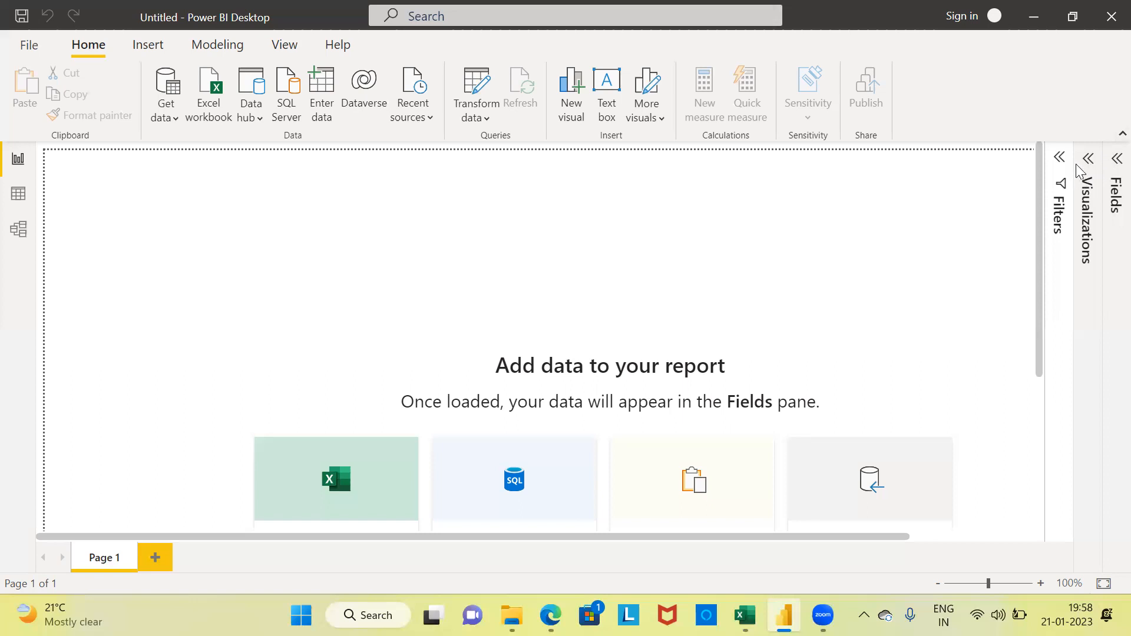
Step: Expand the Fields pane and switch to the demographic details2 workbook in Excel
left_click(1115, 160)
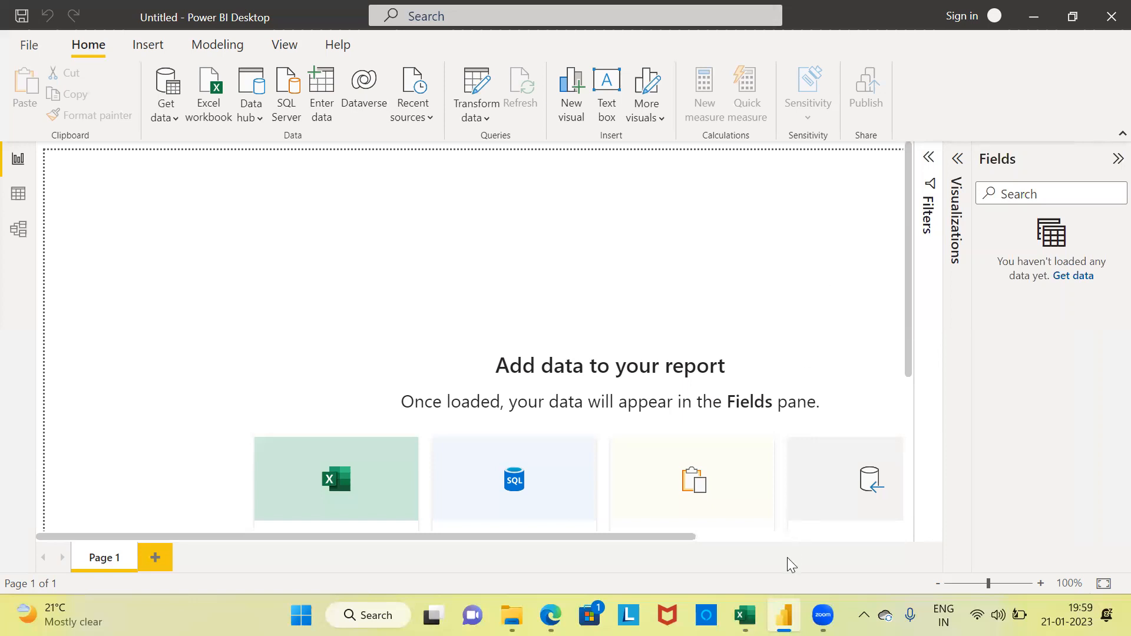
mouse_move(745, 615)
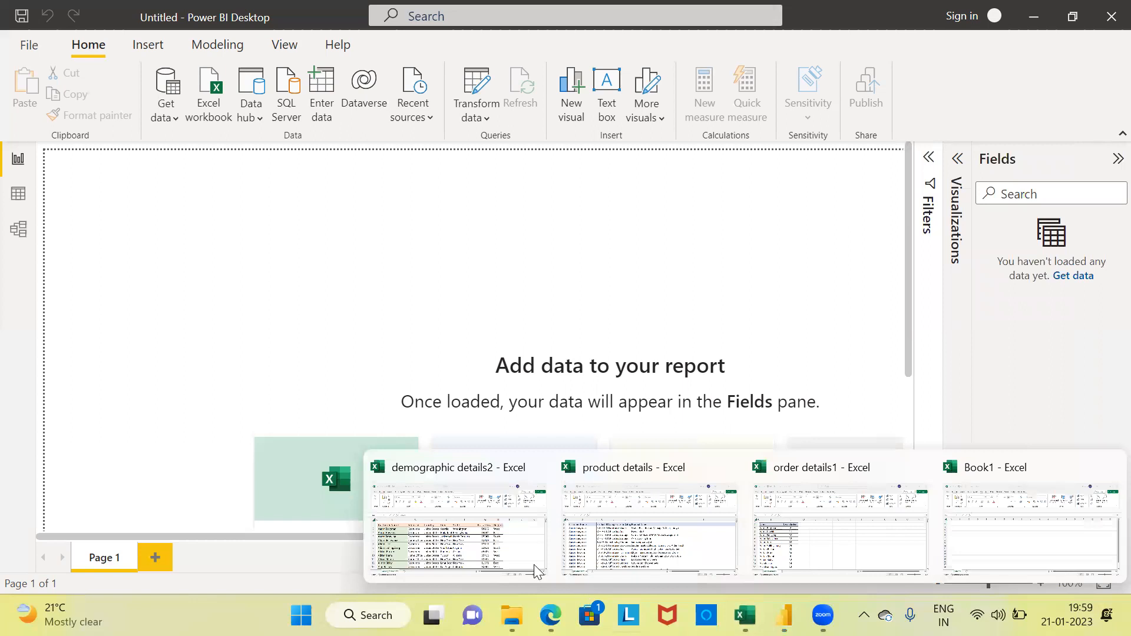
left_click(477, 535)
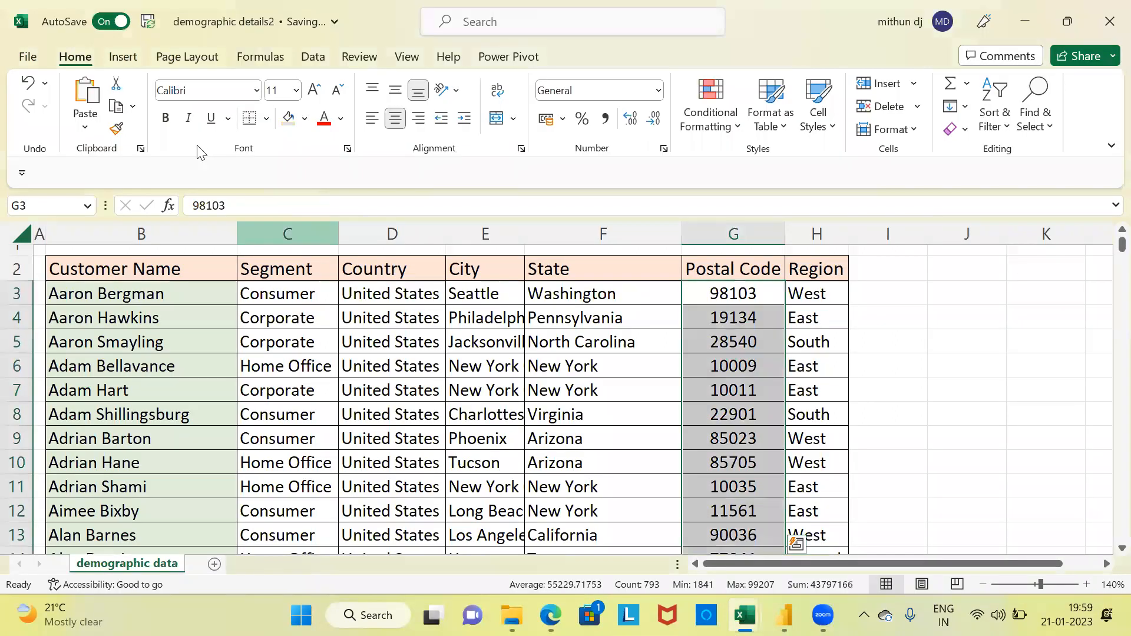
Step: Examine the demographic data's column headers one by one, from Customer Name through Region
left_click(37, 252)
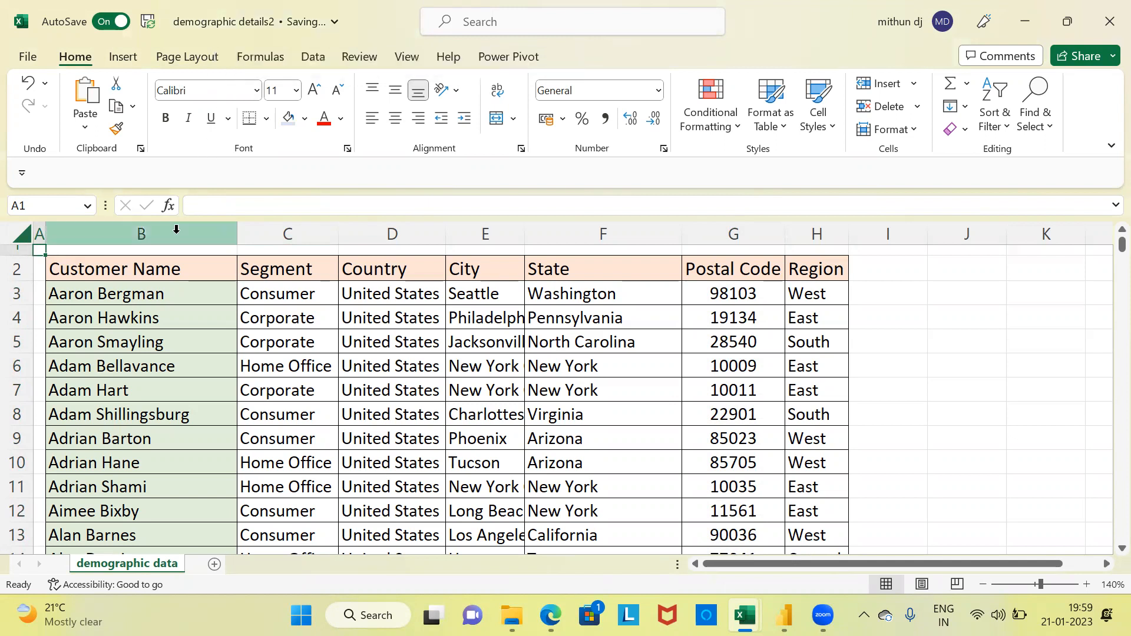
left_click(140, 233)
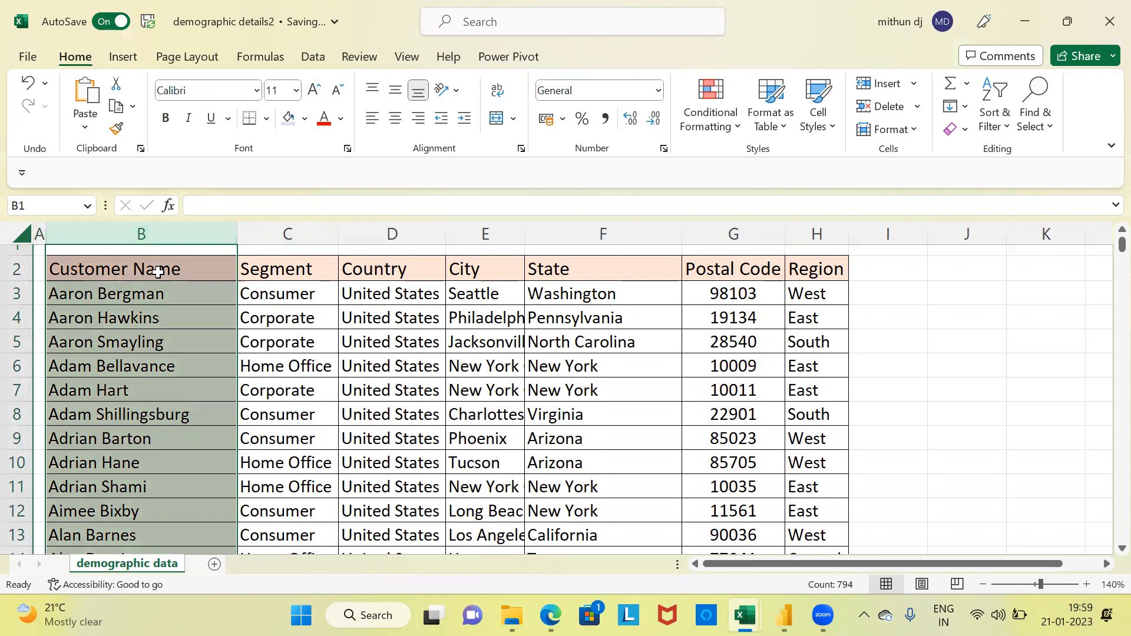
left_click(278, 271)
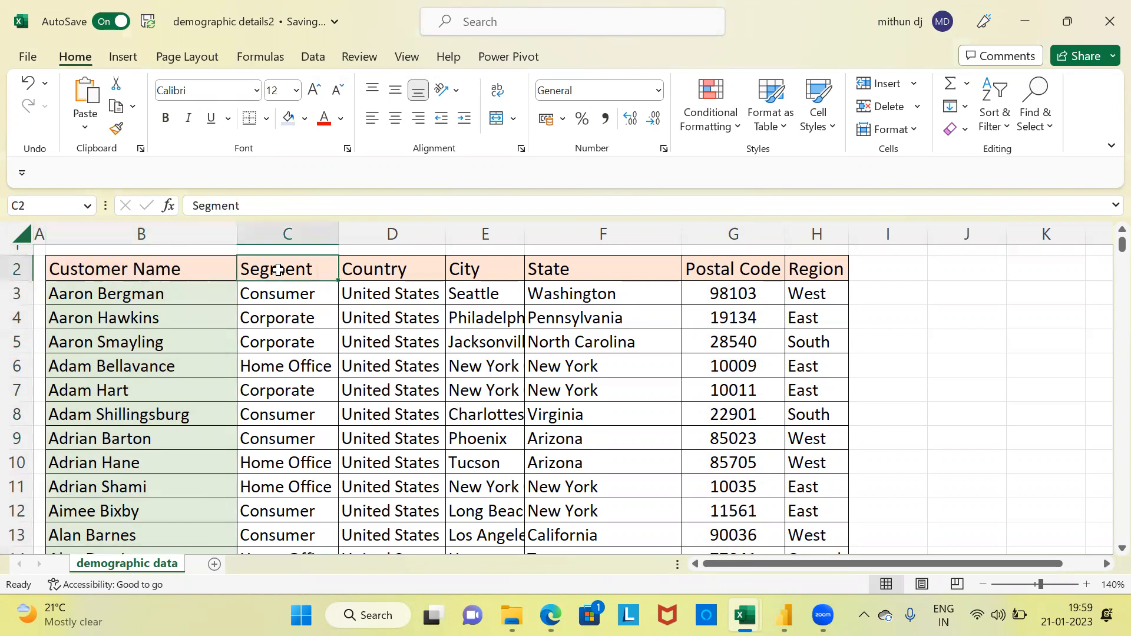
key("Right")
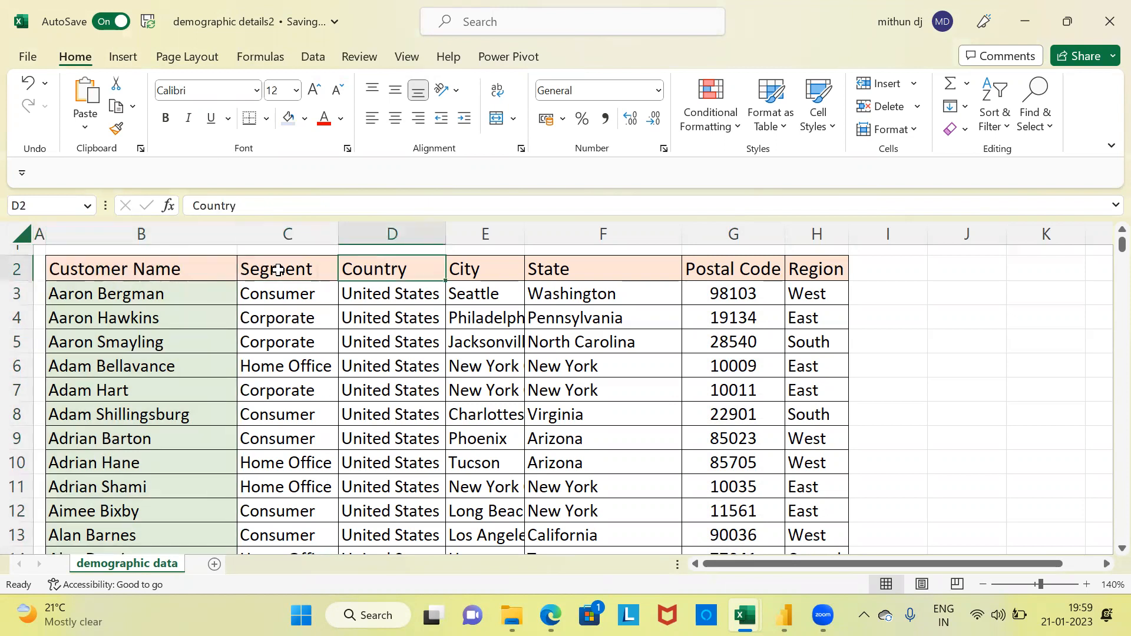
key("Right")
key("Right")
key("Right")
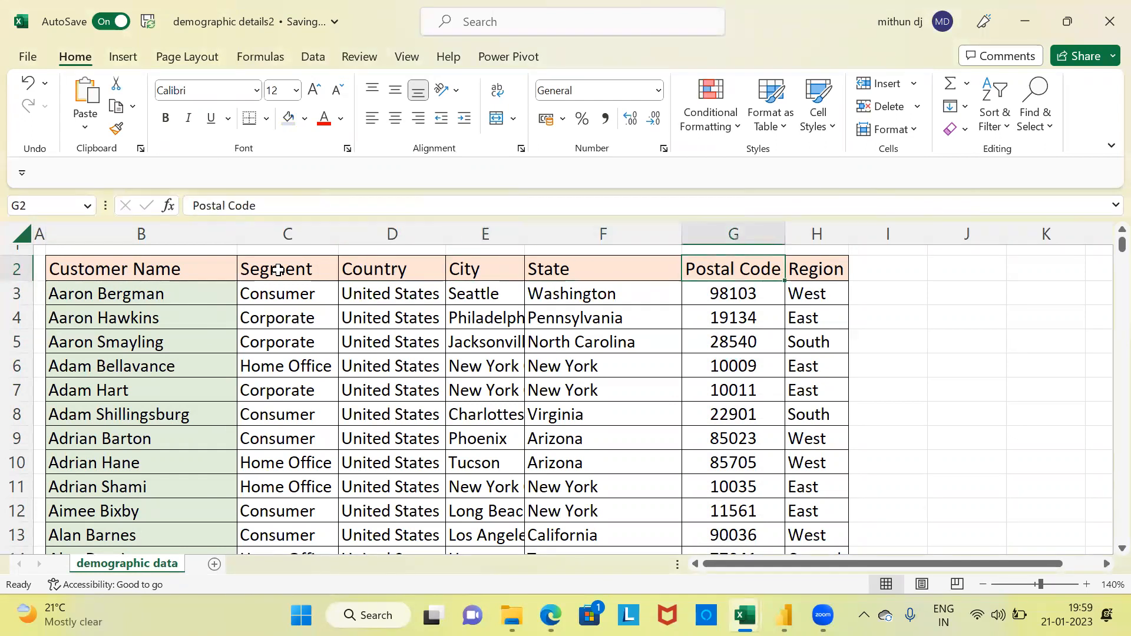
key("Right")
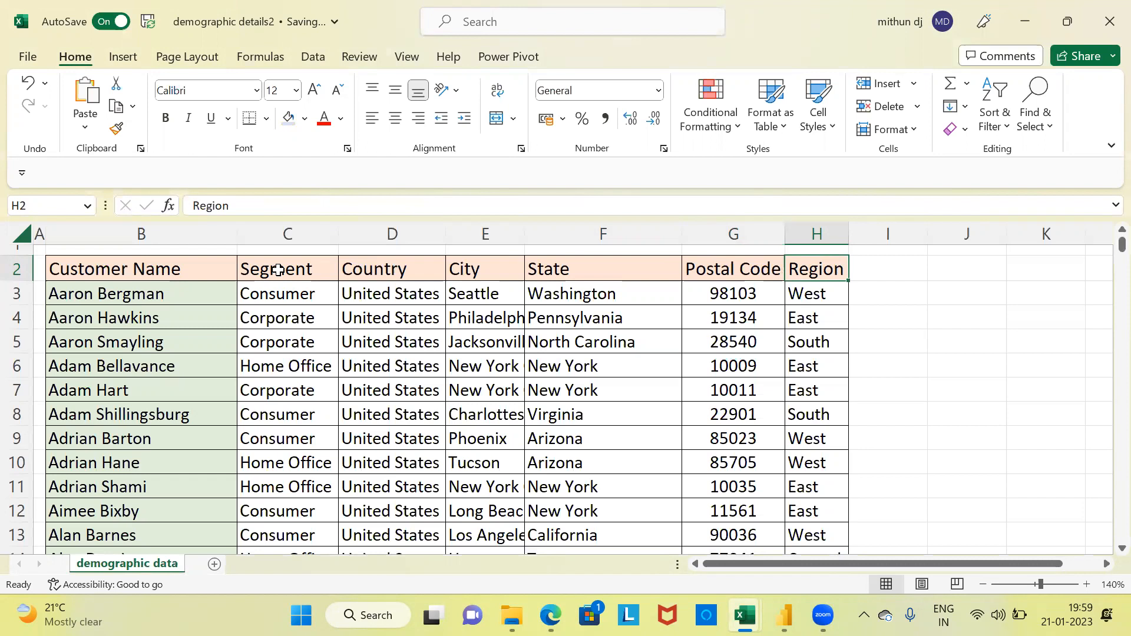
Step: Select every customer name down to the last row of the demographic data and return to the sheet's first row
left_click(163, 298)
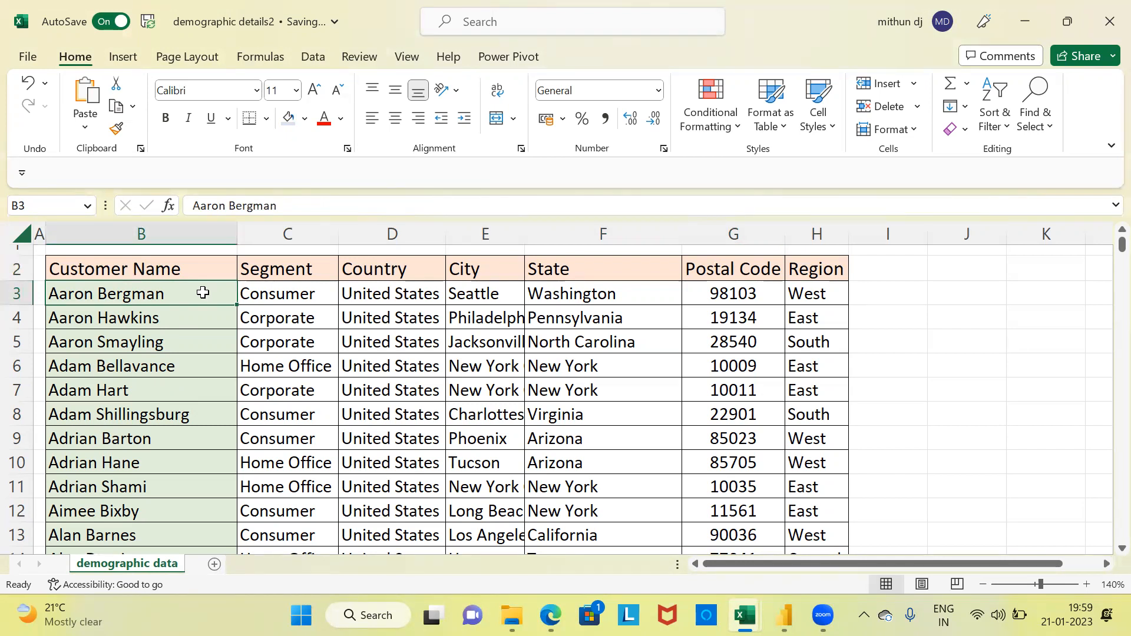
key("ctrl+shift+Down")
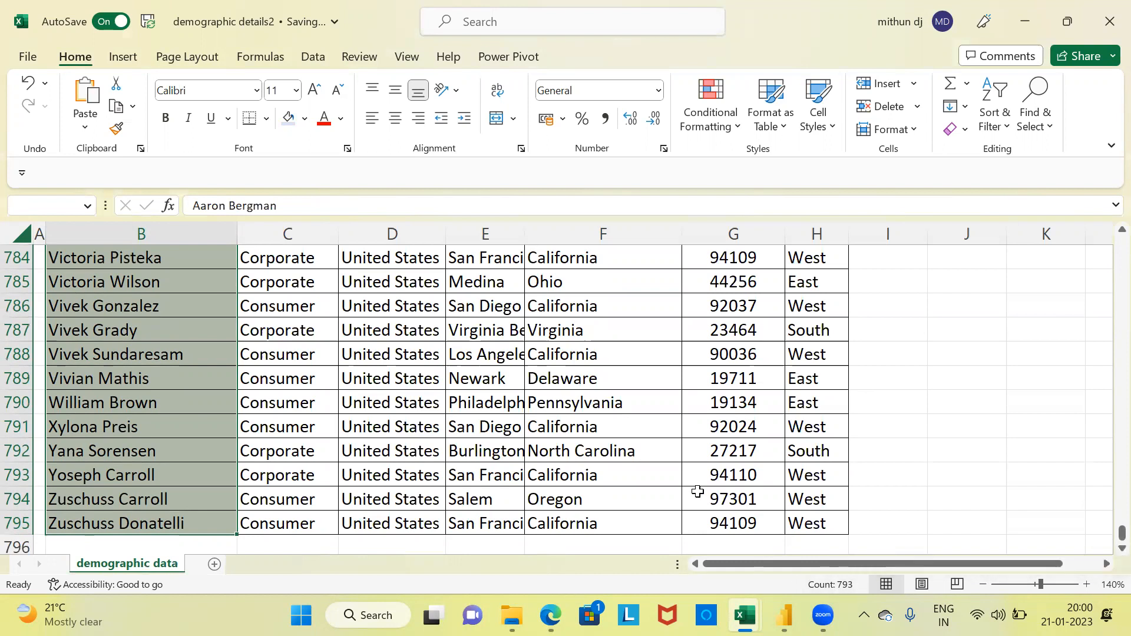
key("Up")
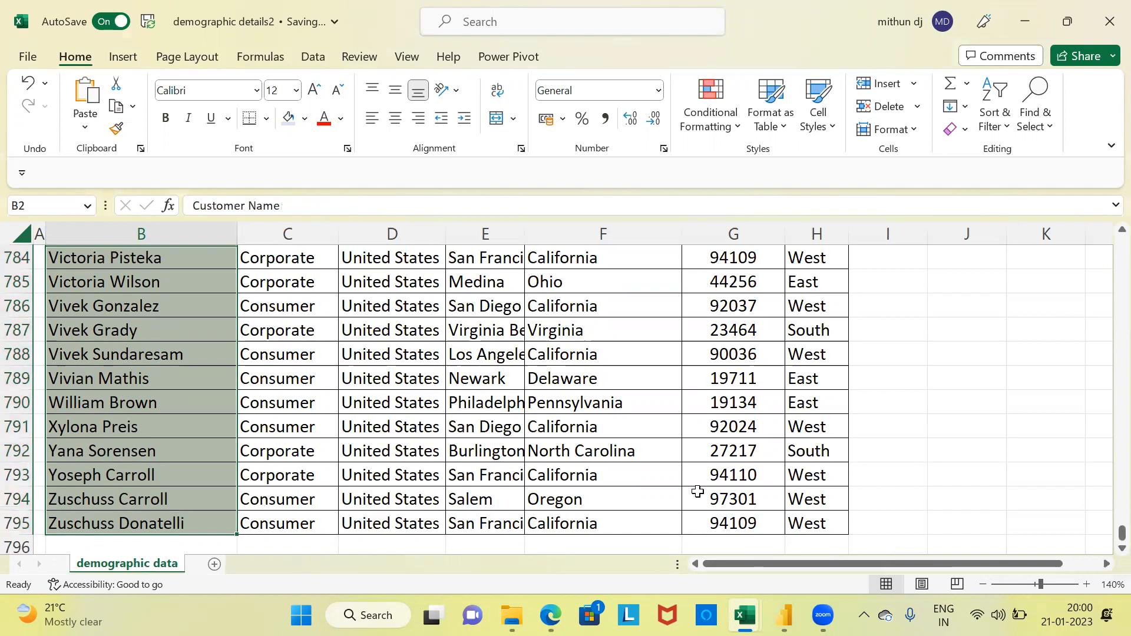
key("Up")
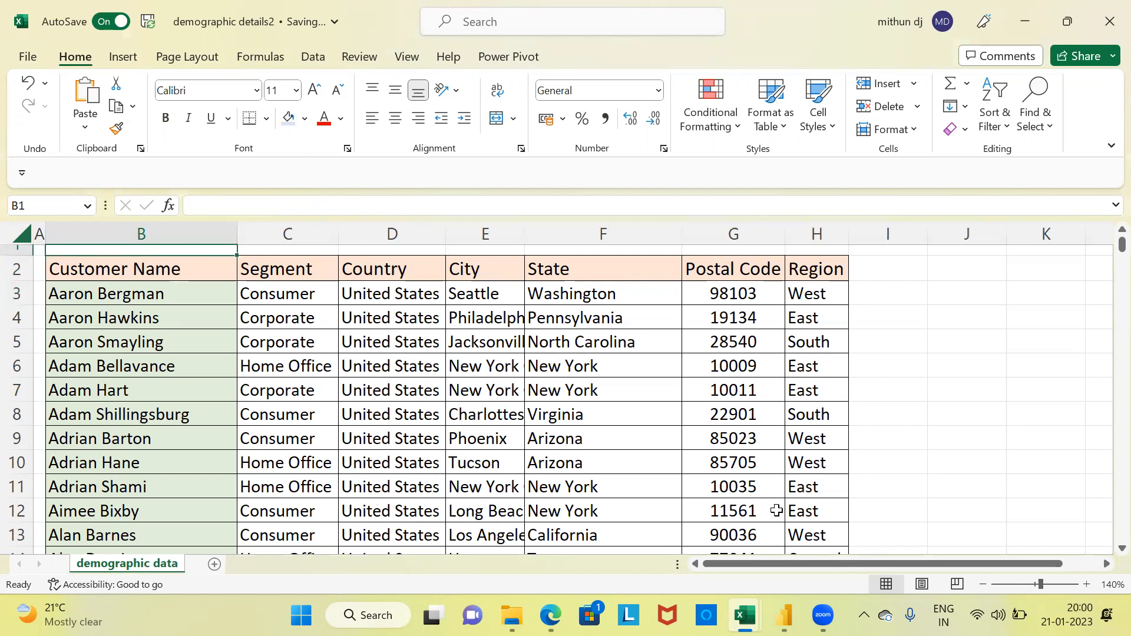
Step: In the product details workbook, fit the Product ID column to its contents and narrow the Customer Name column
mouse_move(749, 597)
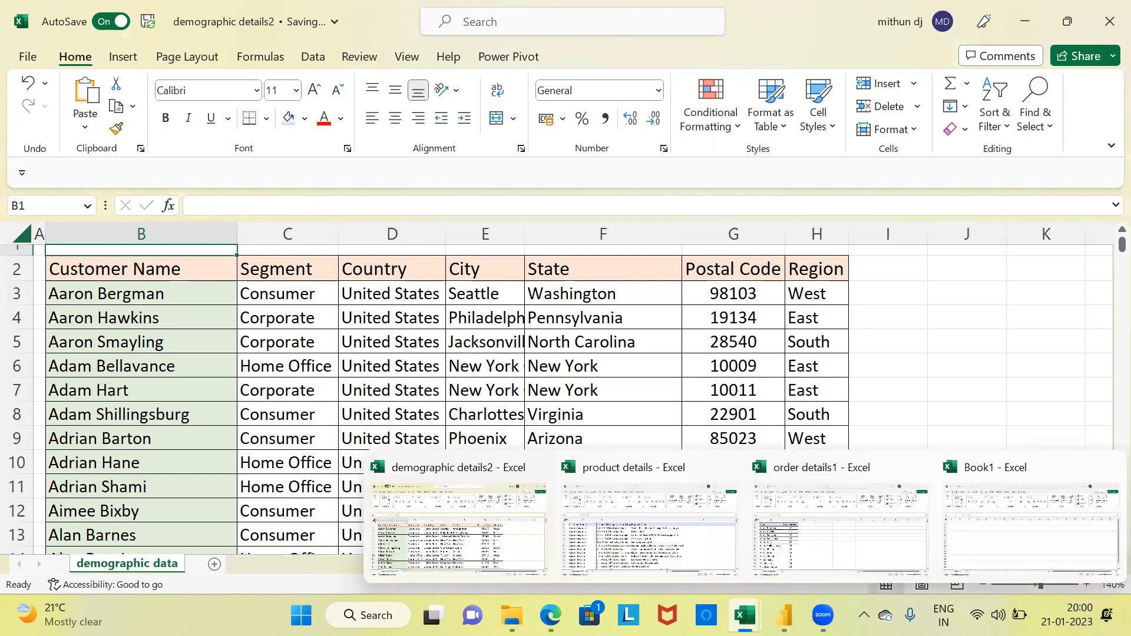
left_click(692, 546)
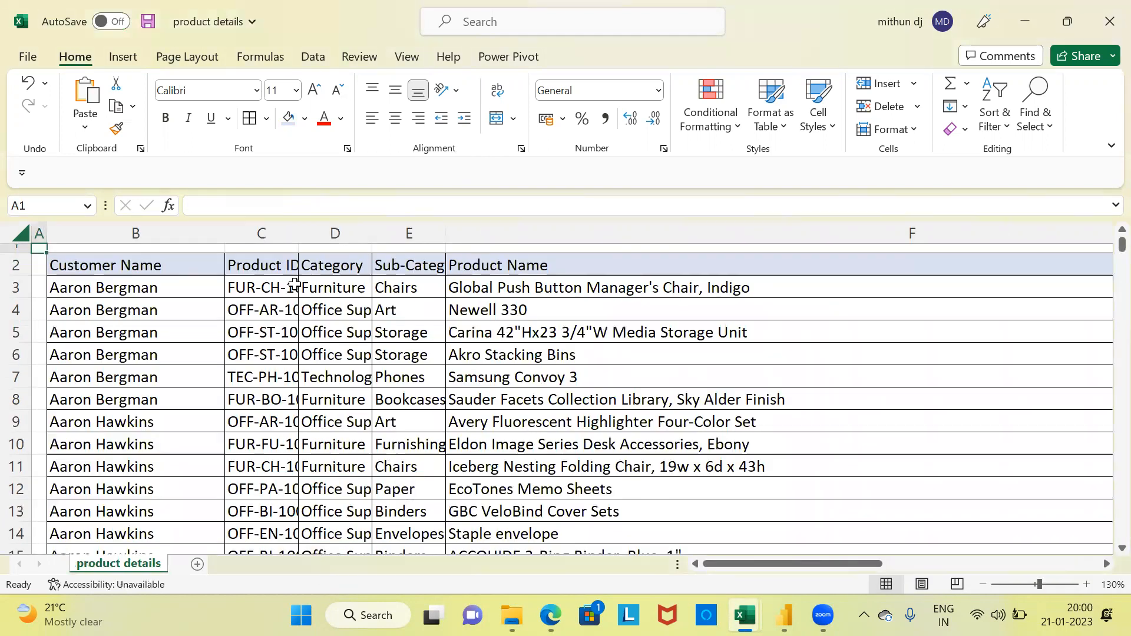
double_click(292, 230)
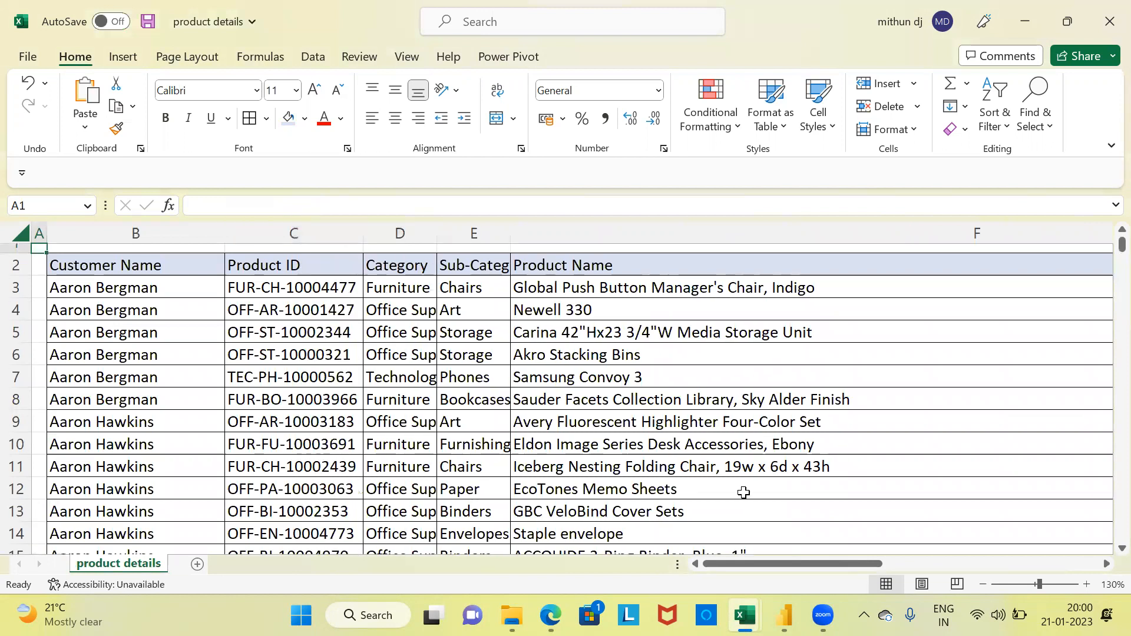
left_click(1087, 584)
left_click(1087, 584)
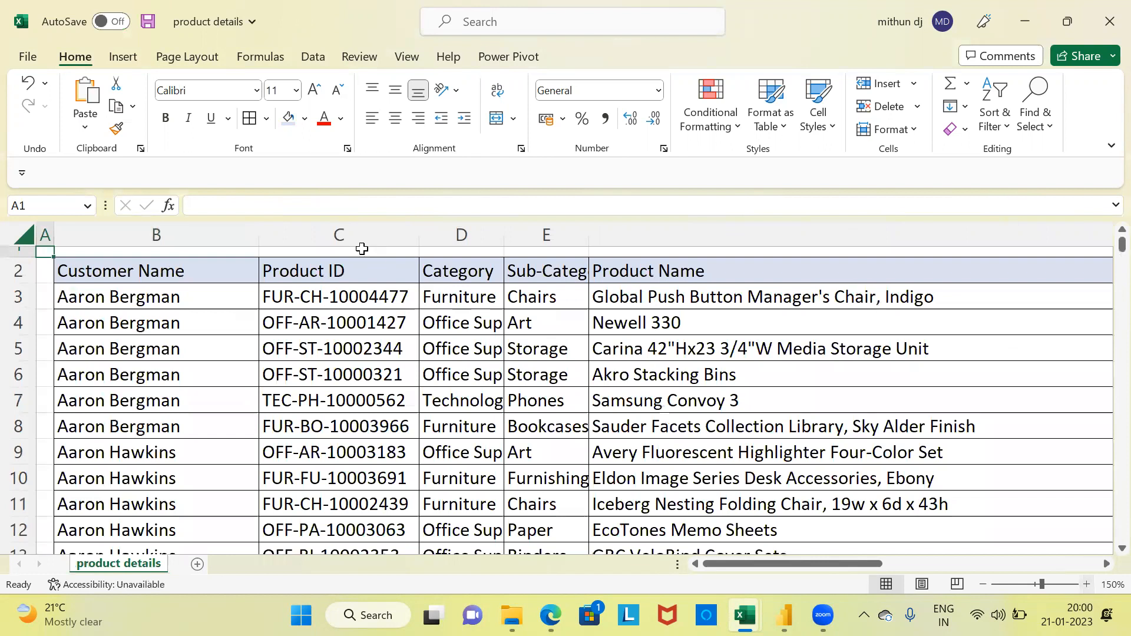
left_click_drag(256, 233, 211, 243)
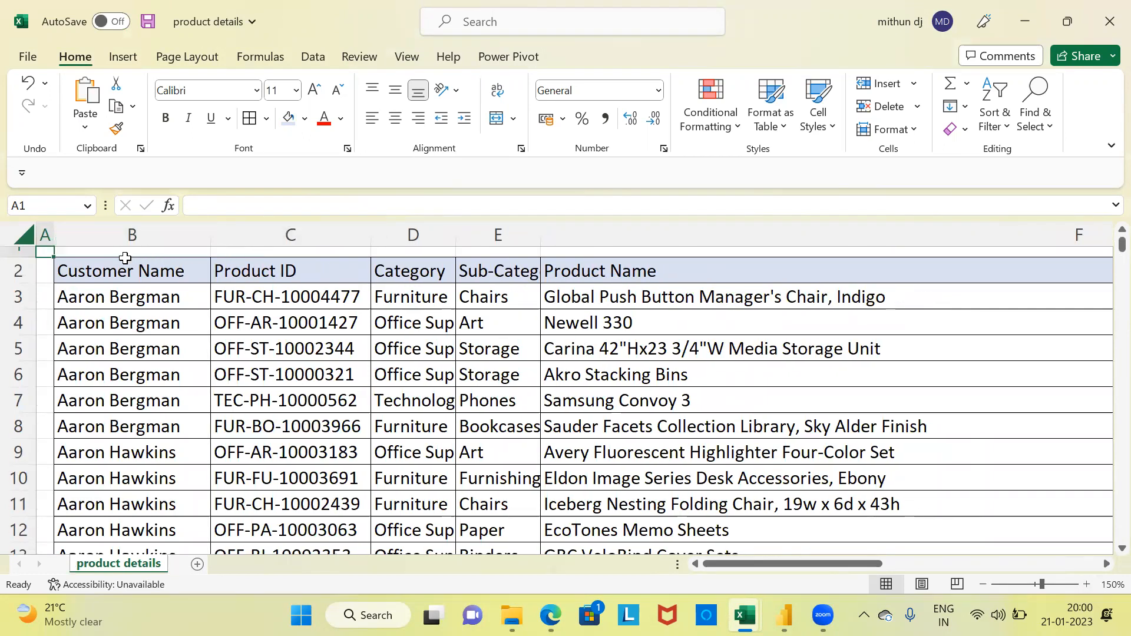
Step: Fill all customer name cells below the header in the product details sheet with light orange
left_click(121, 291)
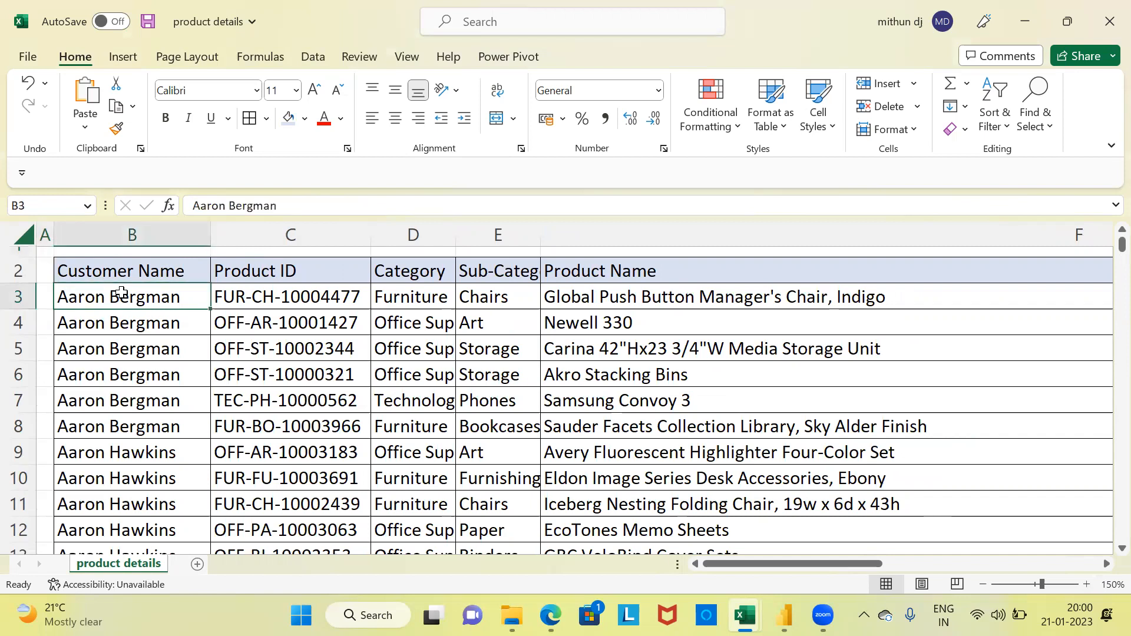
key("ctrl+shift+Down")
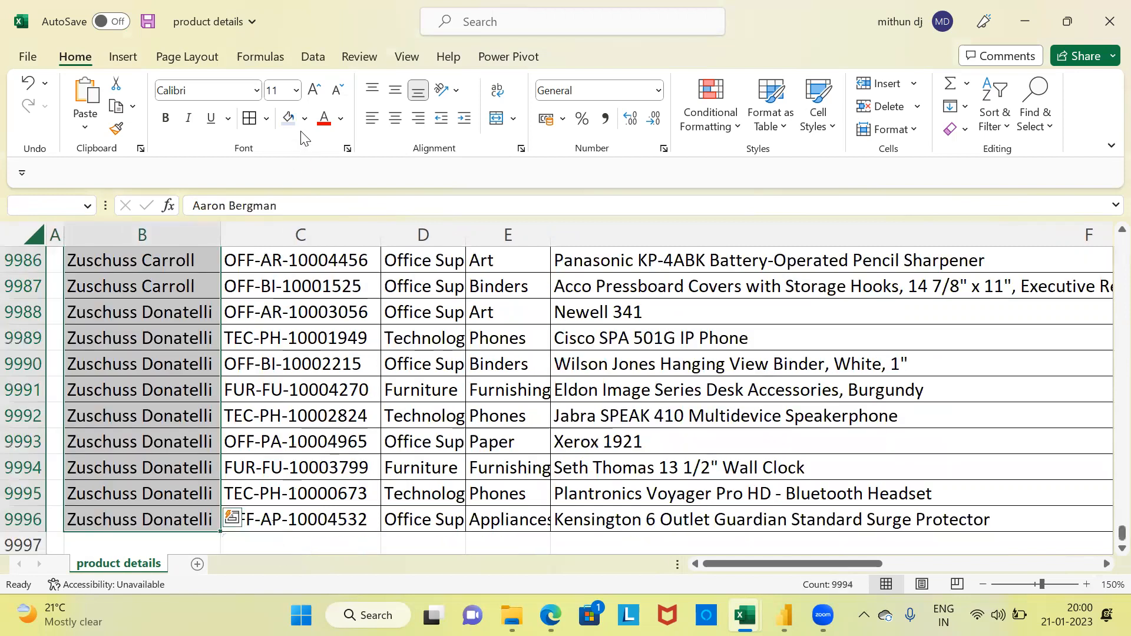
left_click(304, 120)
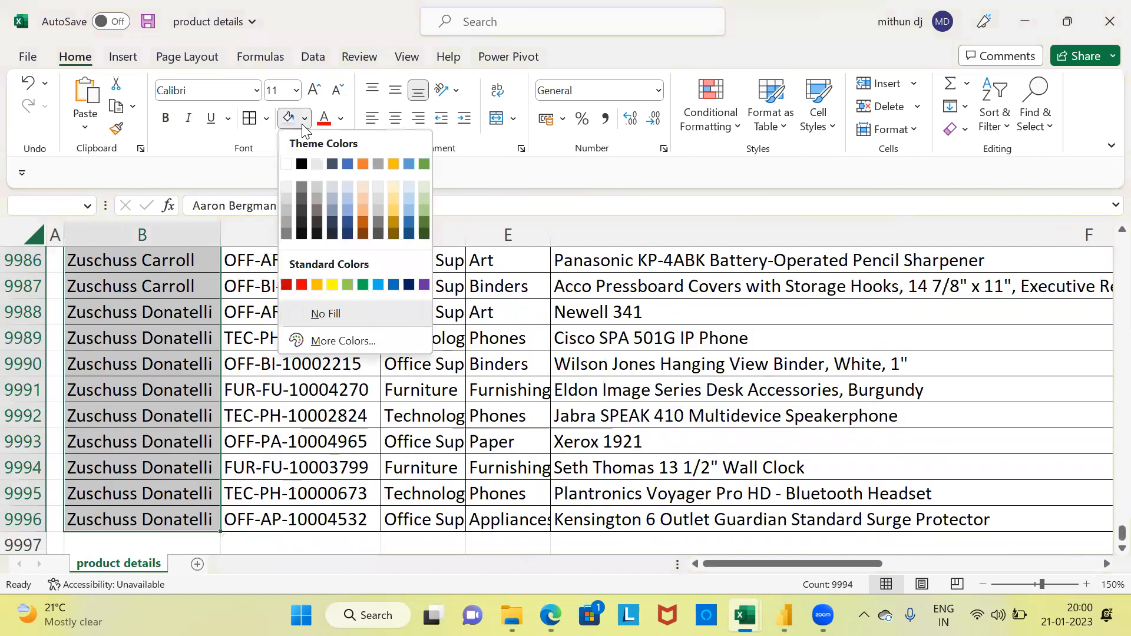
left_click(363, 187)
left_click(132, 251)
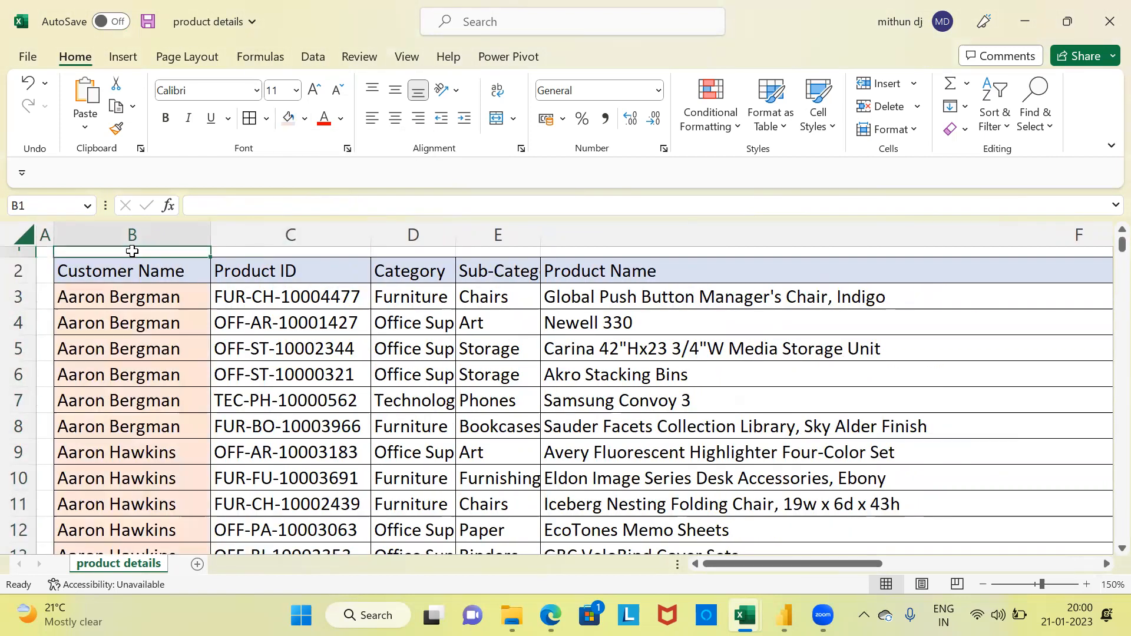
Step: Examine the product details column headers one by one, from Product ID through Customer ID
left_click(246, 273)
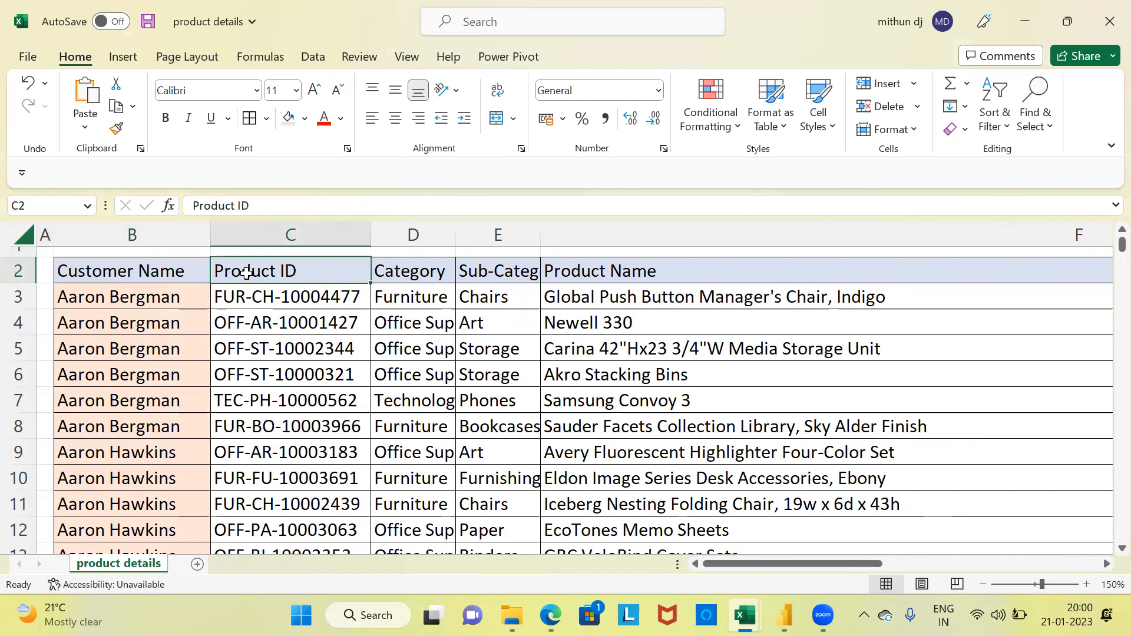
key("Right")
key("Right")
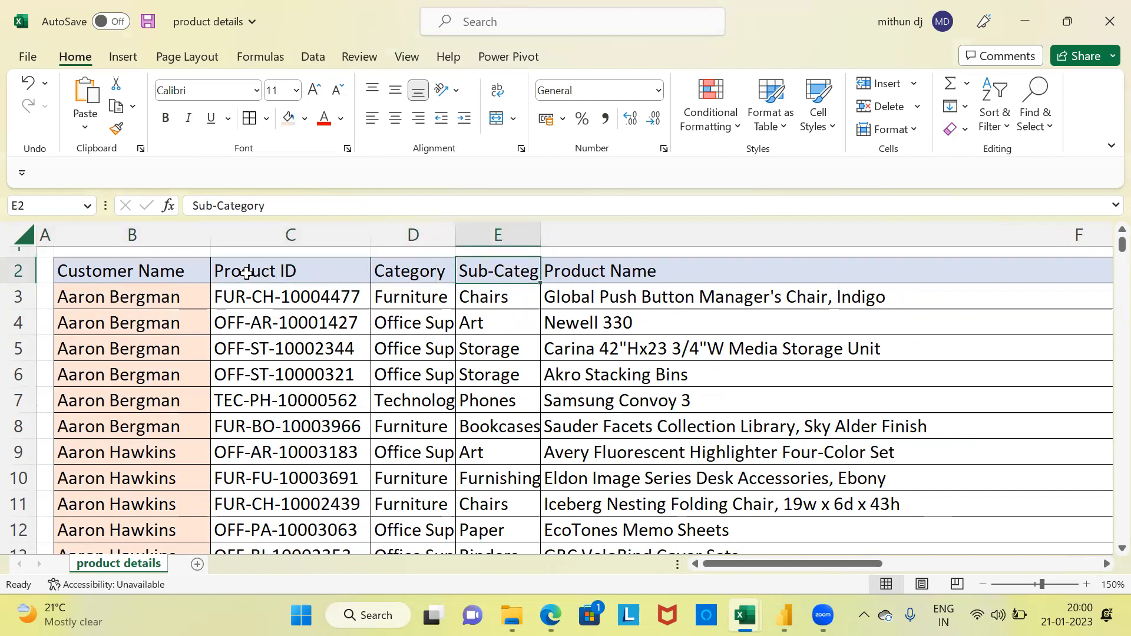
key("Right")
key("Right")
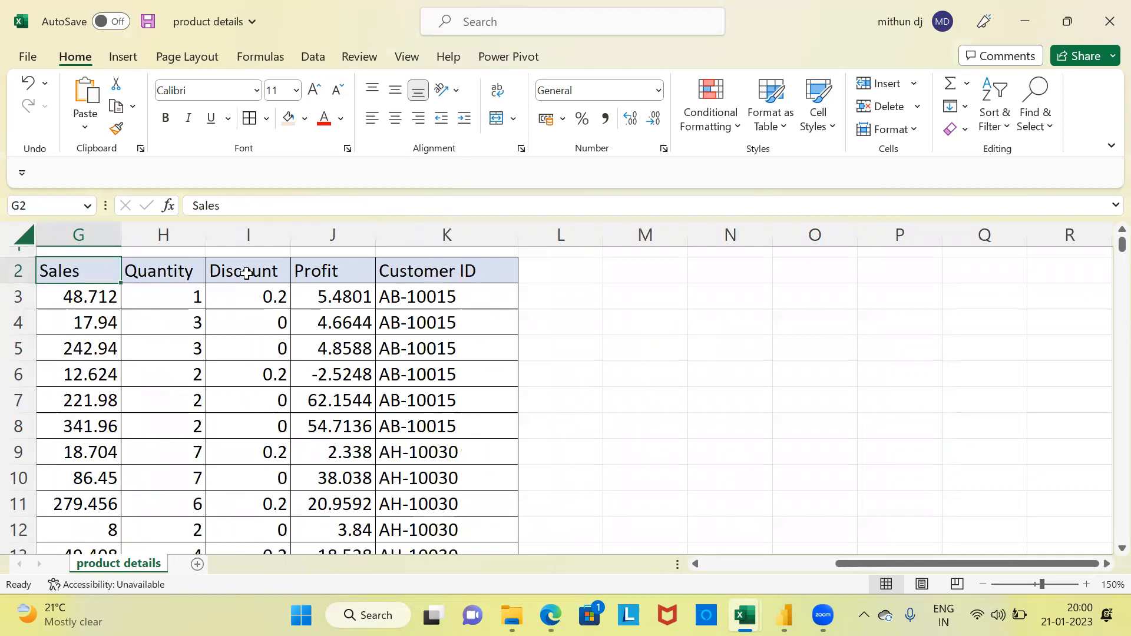
key("Right")
key("Right")
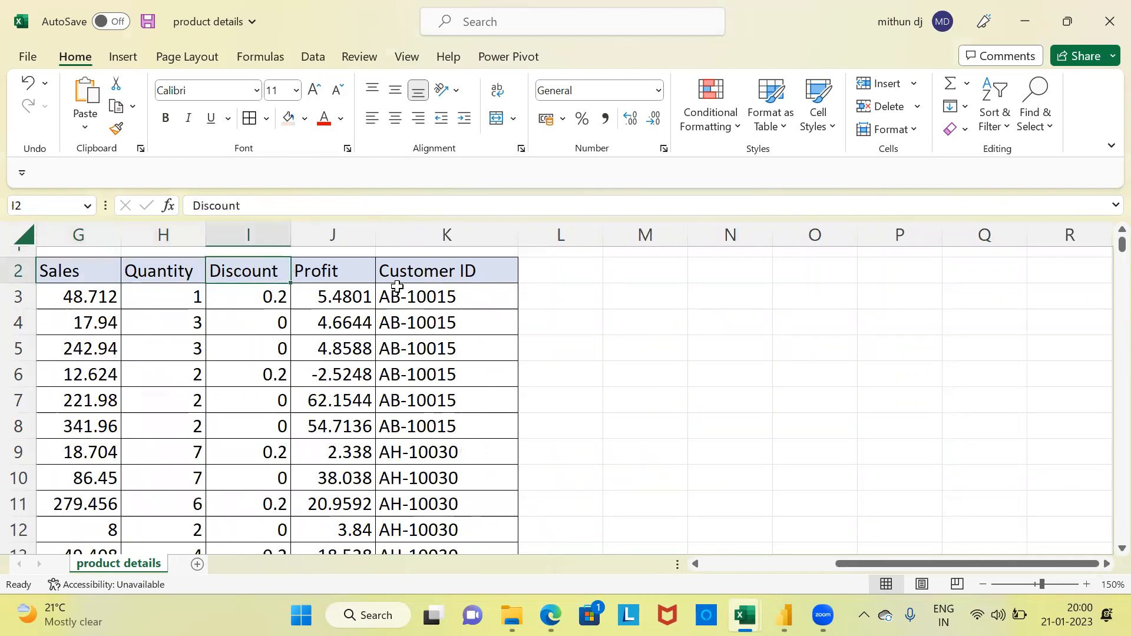
key("Right")
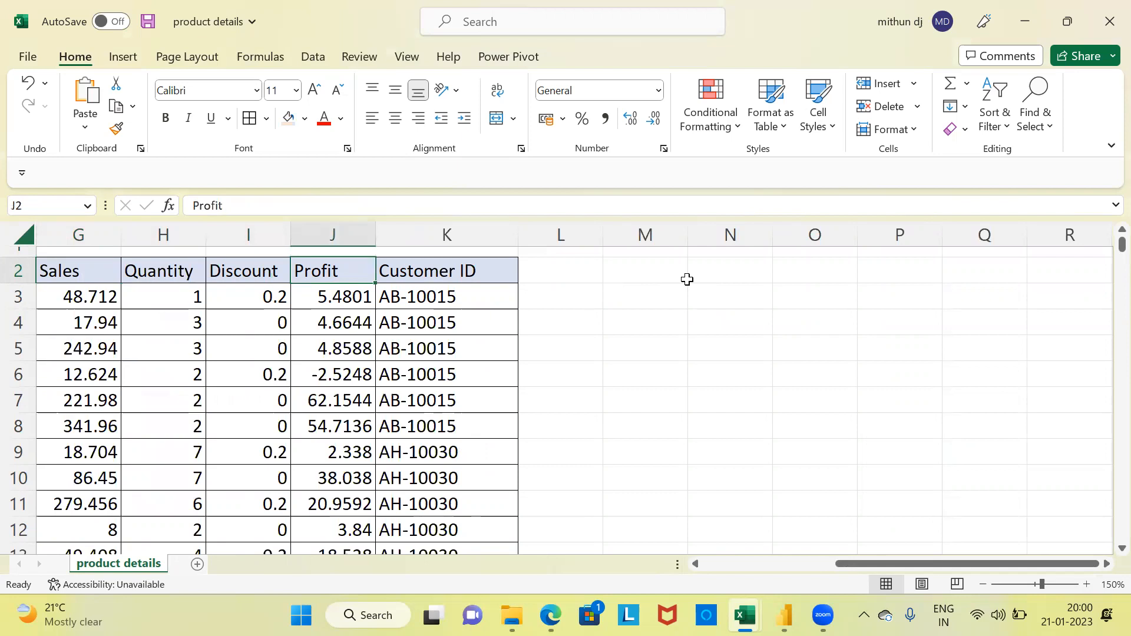
key("Right")
key("Left")
key("Left")
key("Left")
key("Left")
key("Left")
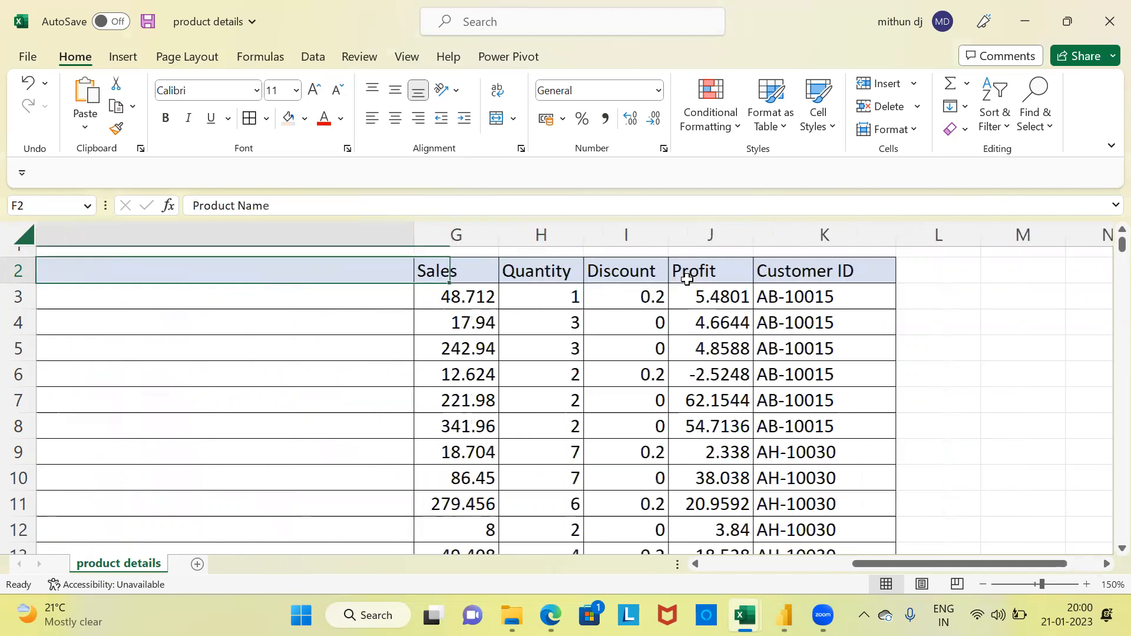
key("Right")
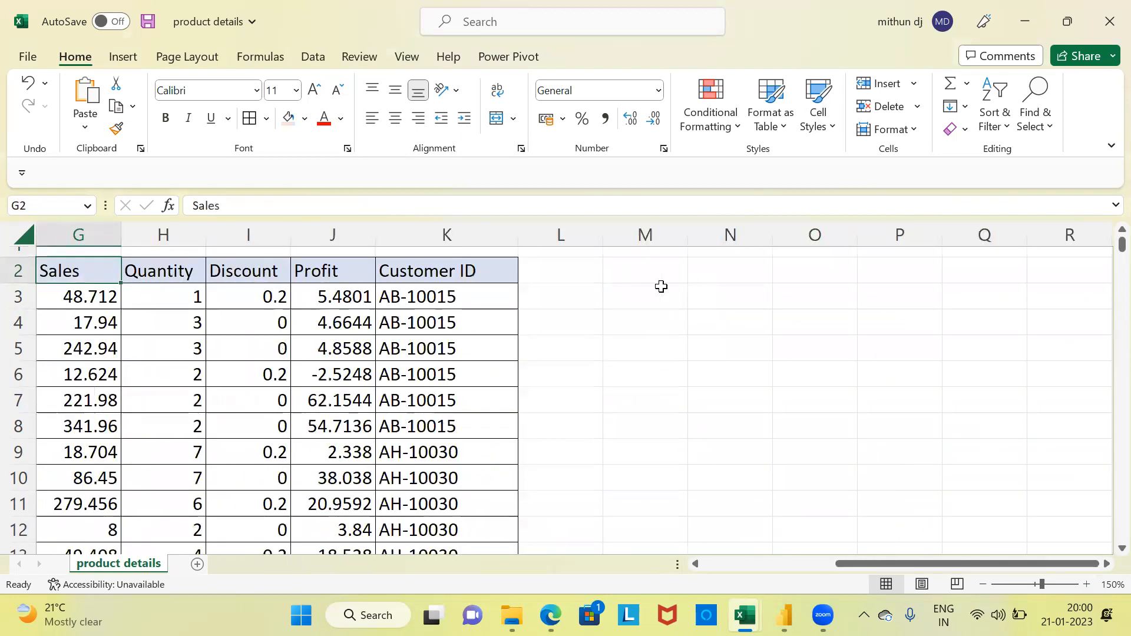
Step: Select the Sales, Quantity, Discount and Profit columns together and return to the sheet's first columns
left_click_drag(109, 233, 312, 248)
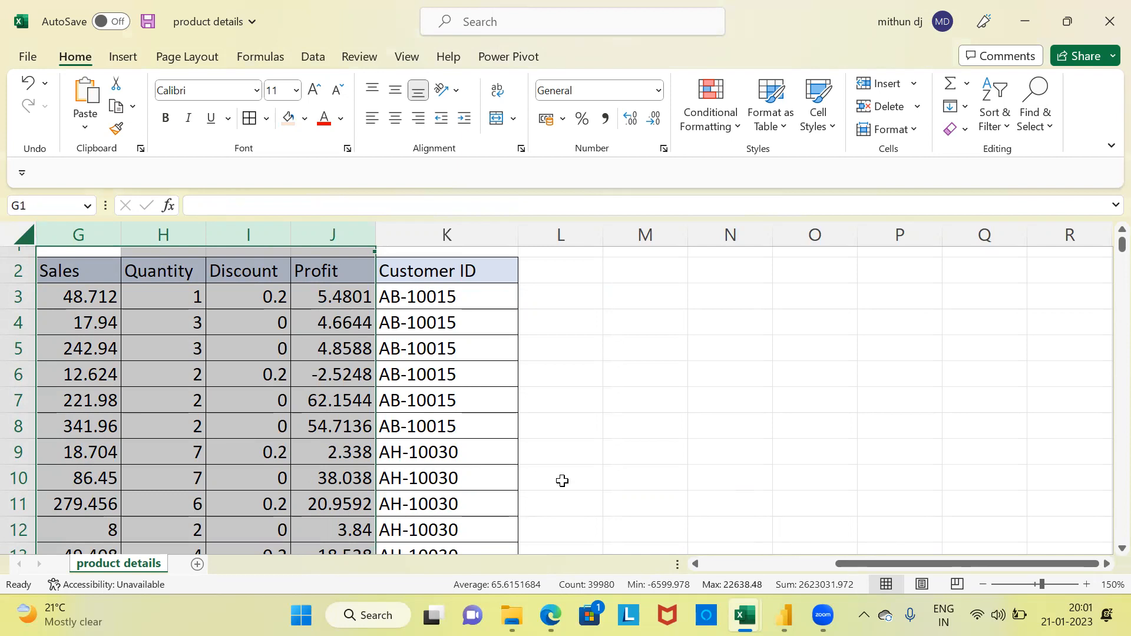
left_click_drag(845, 564, 831, 566)
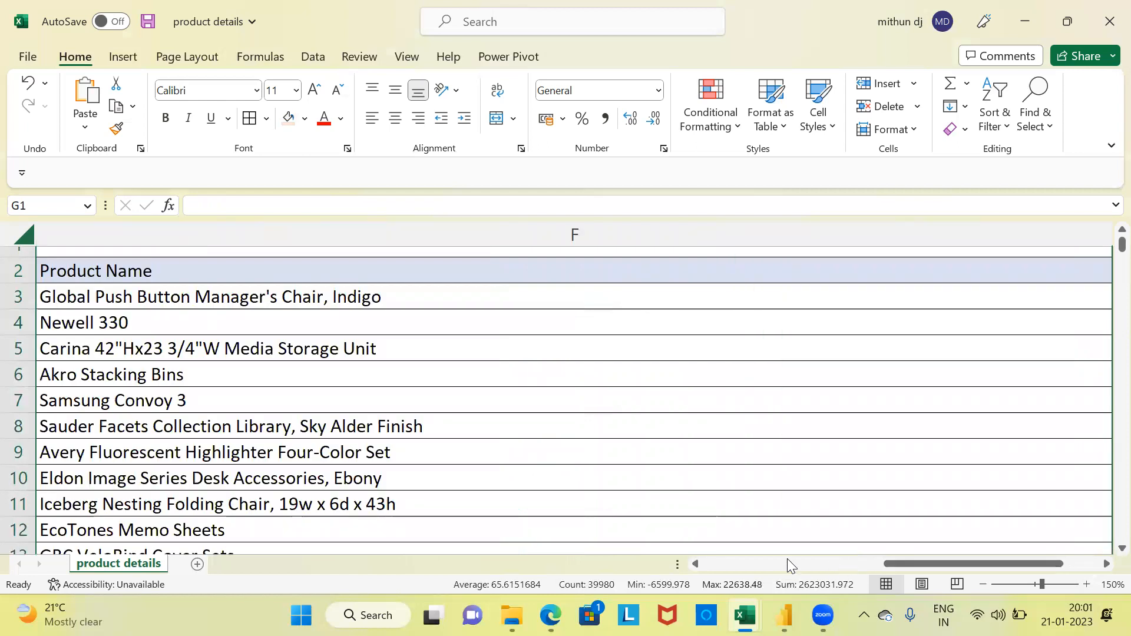
left_click(723, 564)
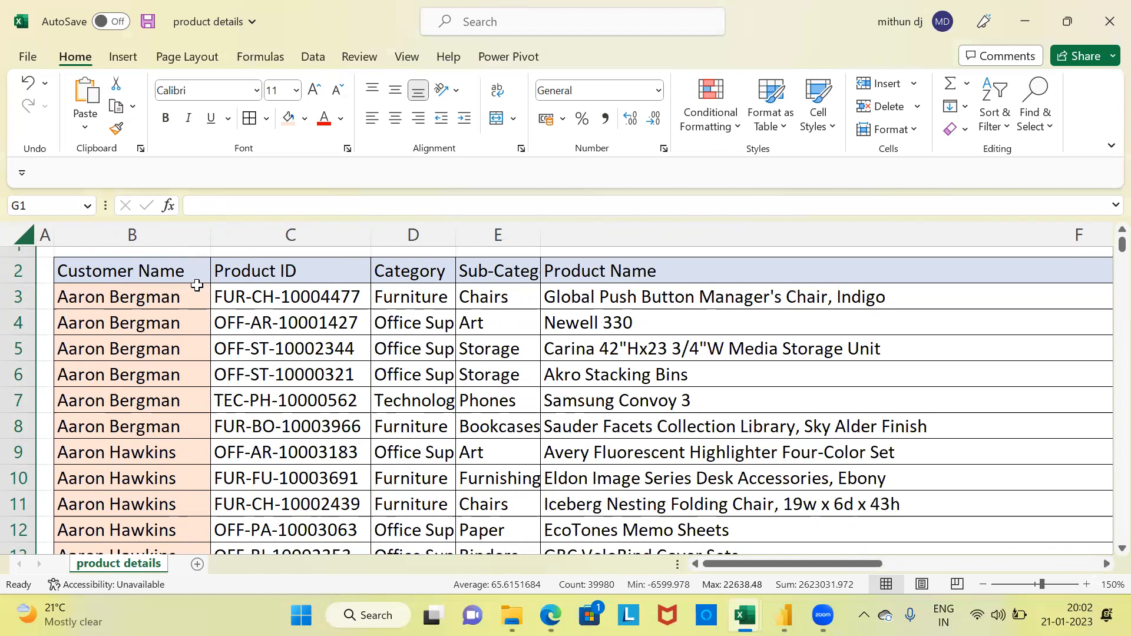
Step: Select the Customer Name column in product details and return to the demographic details2 workbook
left_click(145, 234)
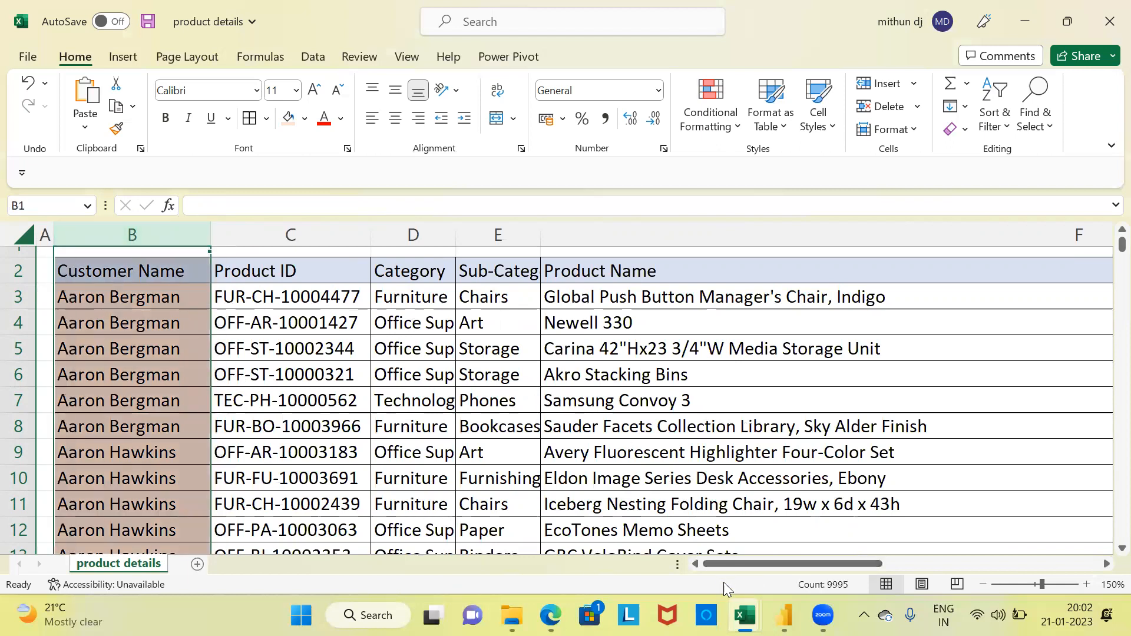
mouse_move(745, 615)
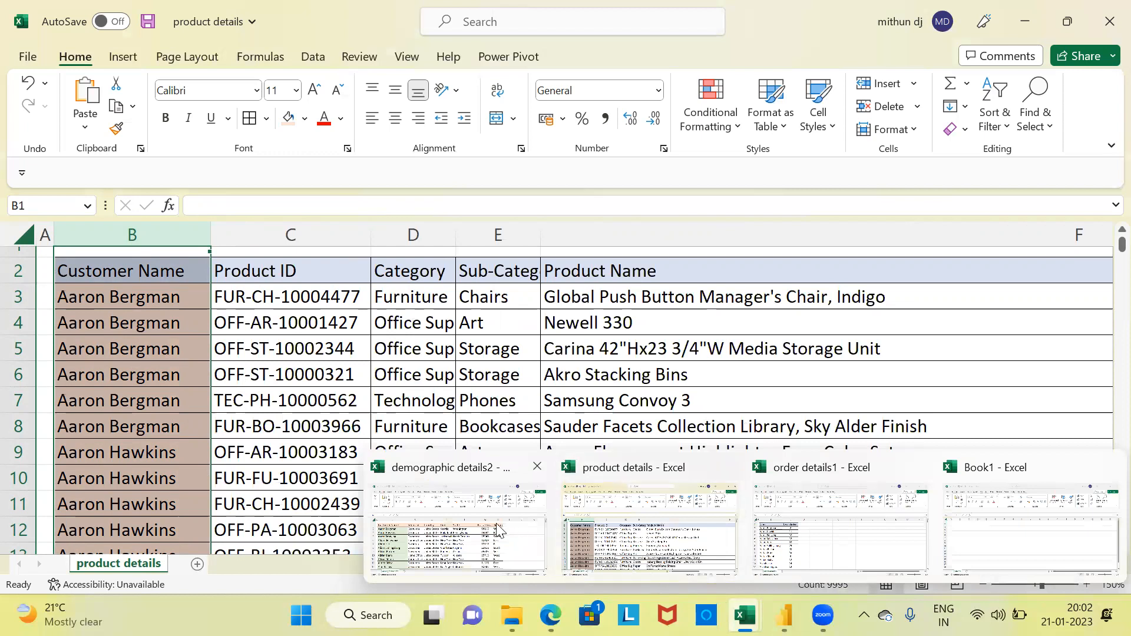
left_click(484, 527)
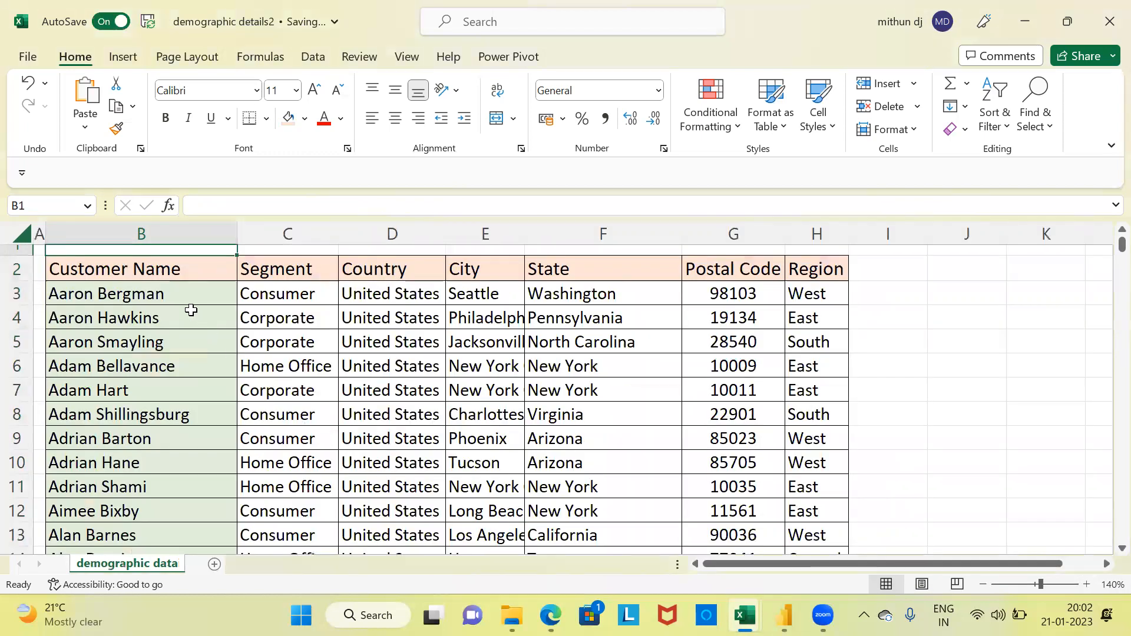
Step: Locate the first customer's name in the demographic sheet and the same customer's first row in the product details workbook
left_click(185, 300)
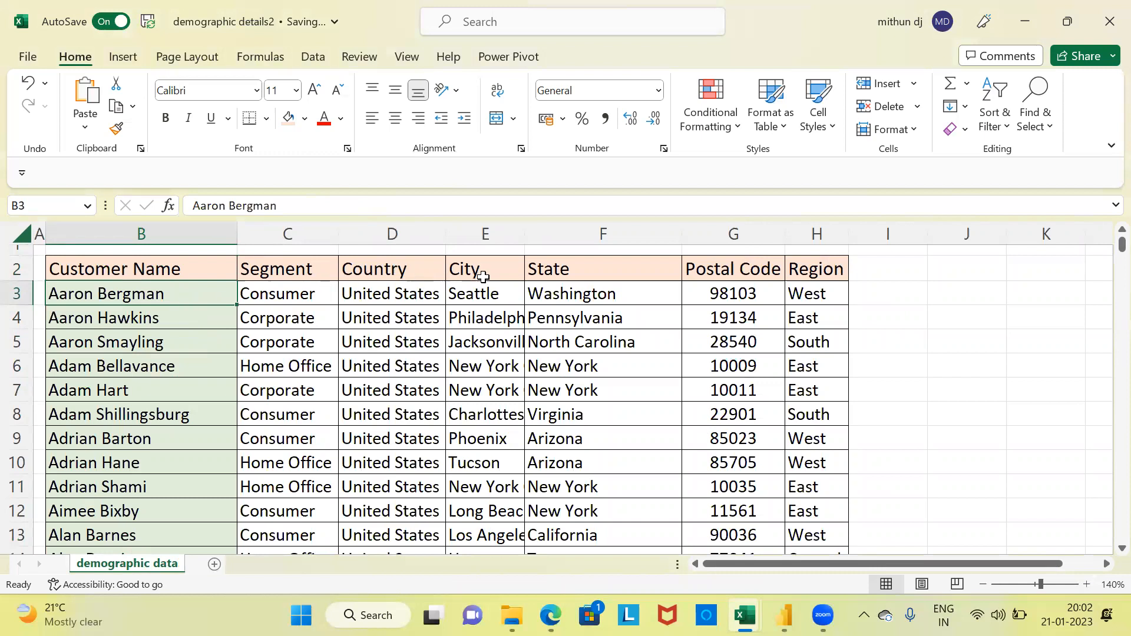
mouse_move(744, 615)
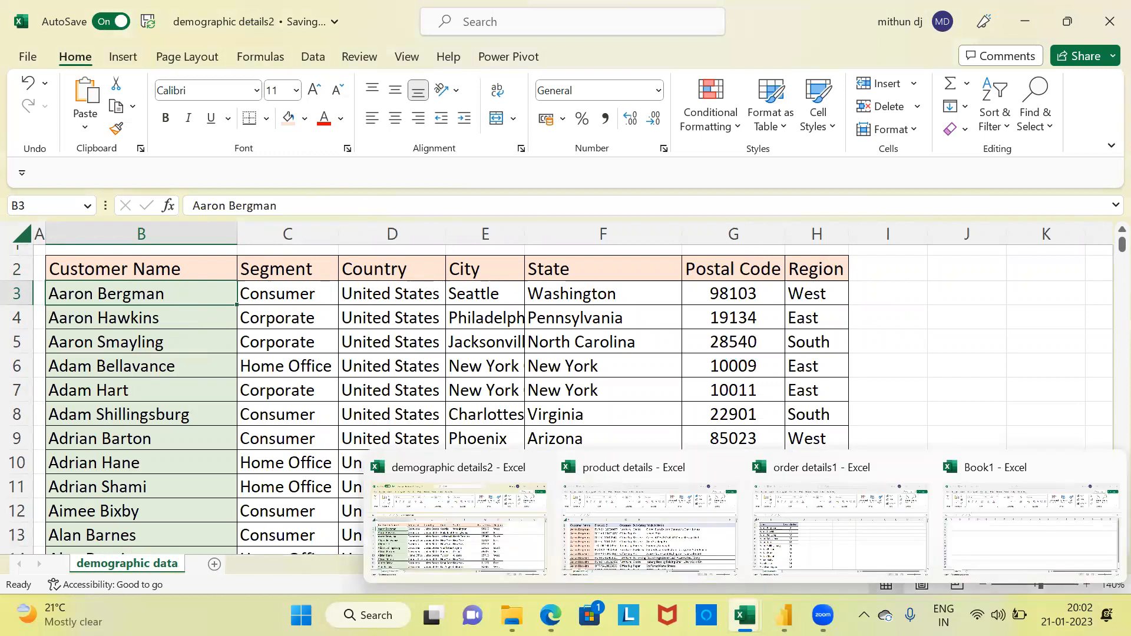
left_click(652, 503)
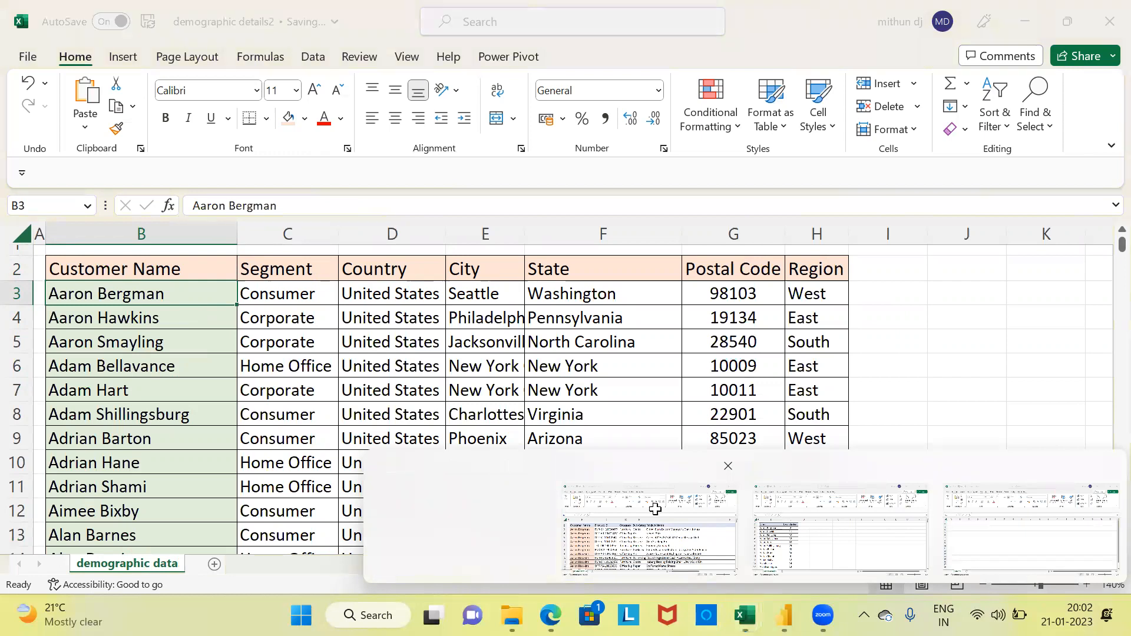
left_click(169, 296)
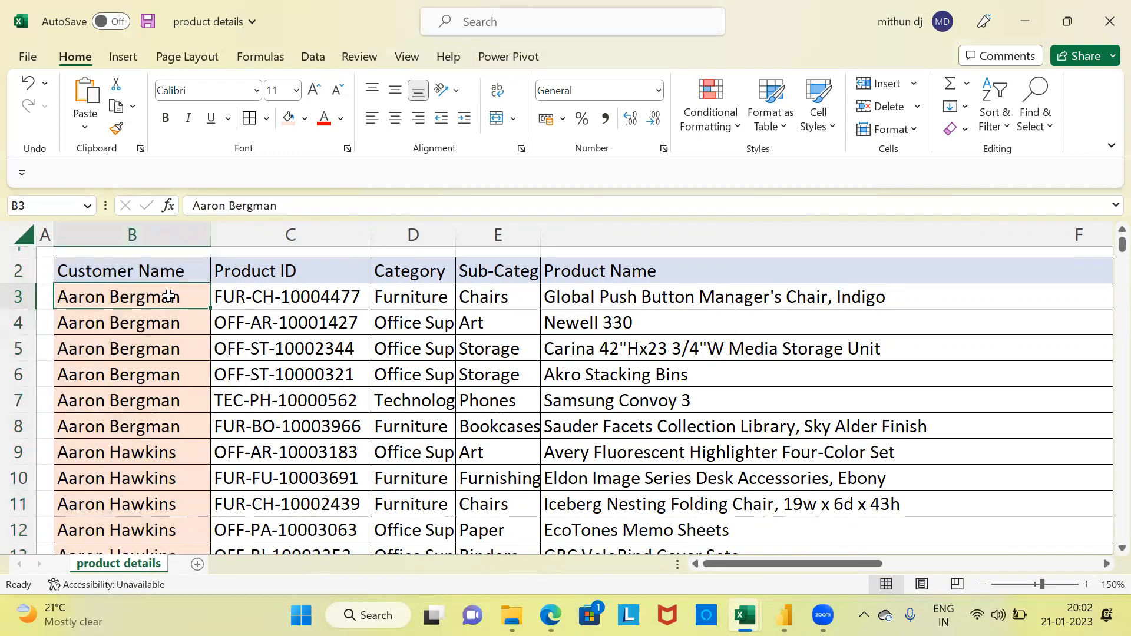
Step: Select the product details customer names down to the last row and return to the first customer name
key("ctrl+shift+Down")
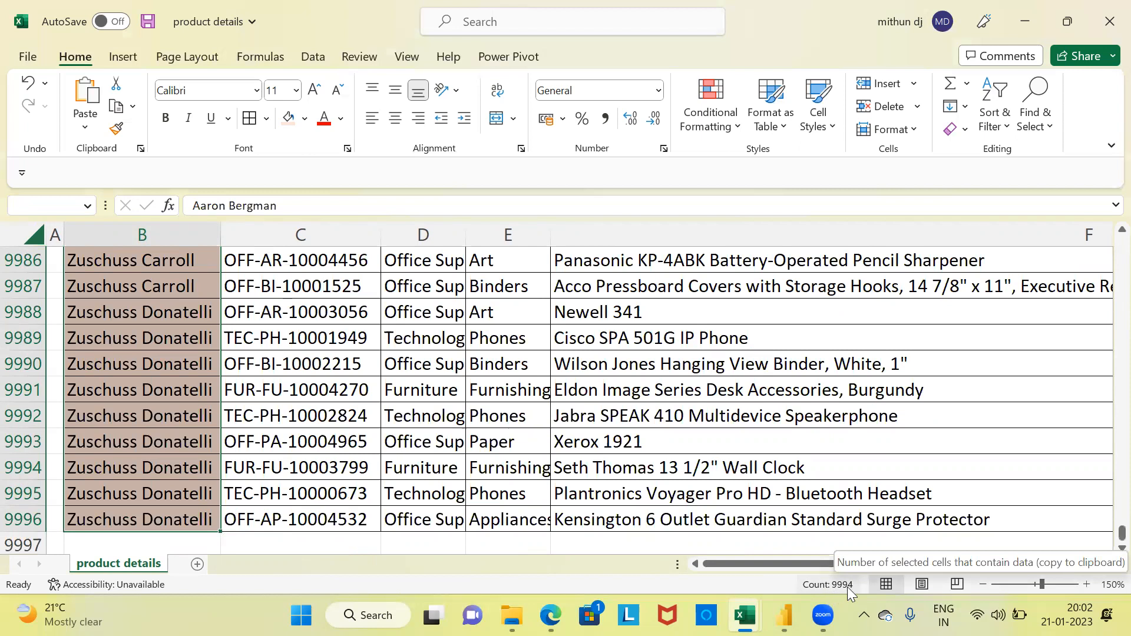
left_click(161, 364)
key("ctrl+Up")
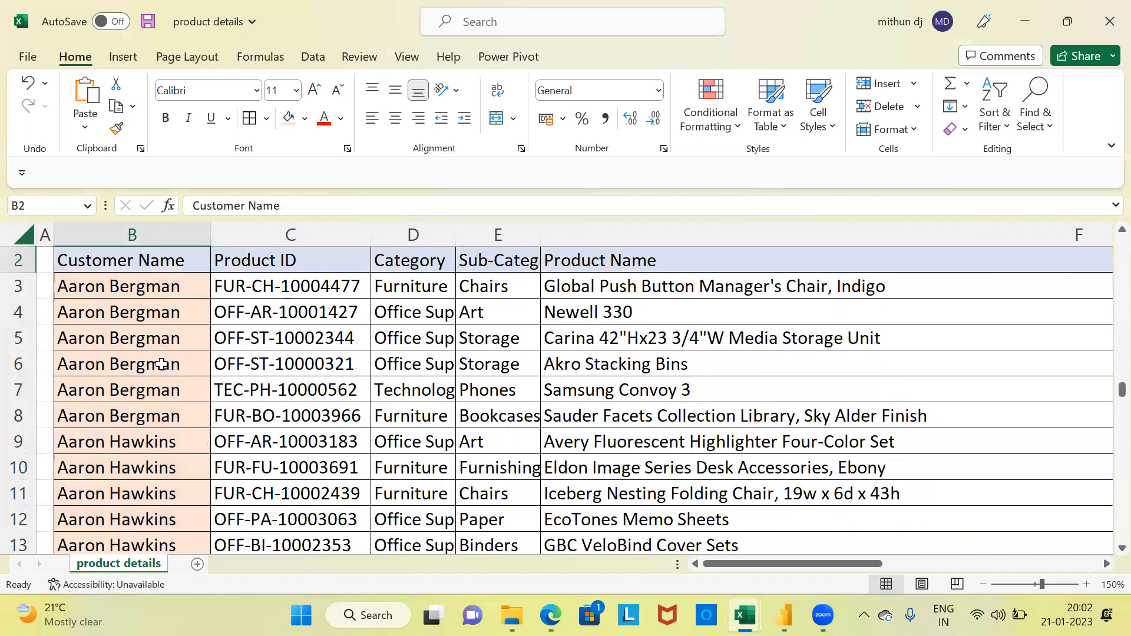
key("Down")
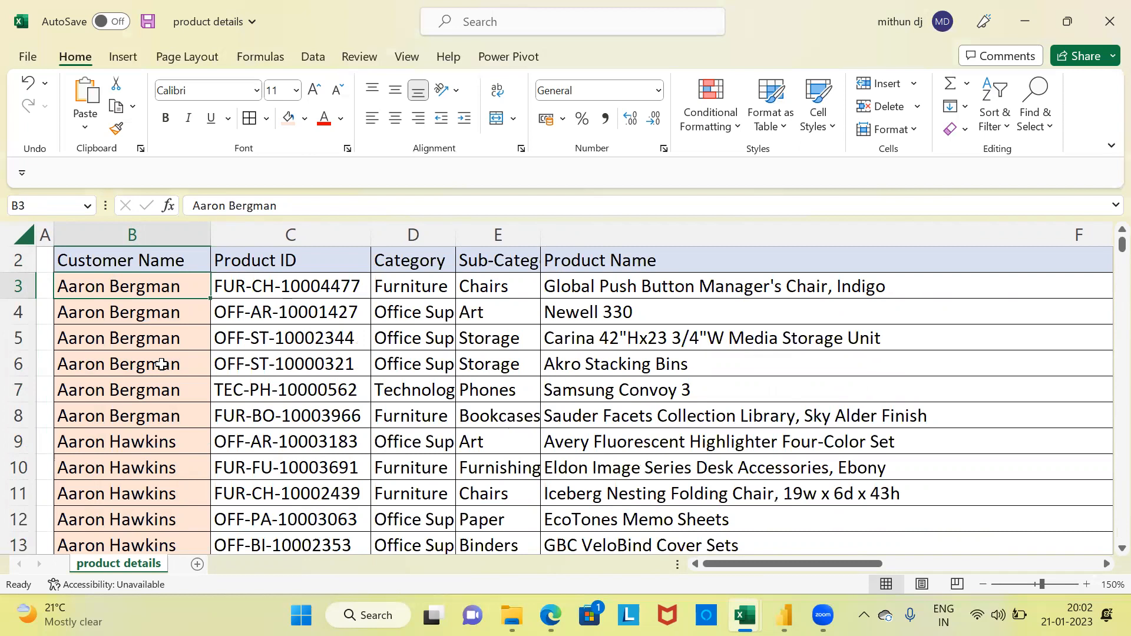
Step: Colour the first customer's repeated names in cells B3:B8 of product details with red font
left_click(113, 318, "shift")
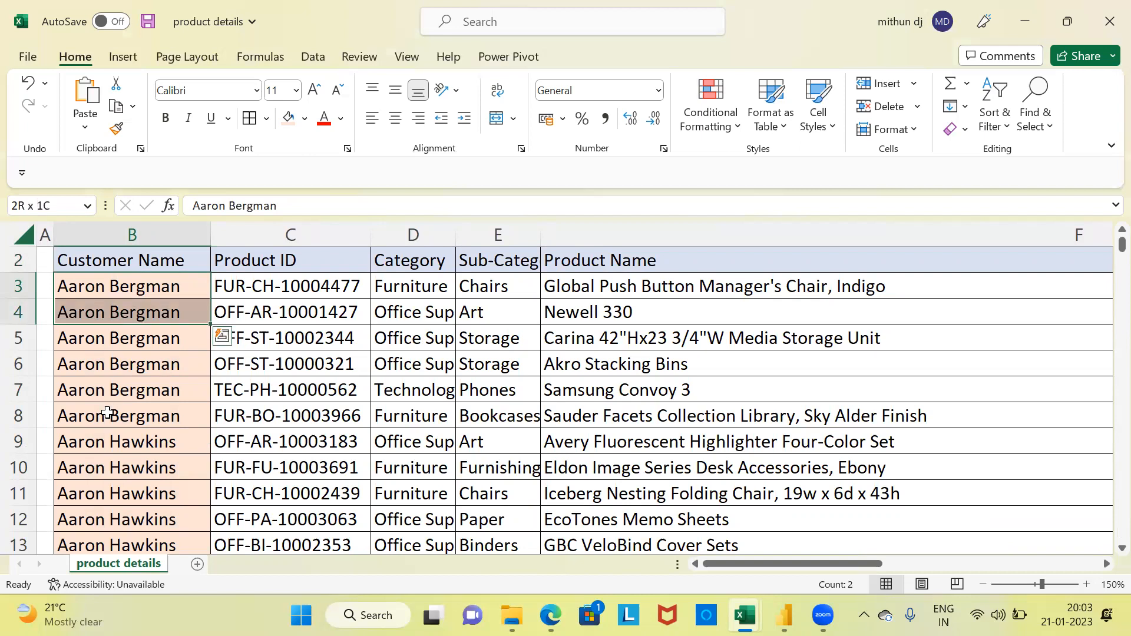
key("shift+Down")
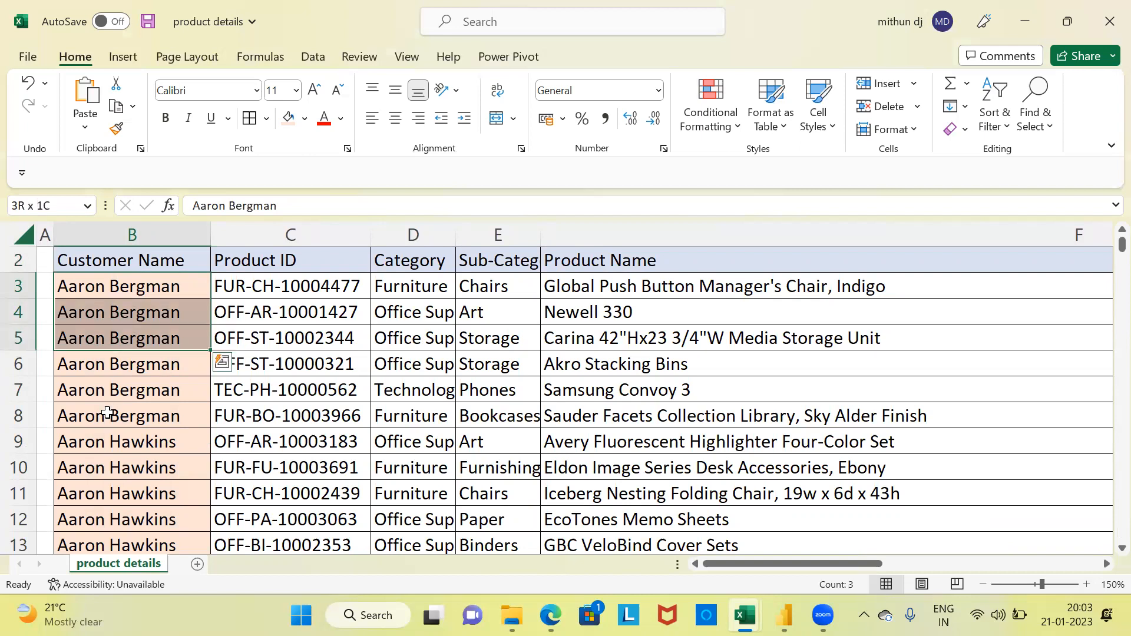
key("shift+Down")
key("shift+Down")
key("shift+Down")
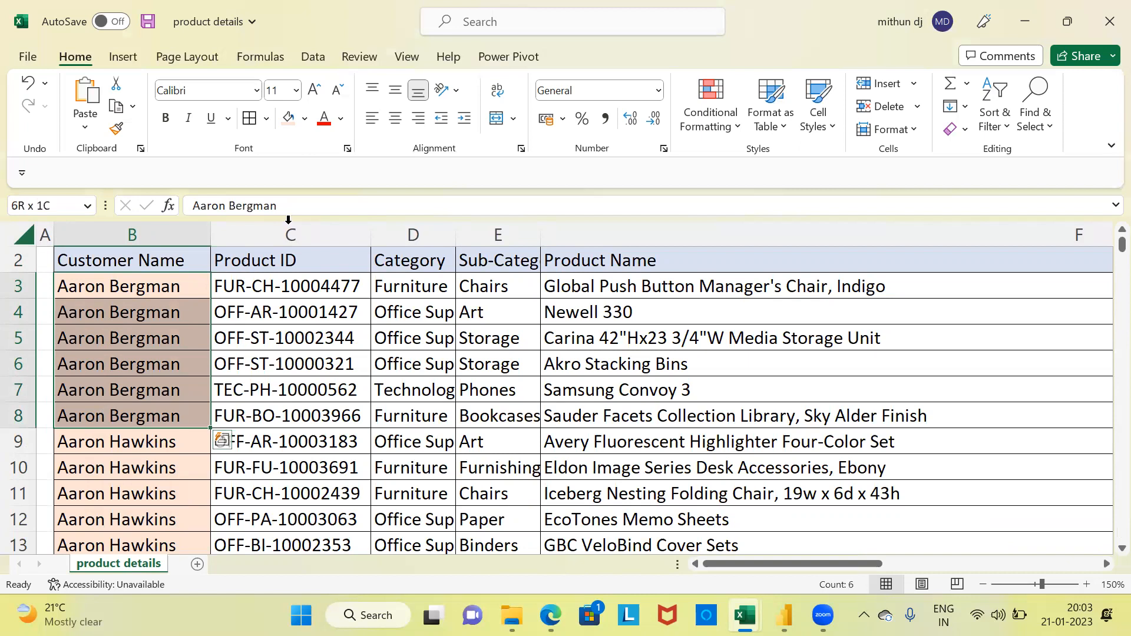
left_click(323, 123)
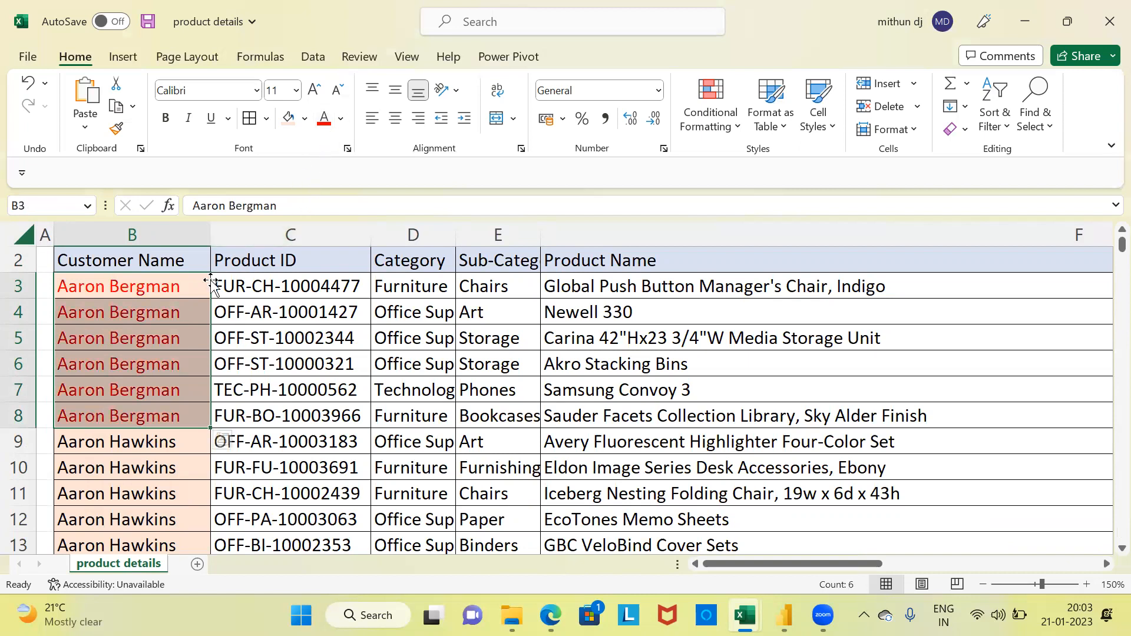
Step: Colour the second customer's repeated names in cells B9:B19 with red font and return to the top of the sheet
left_click(94, 445)
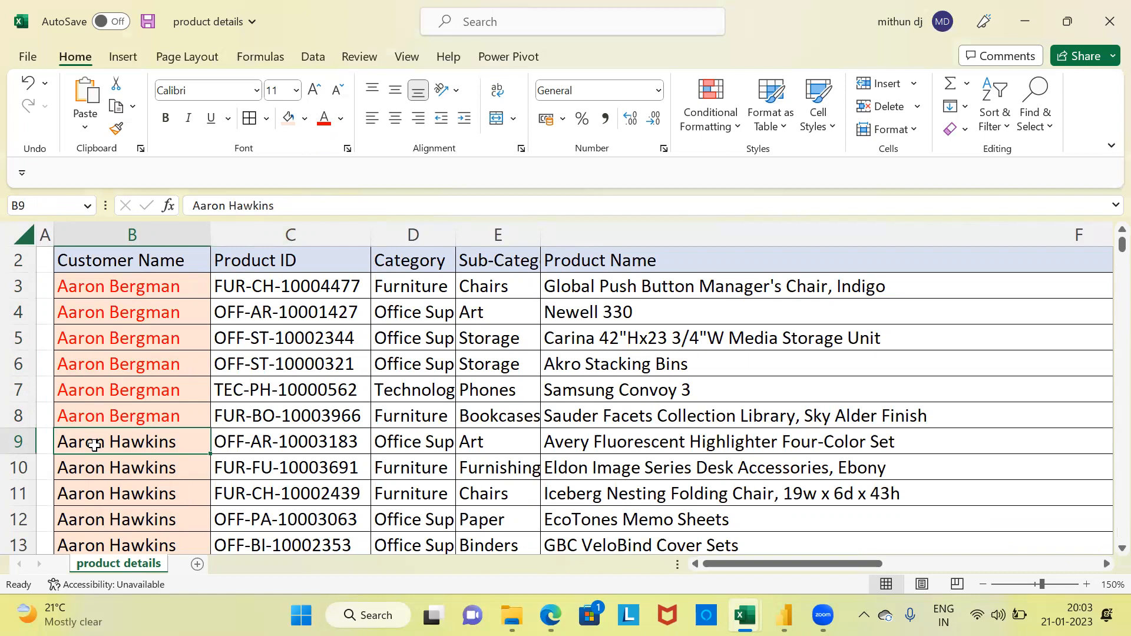
key("shift+Down")
key("shift+Down")
key("shift+Down")
key("shift+Down")
key("shift+Down")
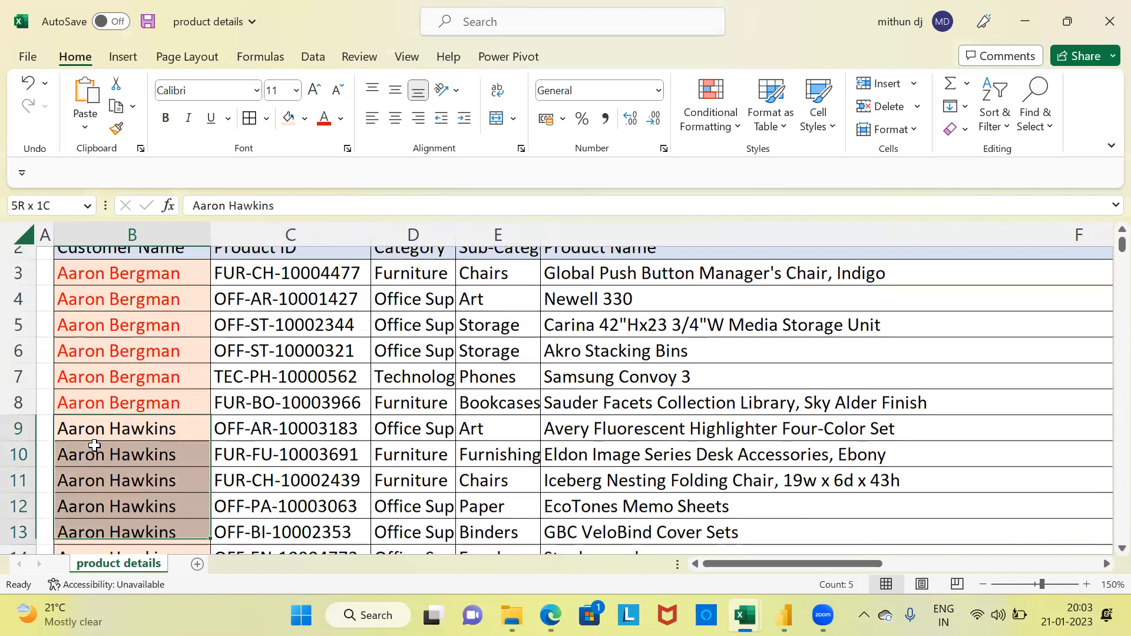
key("shift+Down")
key("shift+Down")
key("shift+Down")
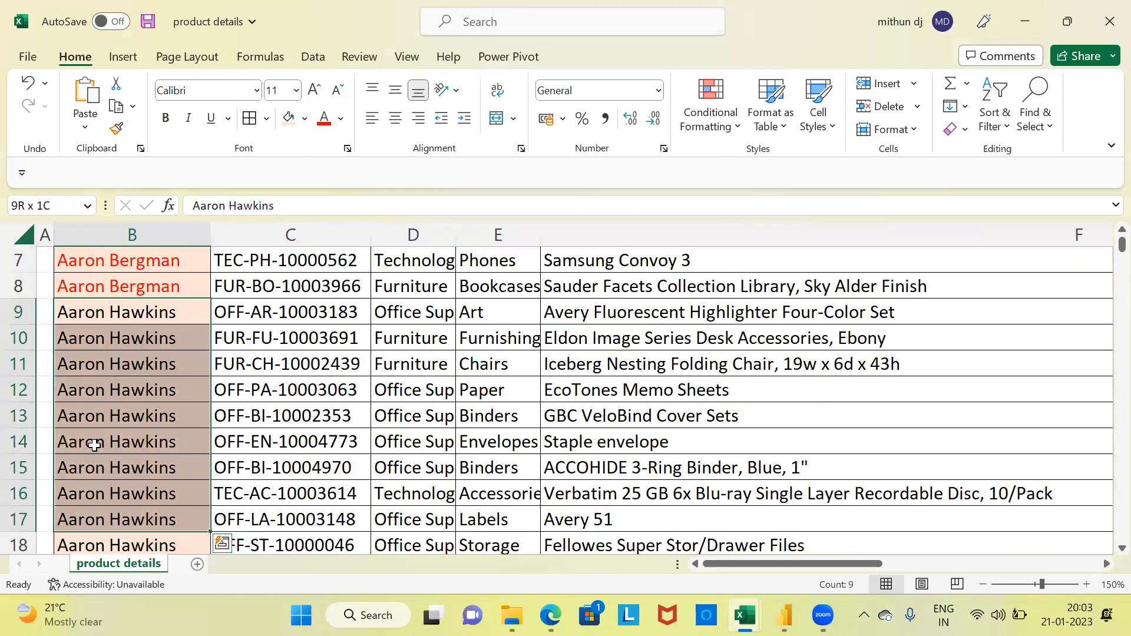
key("shift+Down")
key("shift+Down")
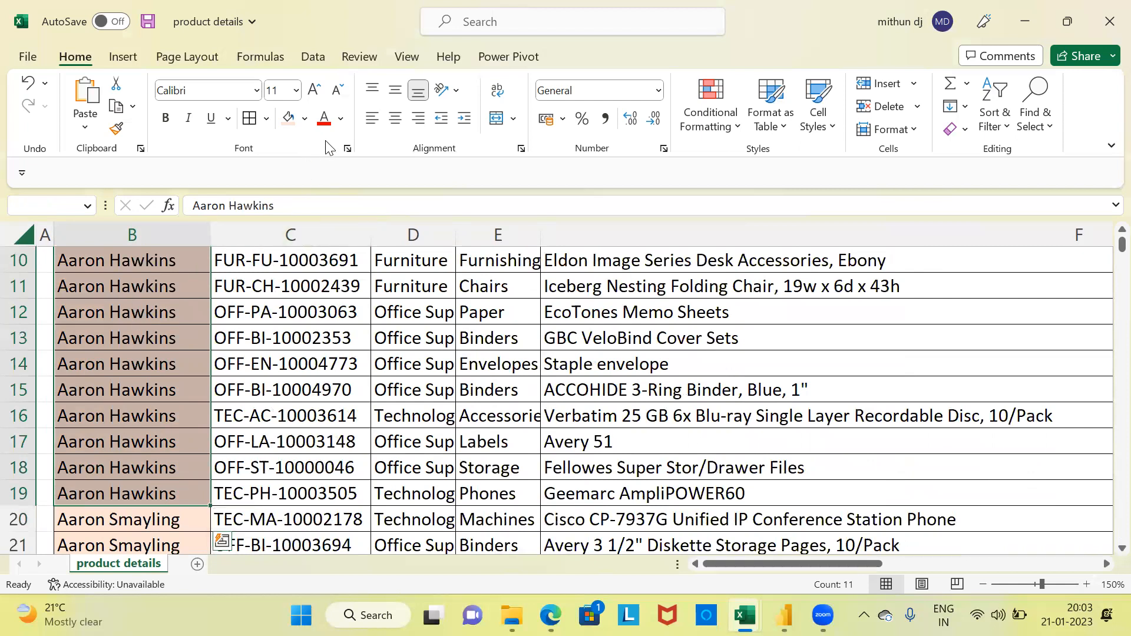
left_click(323, 120)
scroll(171, 368, "up", 1)
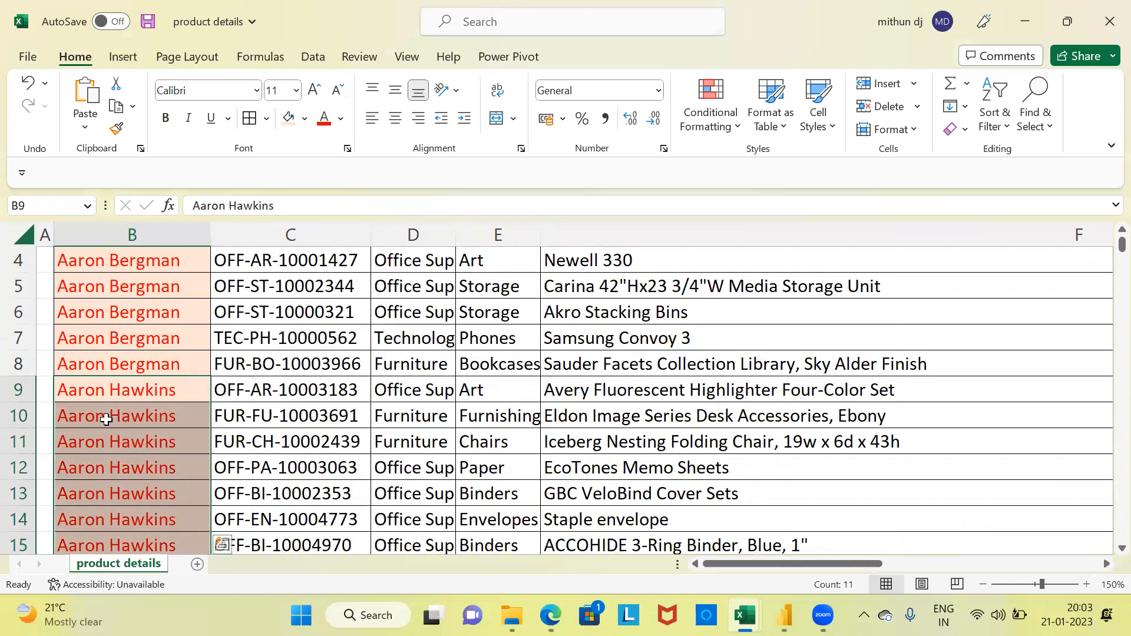
key("ctrl+Up")
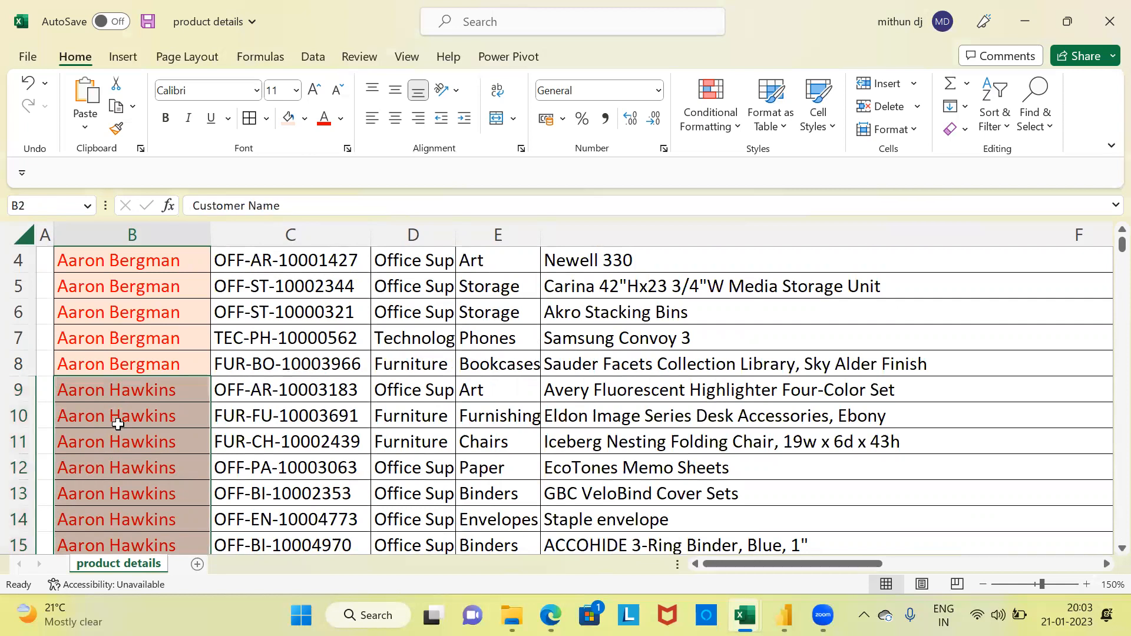
key("ctrl+Up")
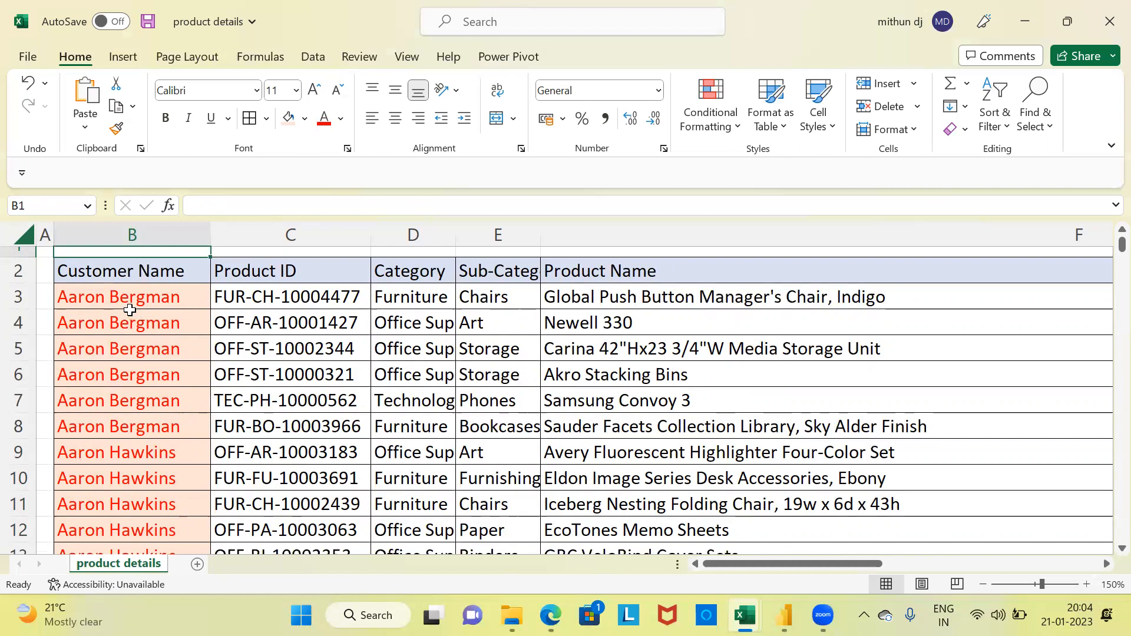
Step: Select repeated customer names B4:B11 in product details and compare them with the single entries in the demographic details2 workbook
left_click(130, 319)
left_click_drag(130, 320, 141, 495)
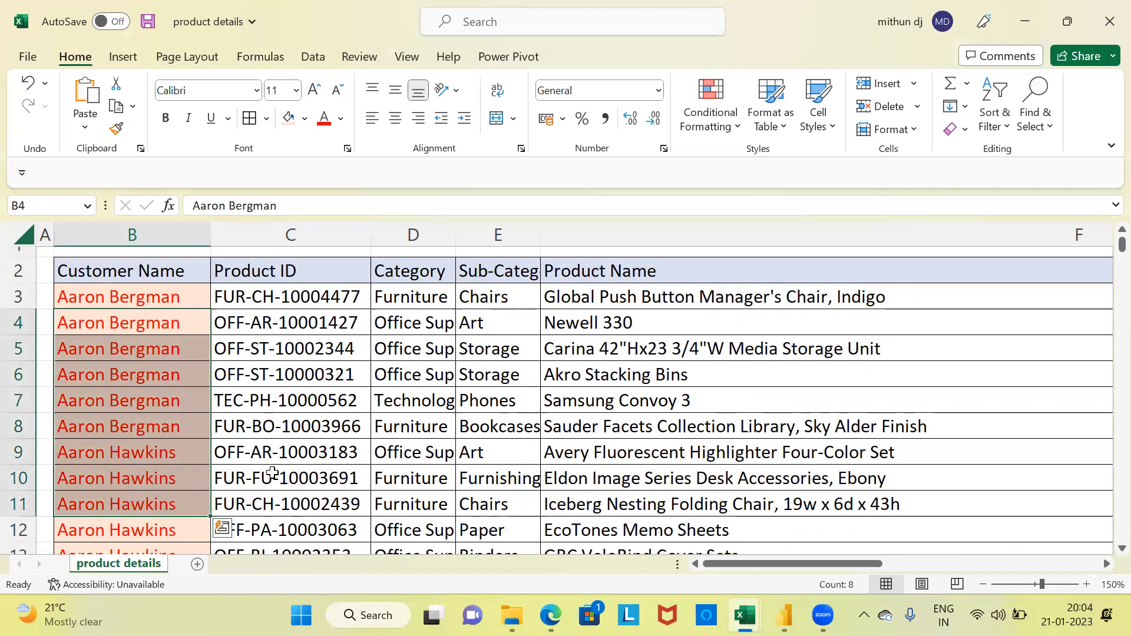
mouse_move(745, 615)
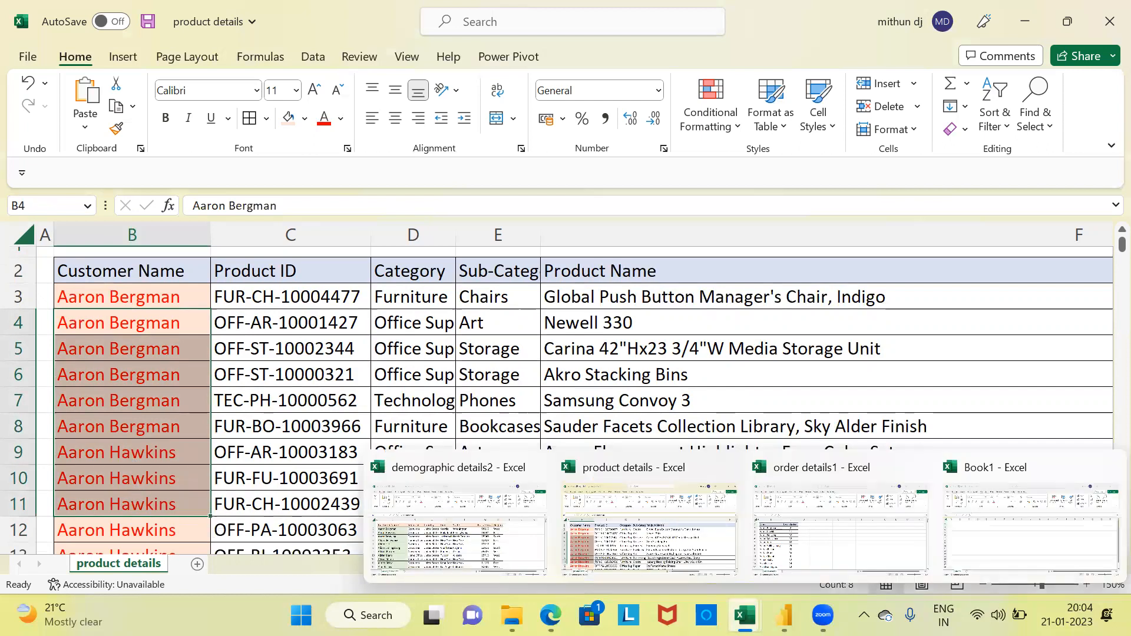
left_click(499, 525)
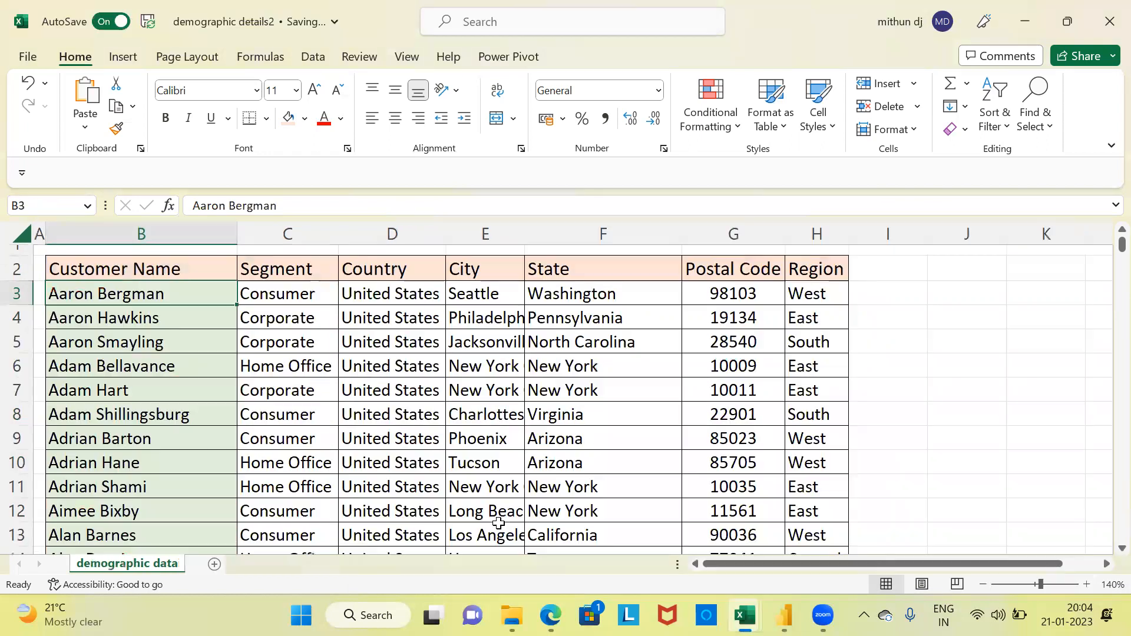
left_click(134, 314)
left_click(121, 294)
Step: Close the demographic details2 and product details workbooks, discarding the changes to product details
left_click(1106, 23)
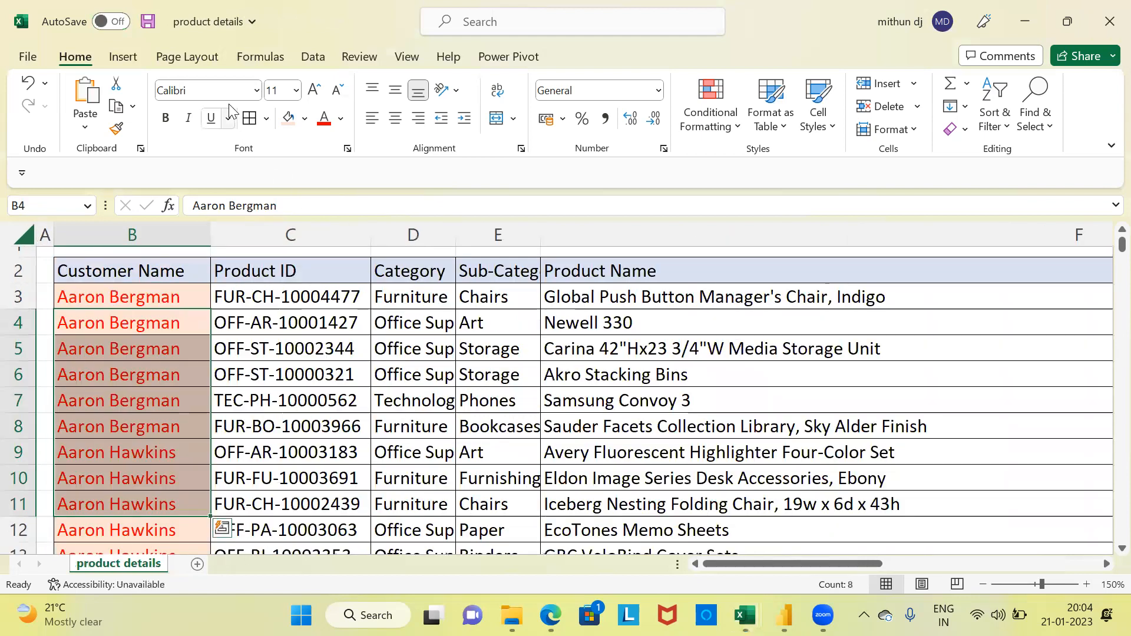
left_click(1106, 24)
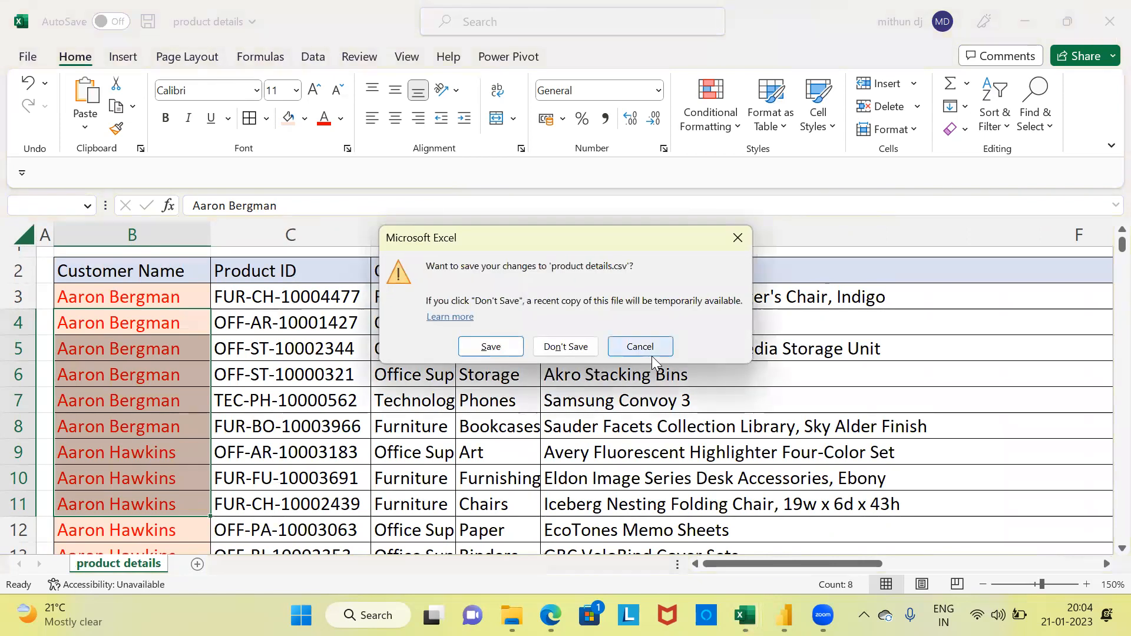
left_click(565, 346)
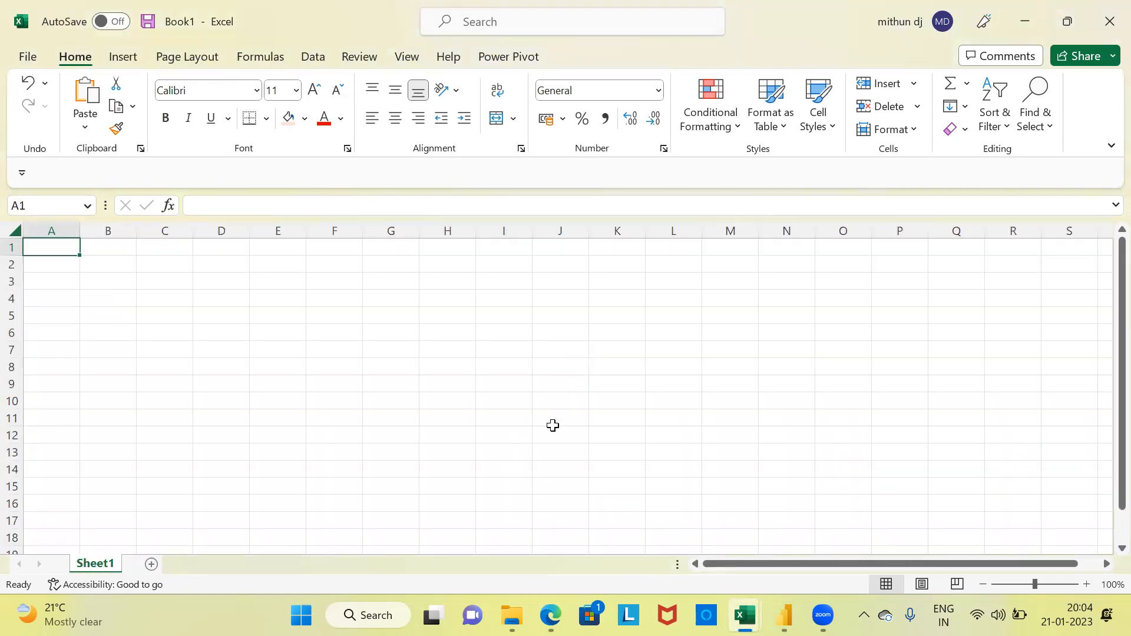
Step: View the source files in the merge1 folder and switch to the untitled Power BI Desktop report
mouse_move(511, 615)
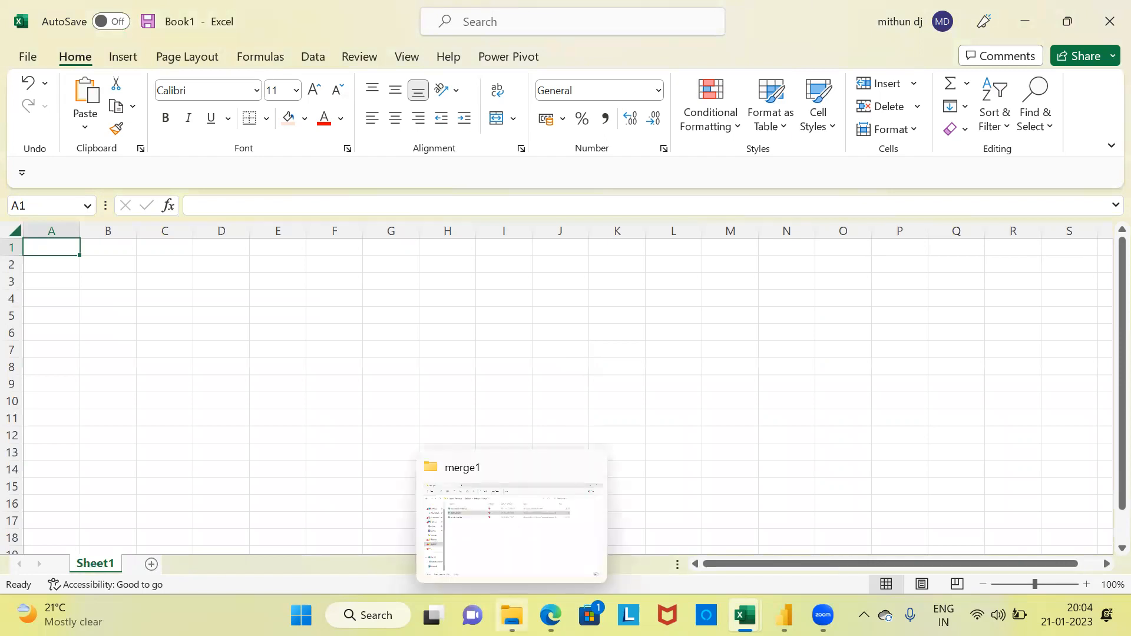
left_click(485, 546)
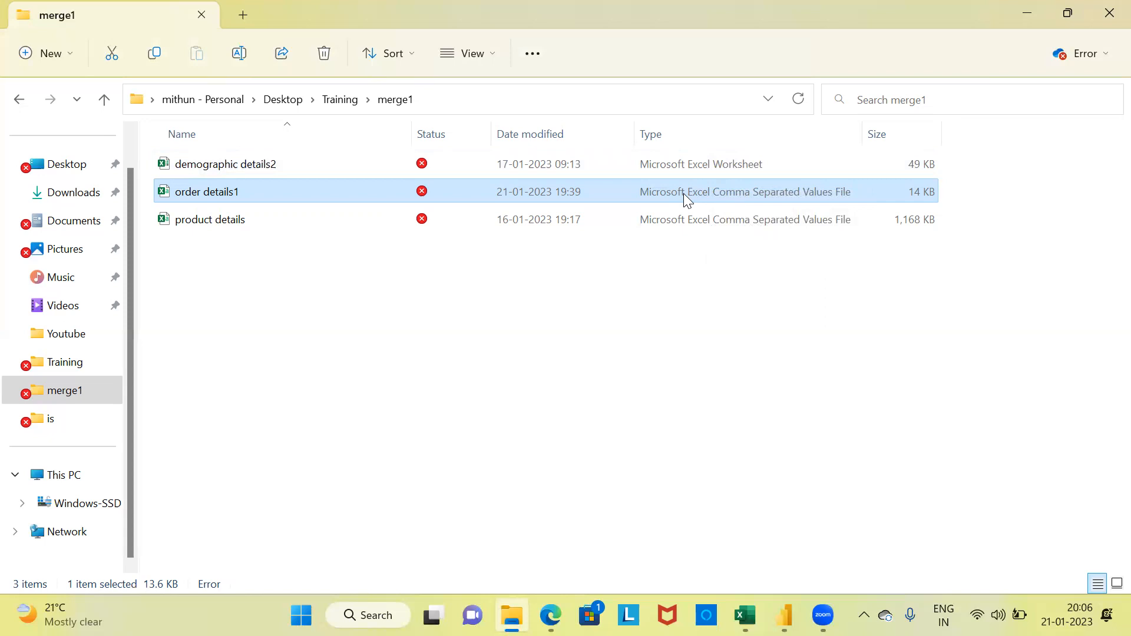
mouse_move(786, 594)
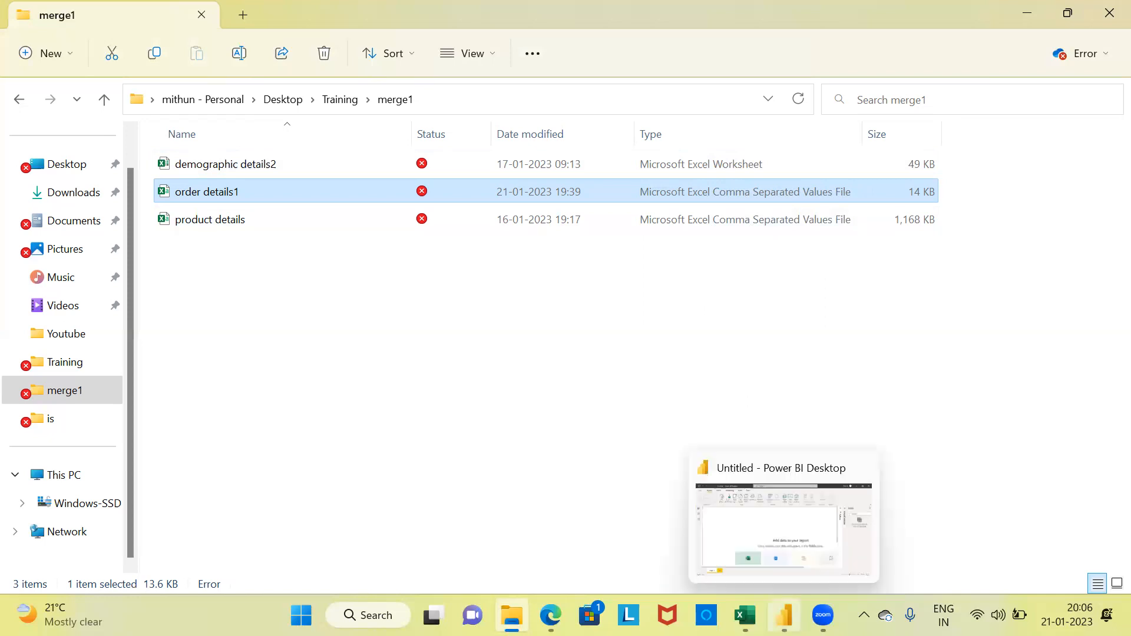
left_click(749, 524)
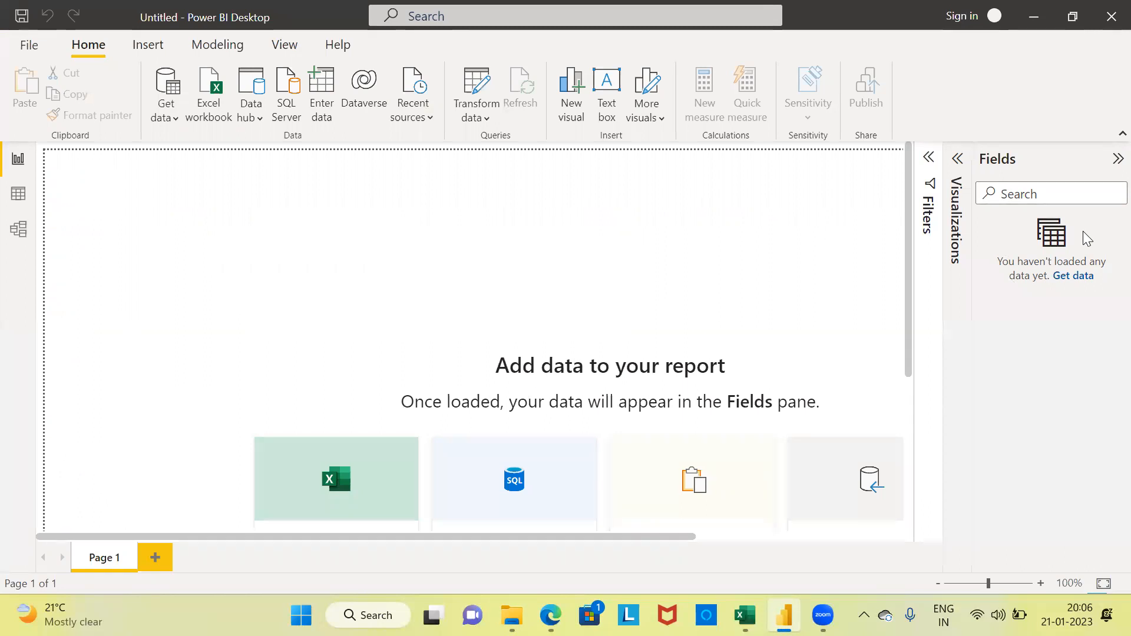
Step: Get data from the demographic details2 Excel workbook in the merge1 folder and select its demographic data sheet for import
left_click(175, 120)
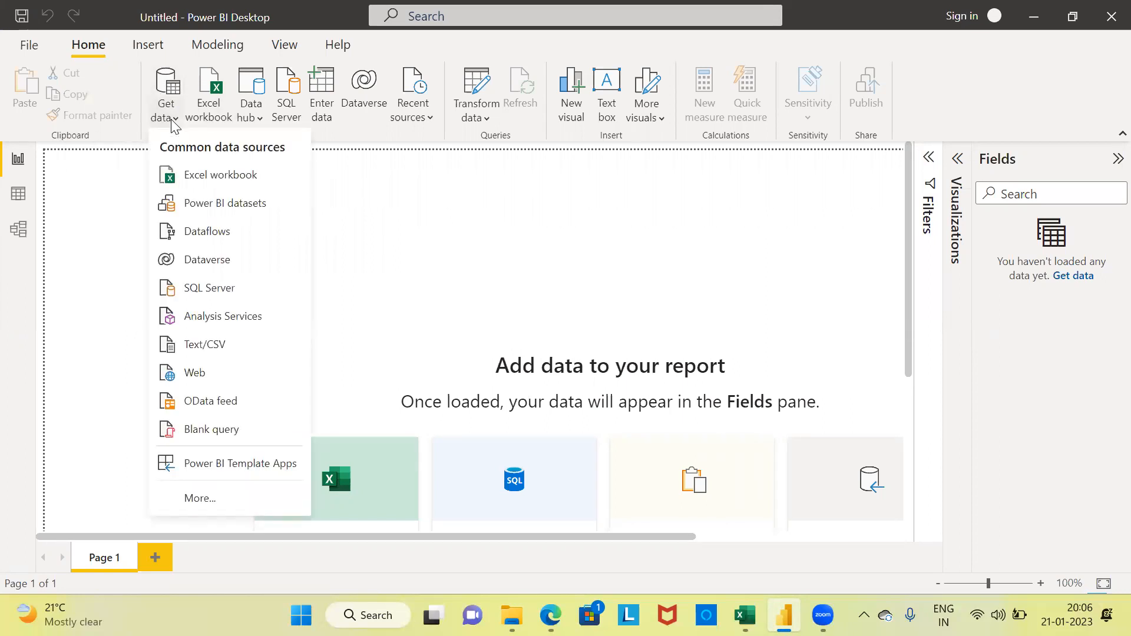
left_click(230, 184)
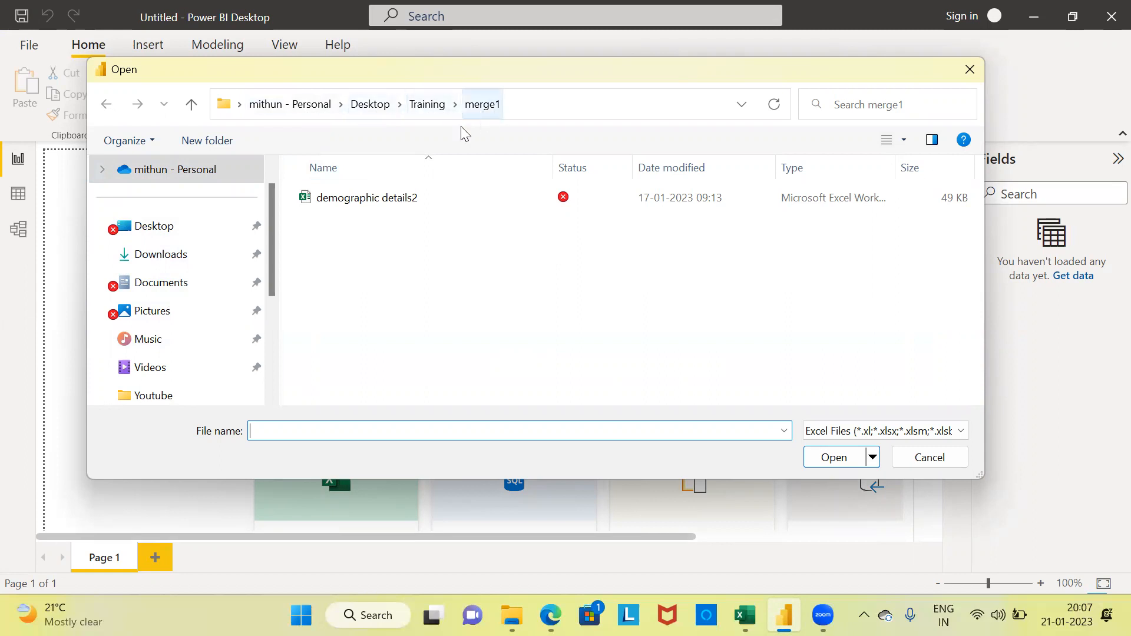
left_click(386, 200)
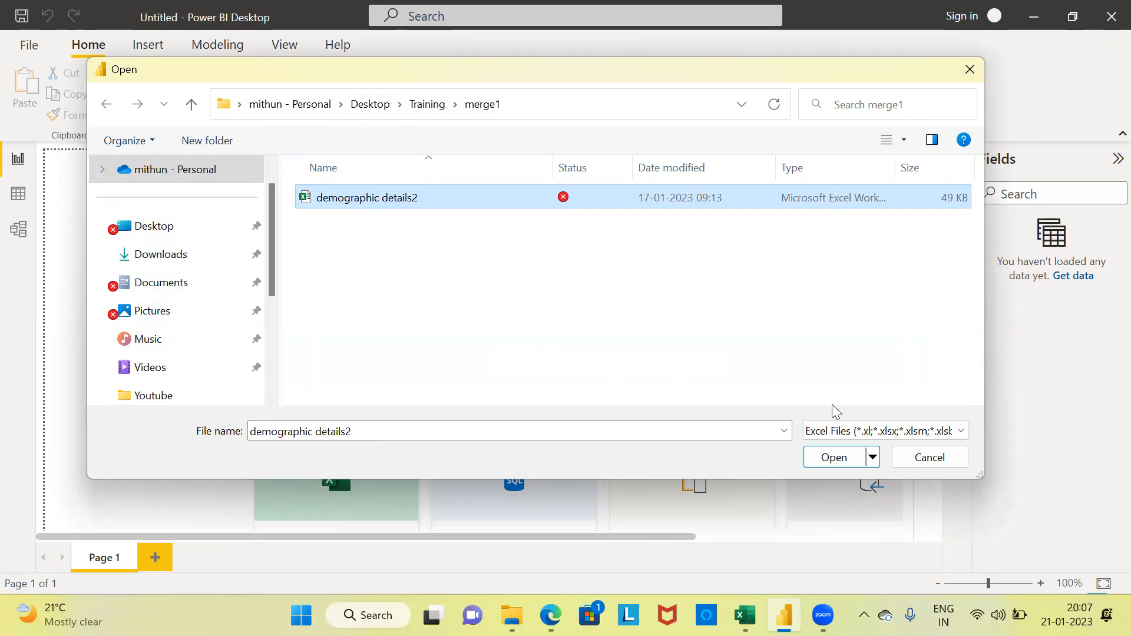
left_click(834, 460)
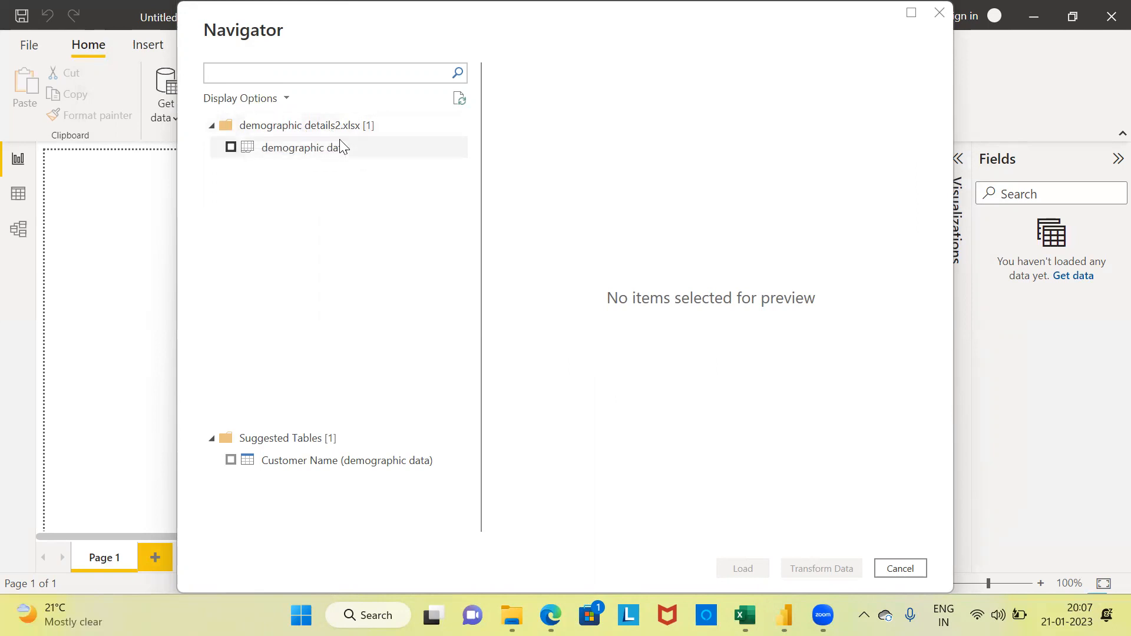
left_click(230, 148)
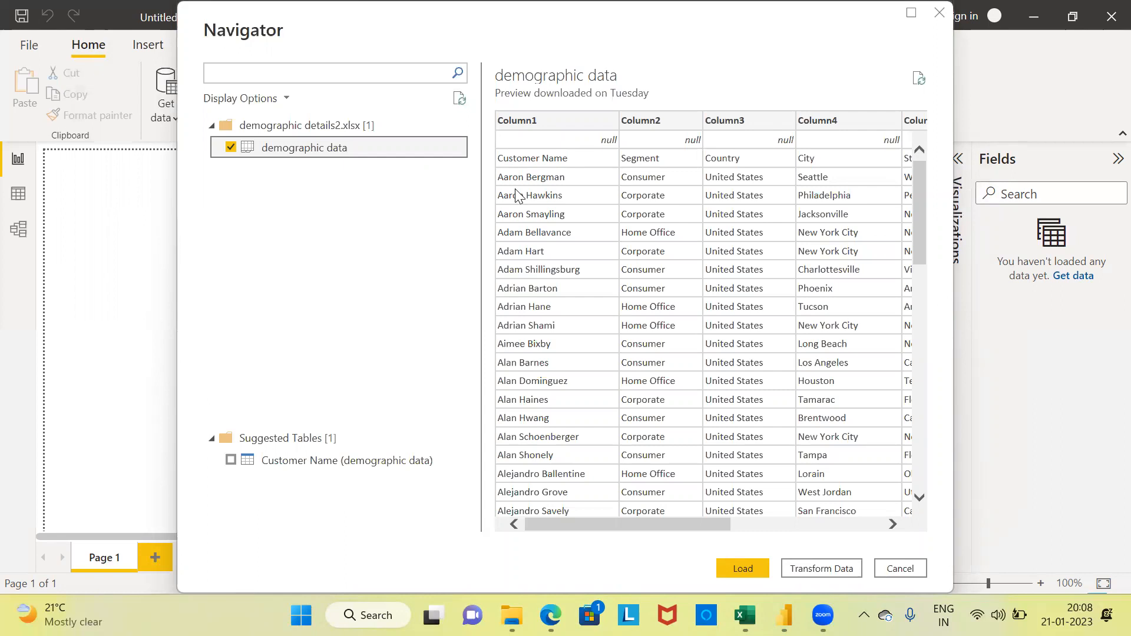
left_click_drag(713, 518, 672, 516)
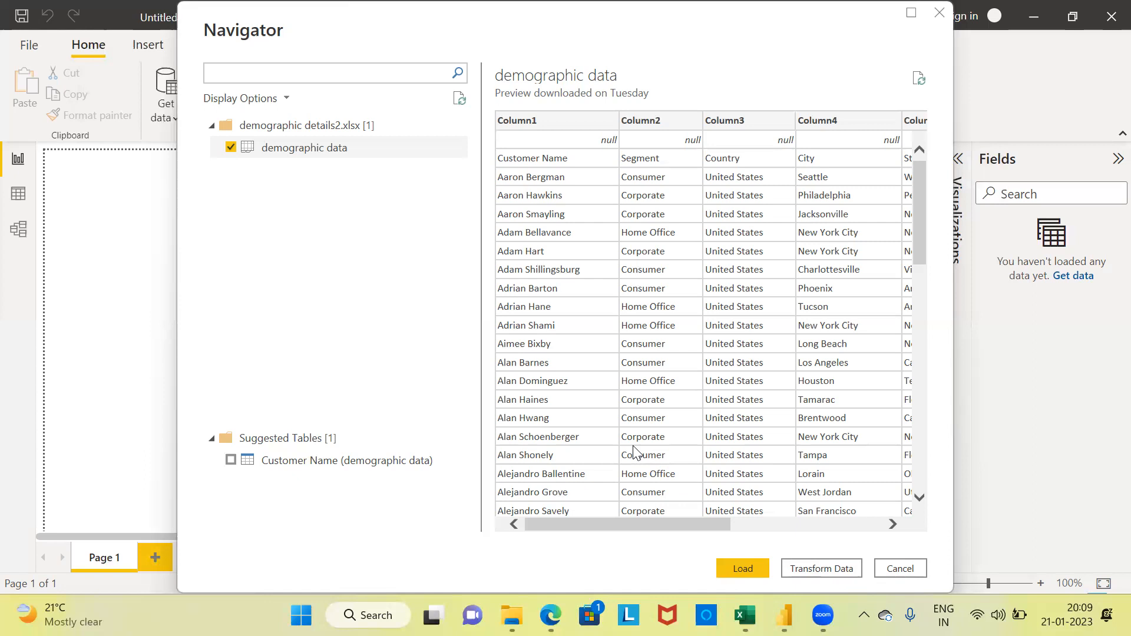
Step: Open the demographic data sheet in Power Query Editor for transformation and remove its blank rows
left_click(822, 569)
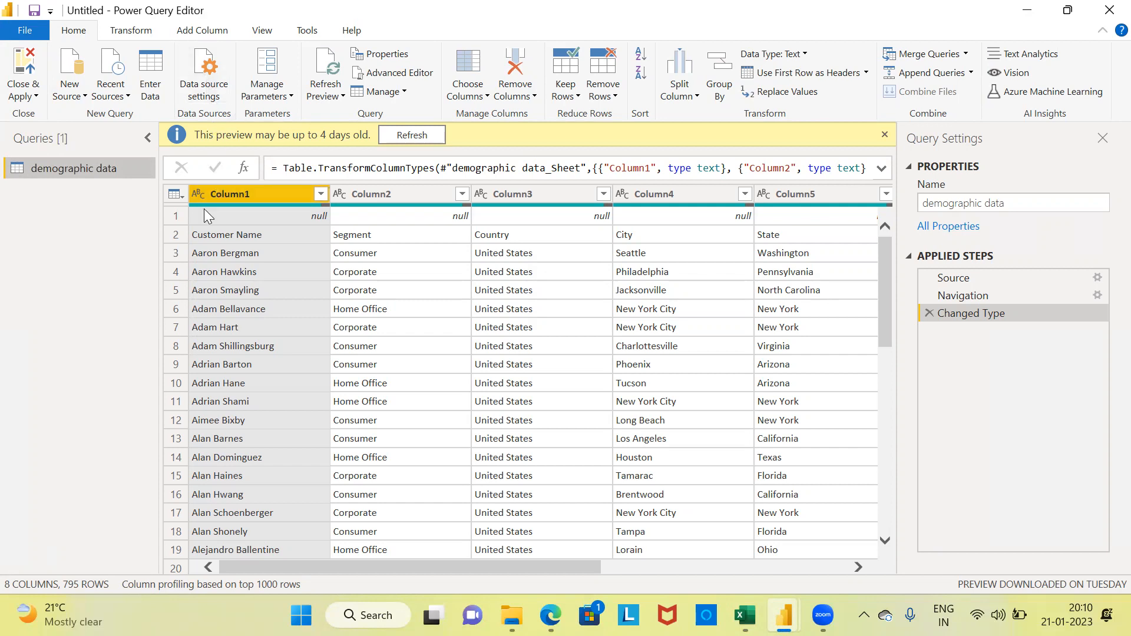
left_click(180, 217)
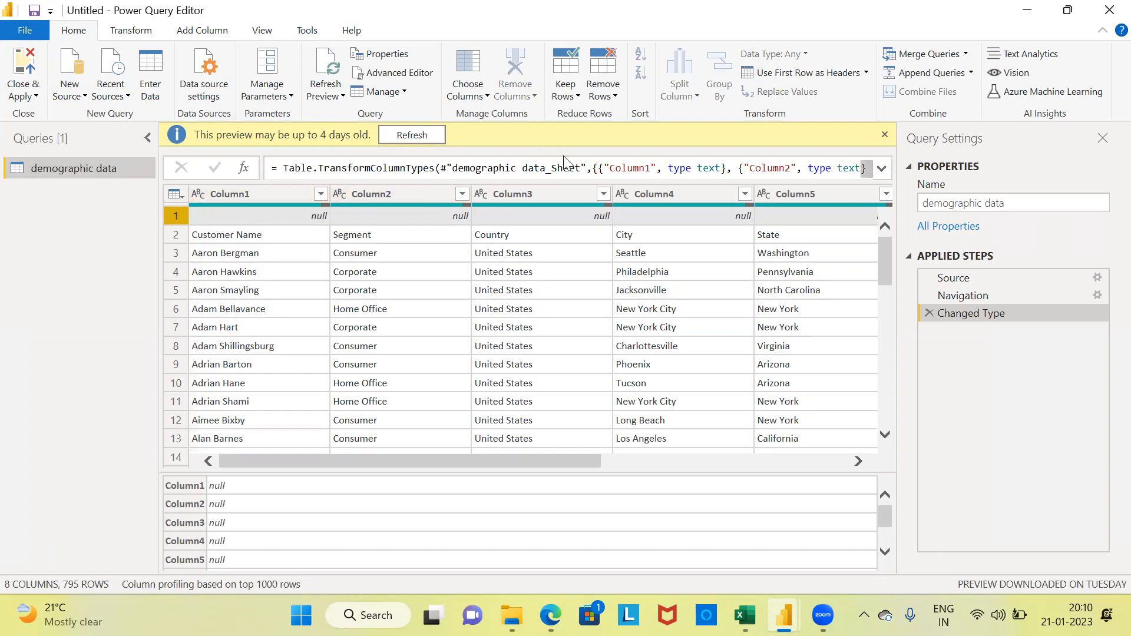
left_click(614, 98)
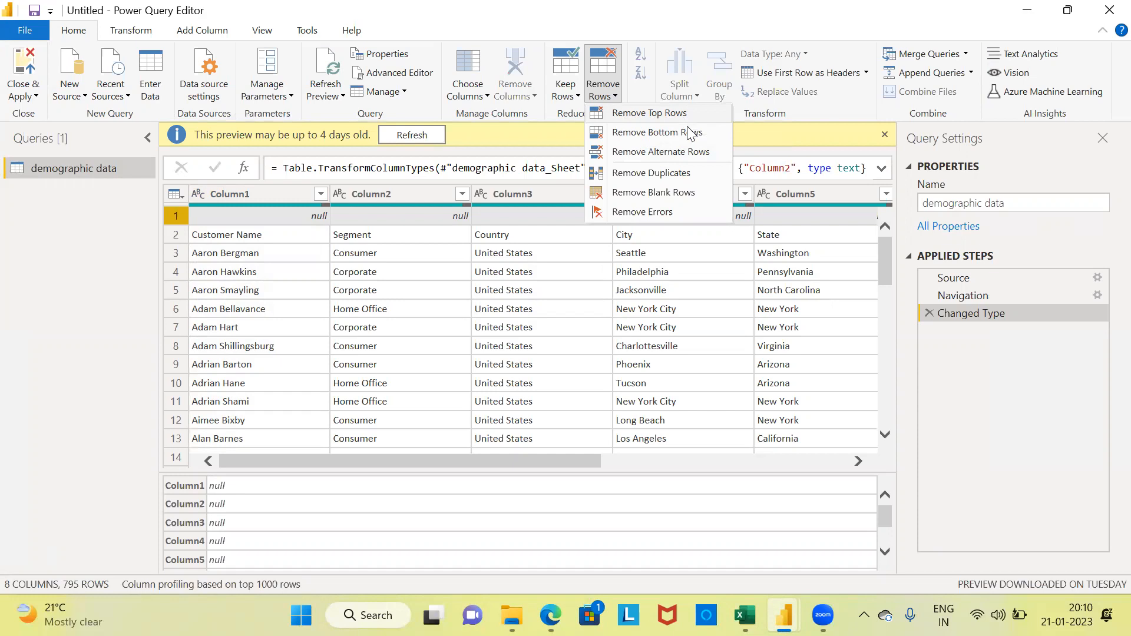
left_click(646, 195)
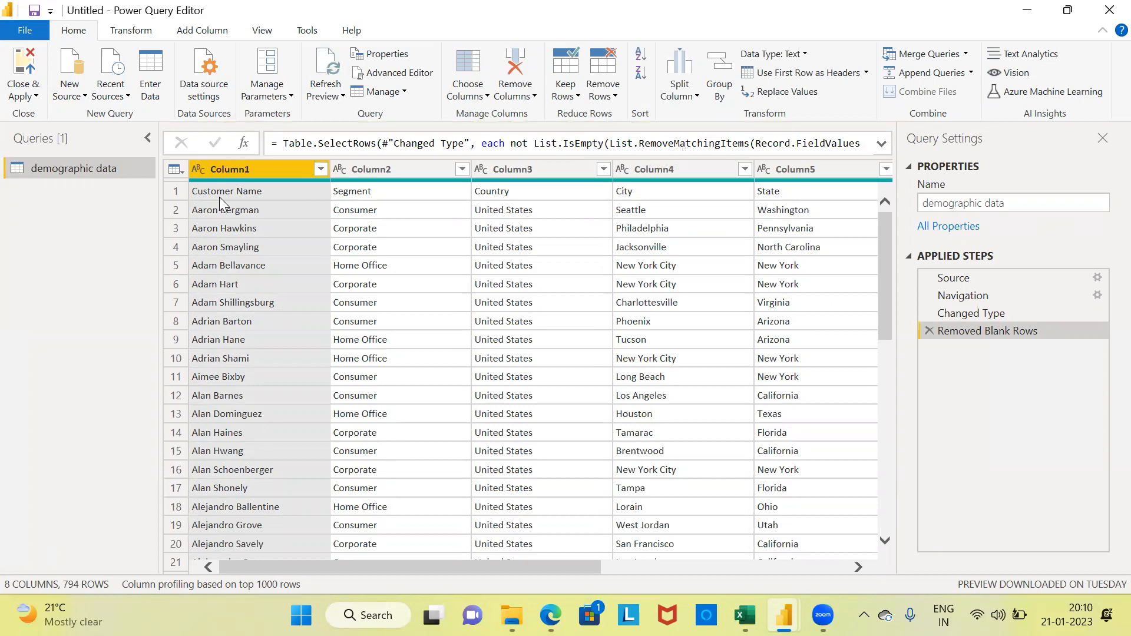
Step: Promote the first row of demographic data to column headers, then close the query editor and apply the changes
left_click(181, 193)
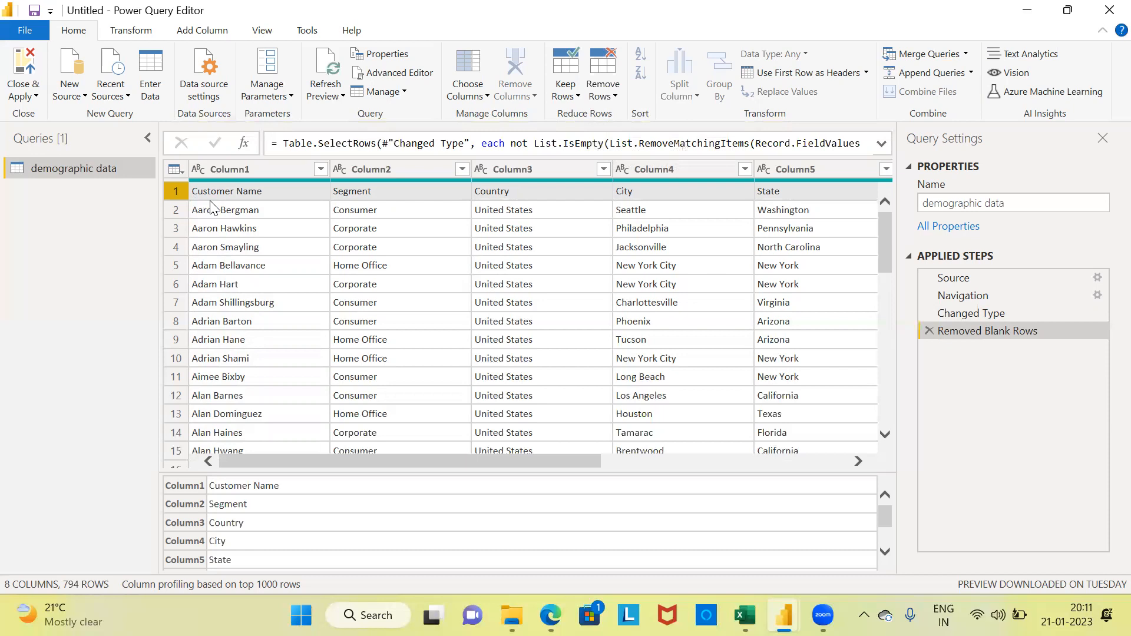
left_click(799, 74)
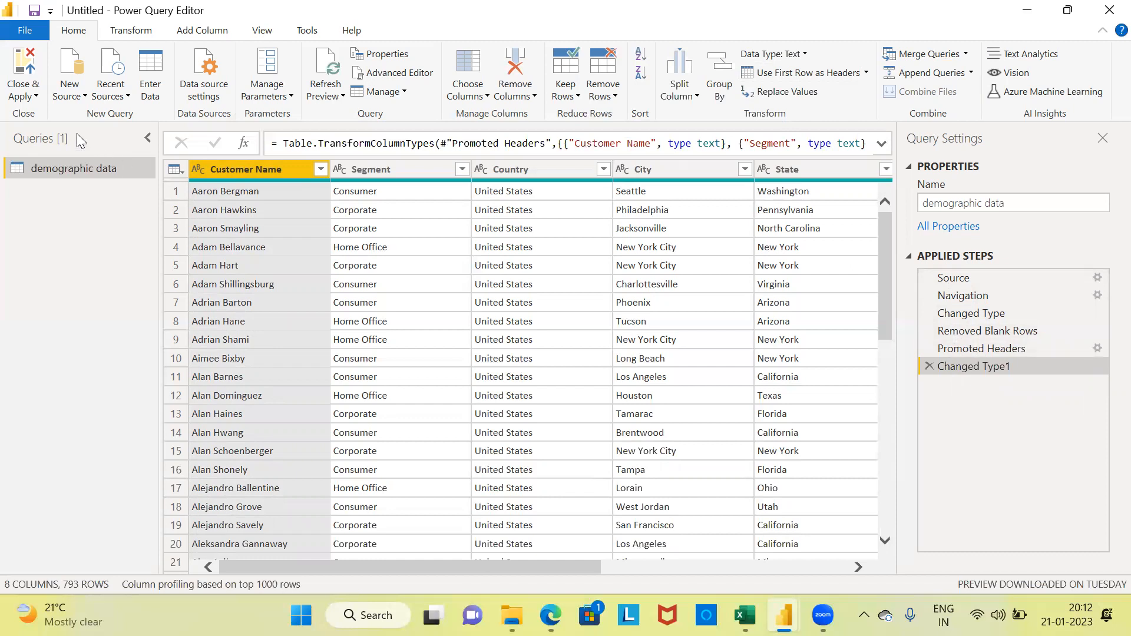
left_click(32, 99)
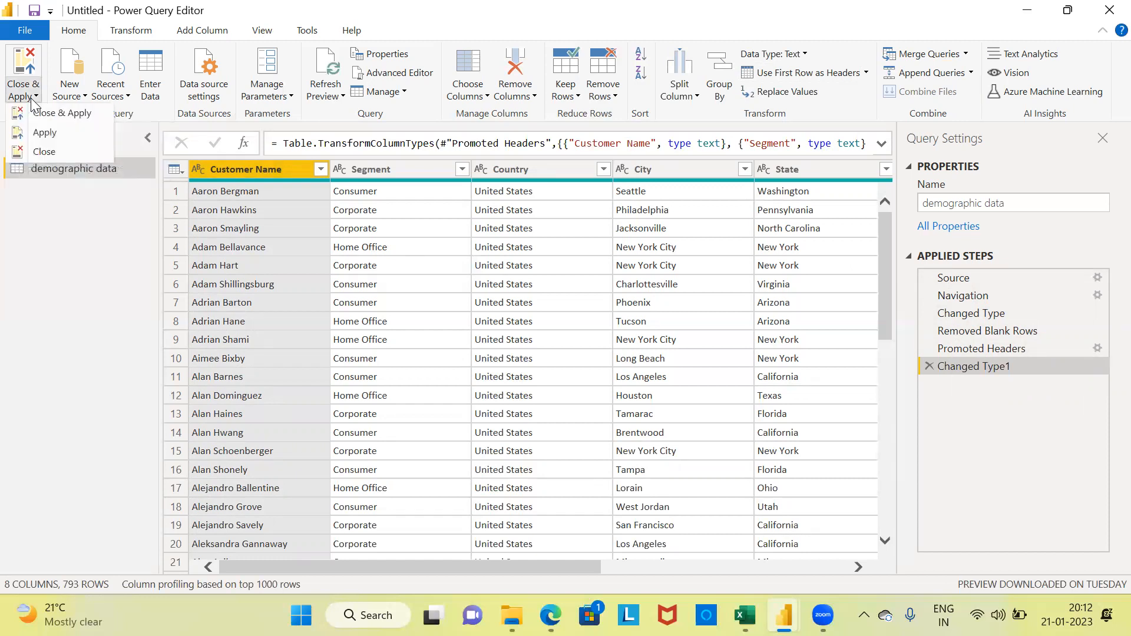
left_click(55, 118)
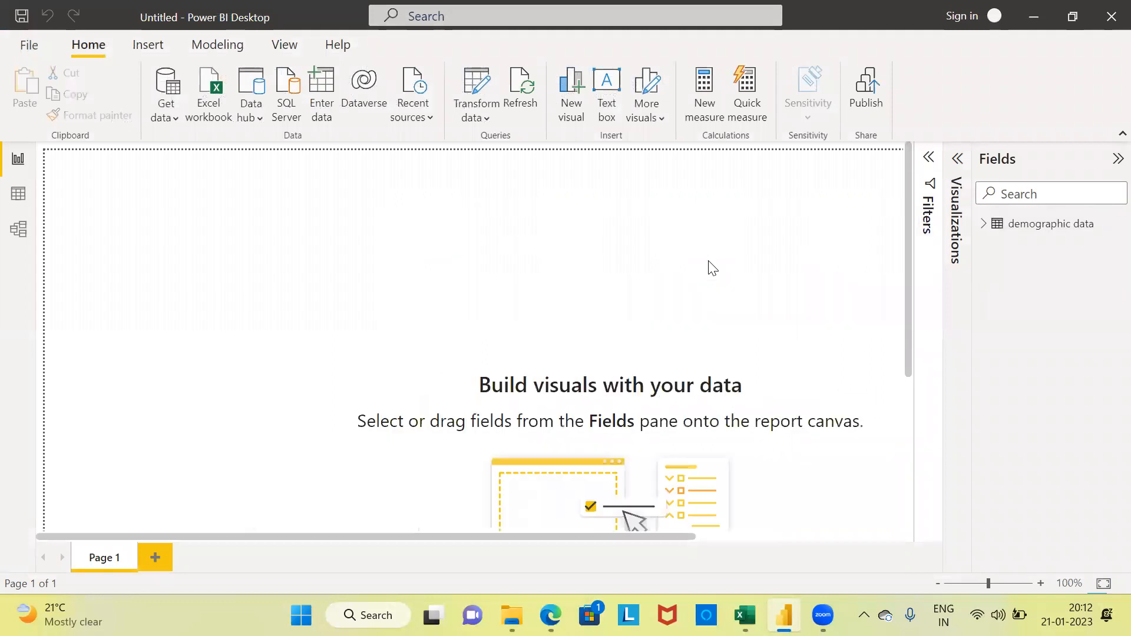
Step: Expand the demographic data table to review its loaded fields, then collapse it
left_click(983, 229)
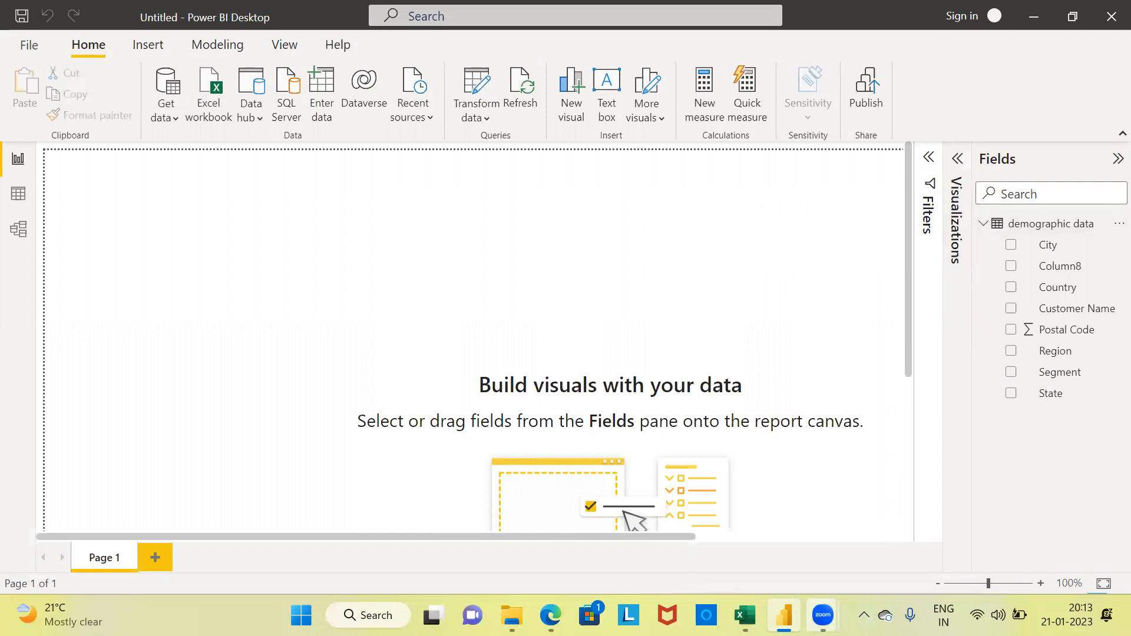
mouse_move(823, 615)
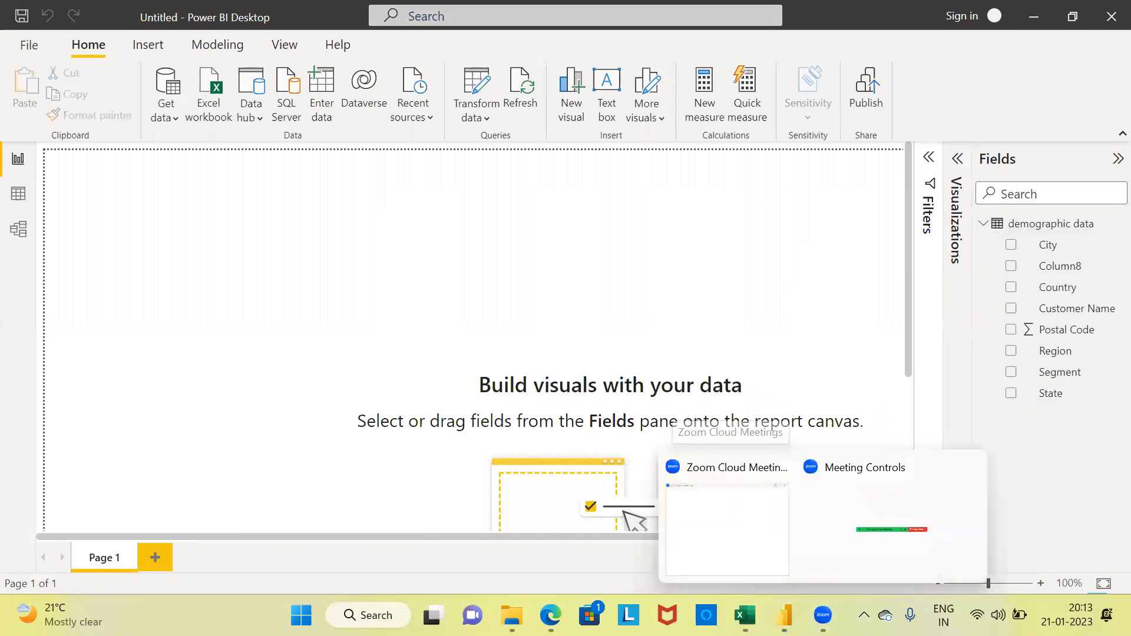
left_click(881, 512)
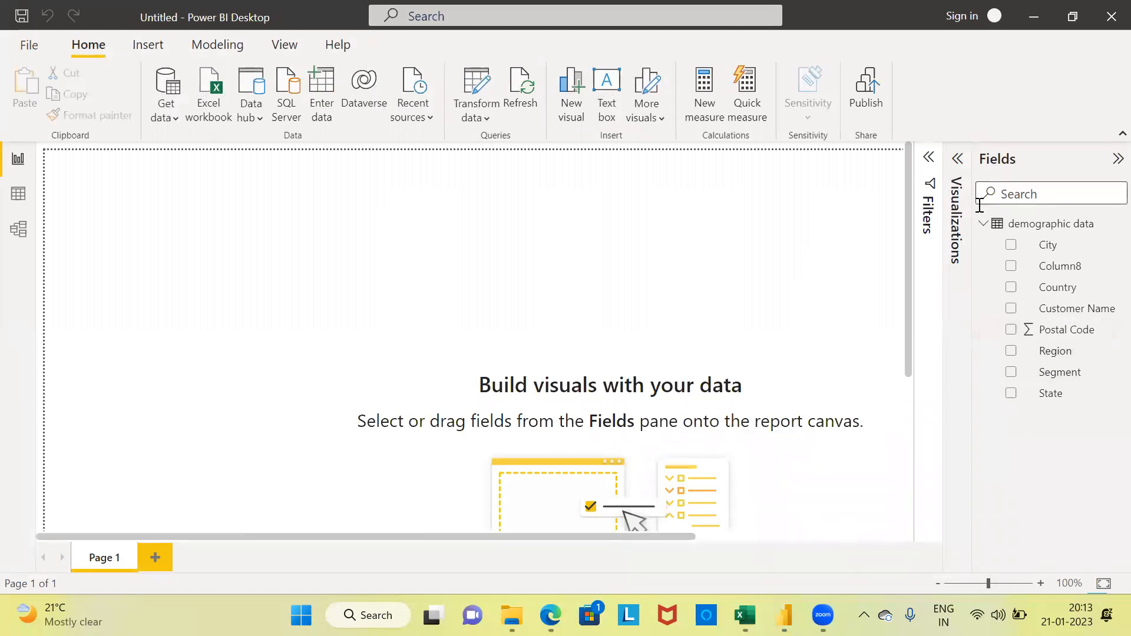
left_click(982, 223)
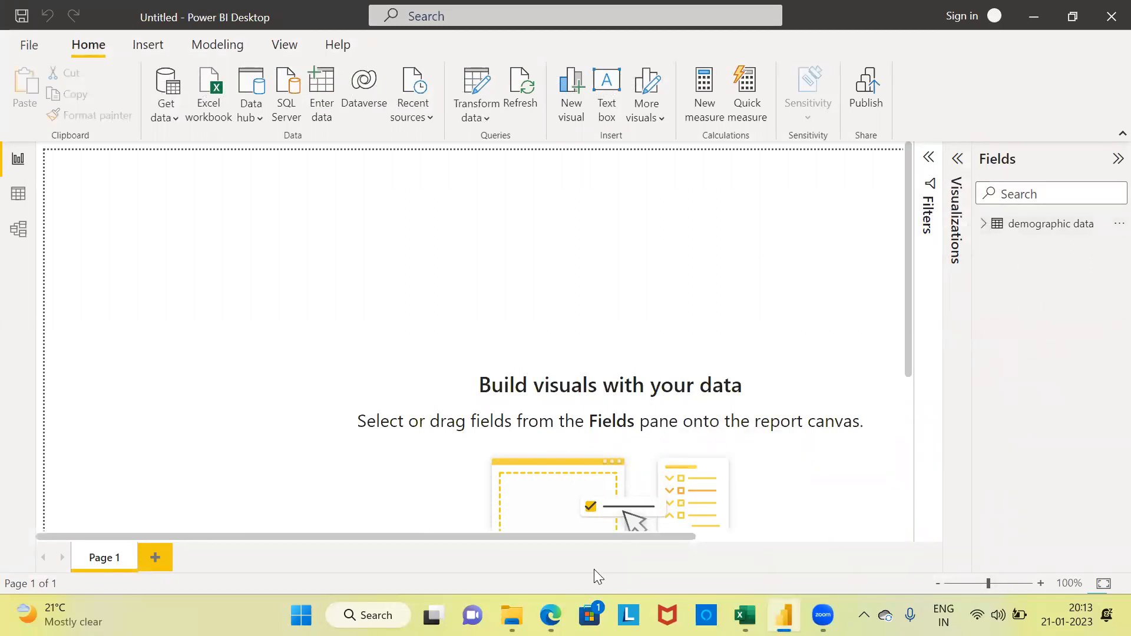
Step: Check the demographic details2 file among the sources in the merge1 folder and return to the Power BI Desktop report
left_click(512, 615)
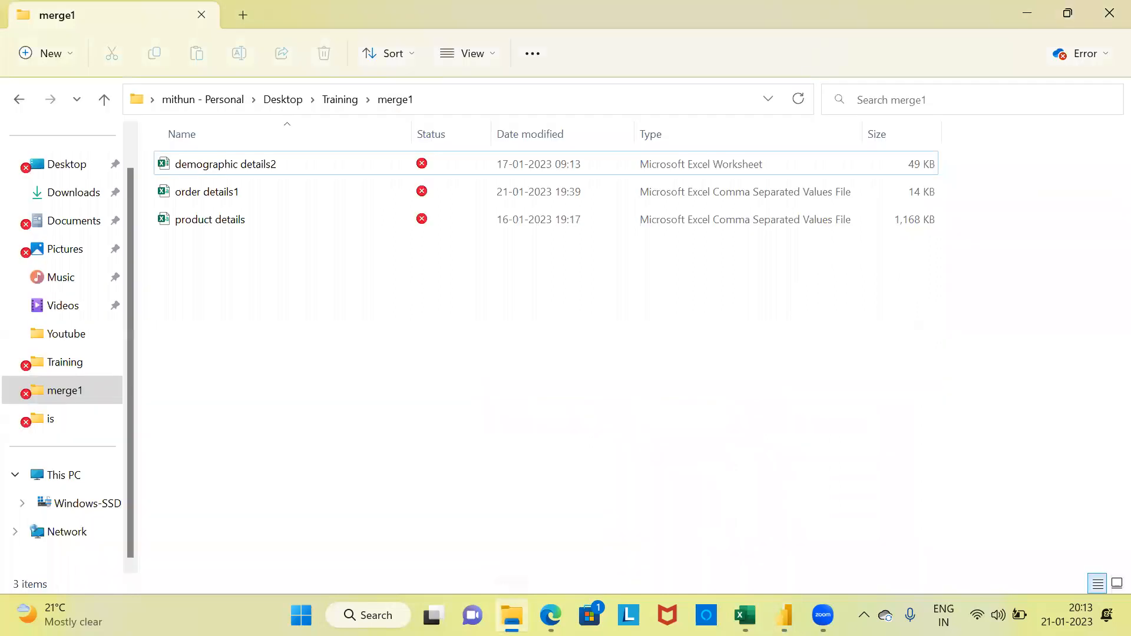
left_click(237, 170)
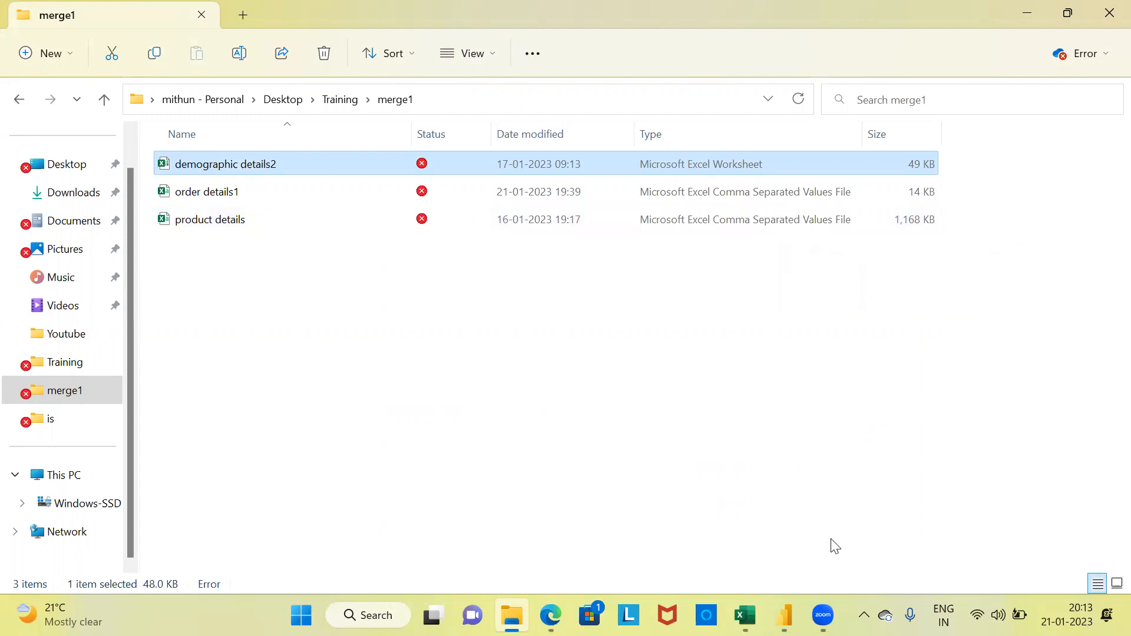
mouse_move(784, 615)
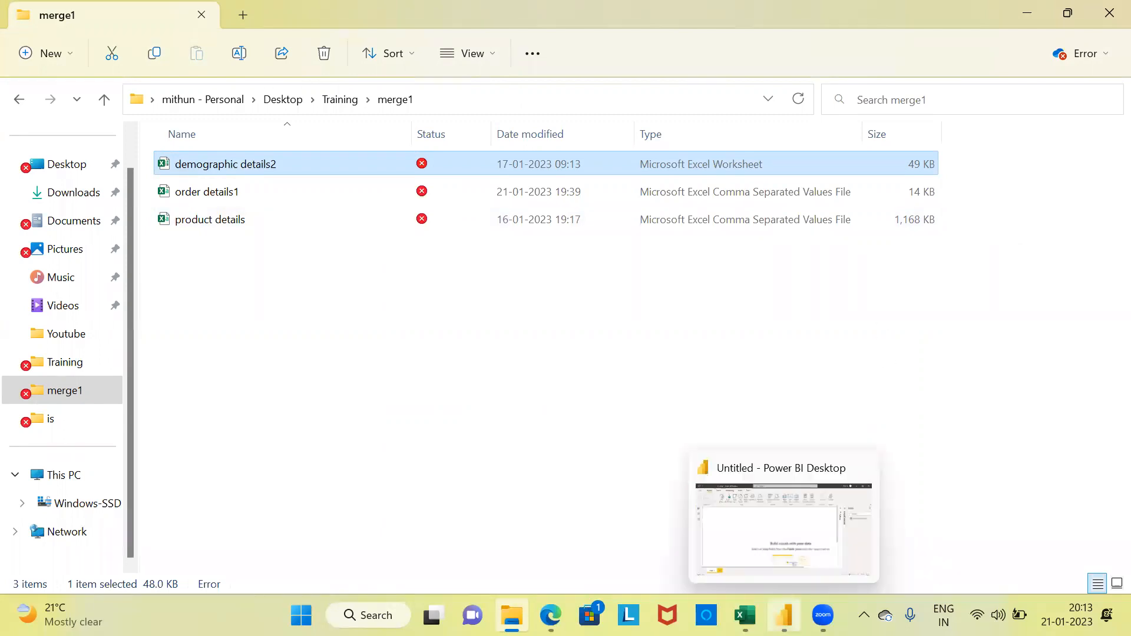
left_click(779, 543)
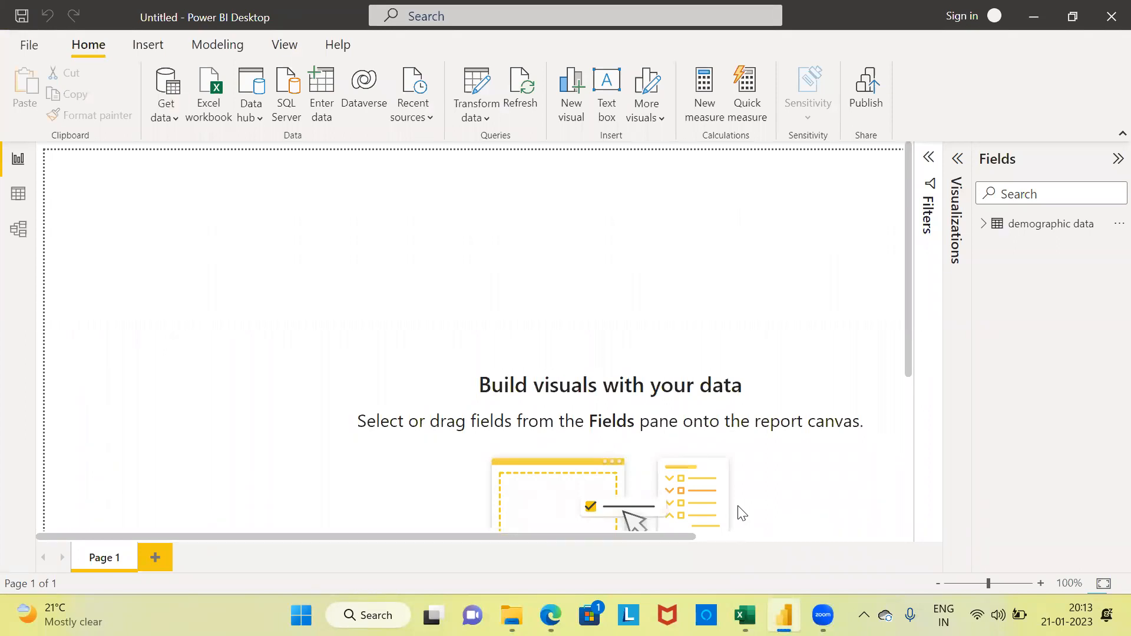
Step: Get data from the product details CSV file in the merge1 folder and load it directly without transforming it
left_click(170, 120)
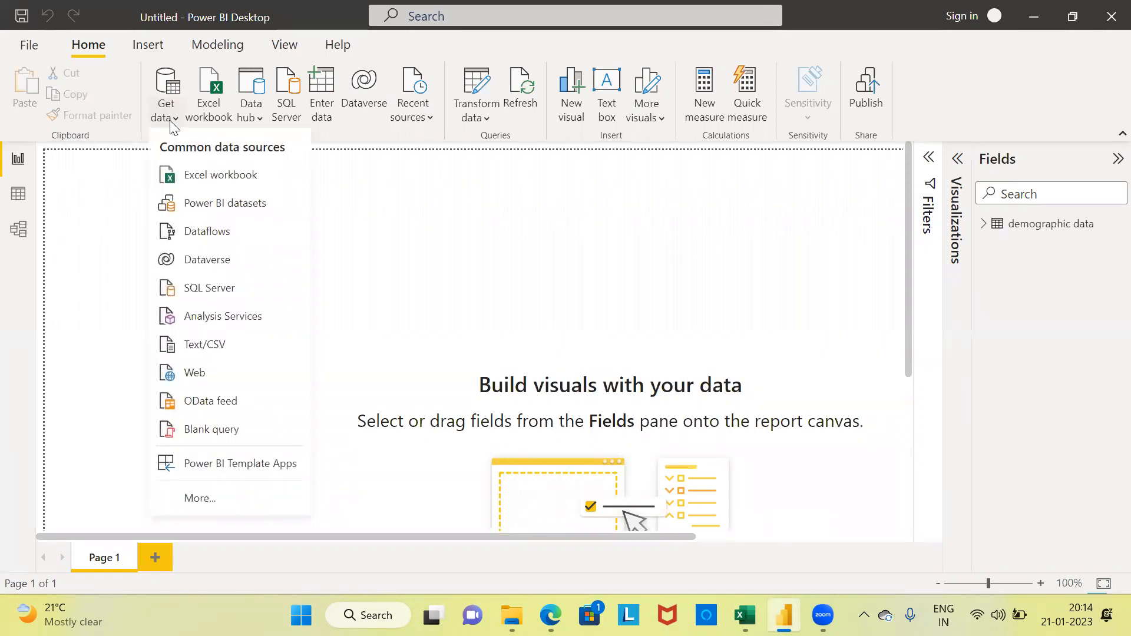
left_click(236, 354)
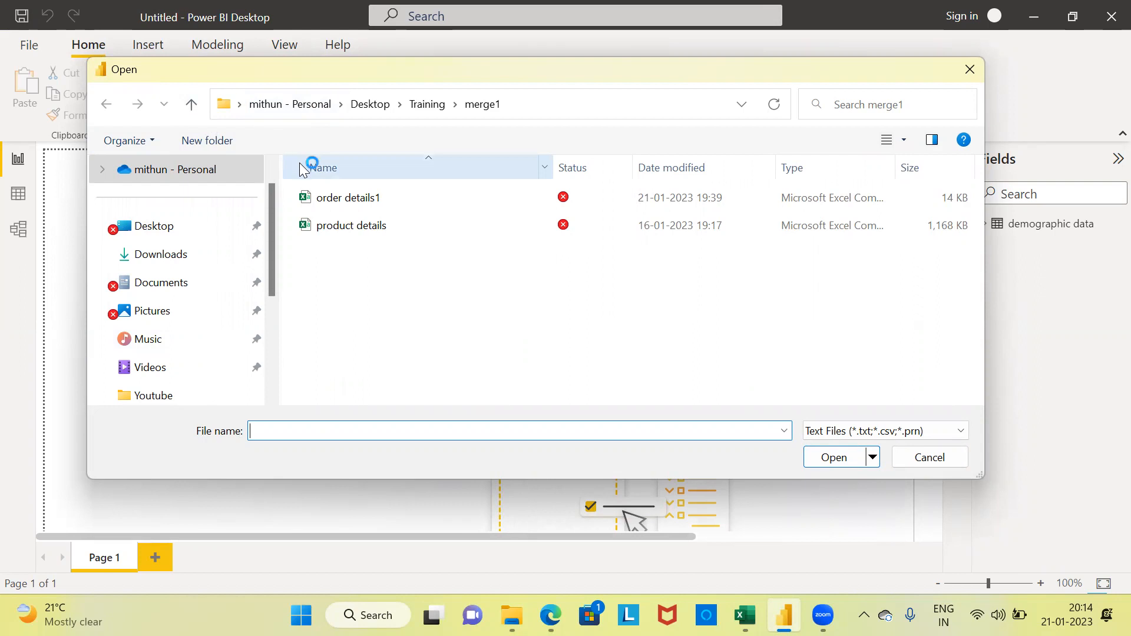
left_click(334, 234)
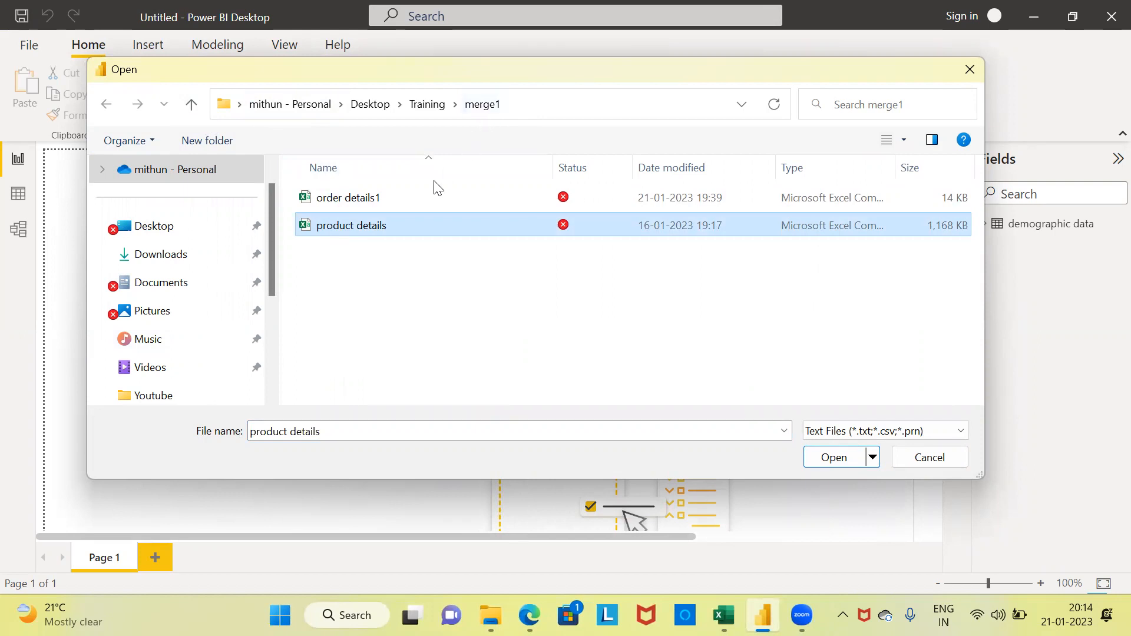
left_click(835, 464)
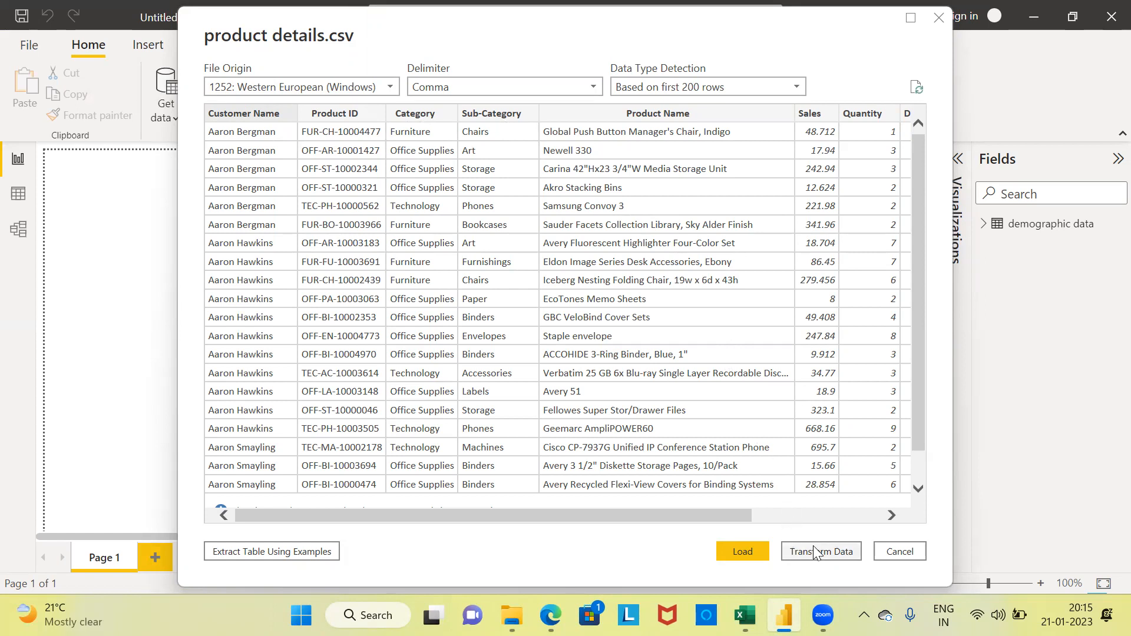
left_click(743, 552)
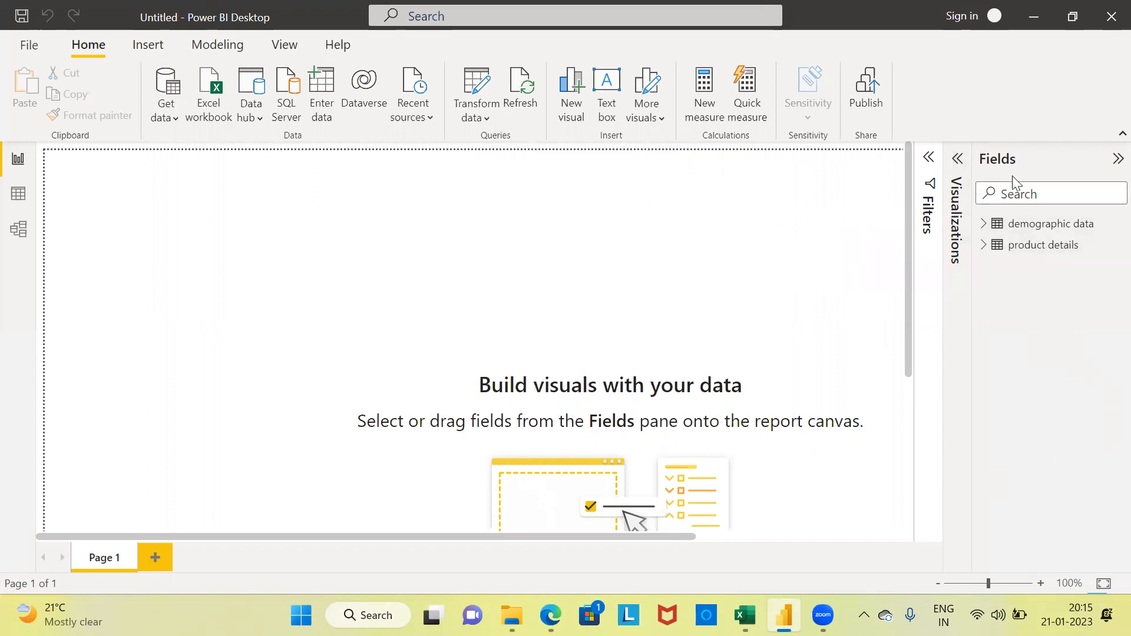
Step: Review the fields of product details and examine the rows of both loaded tables in Data view
left_click(983, 245)
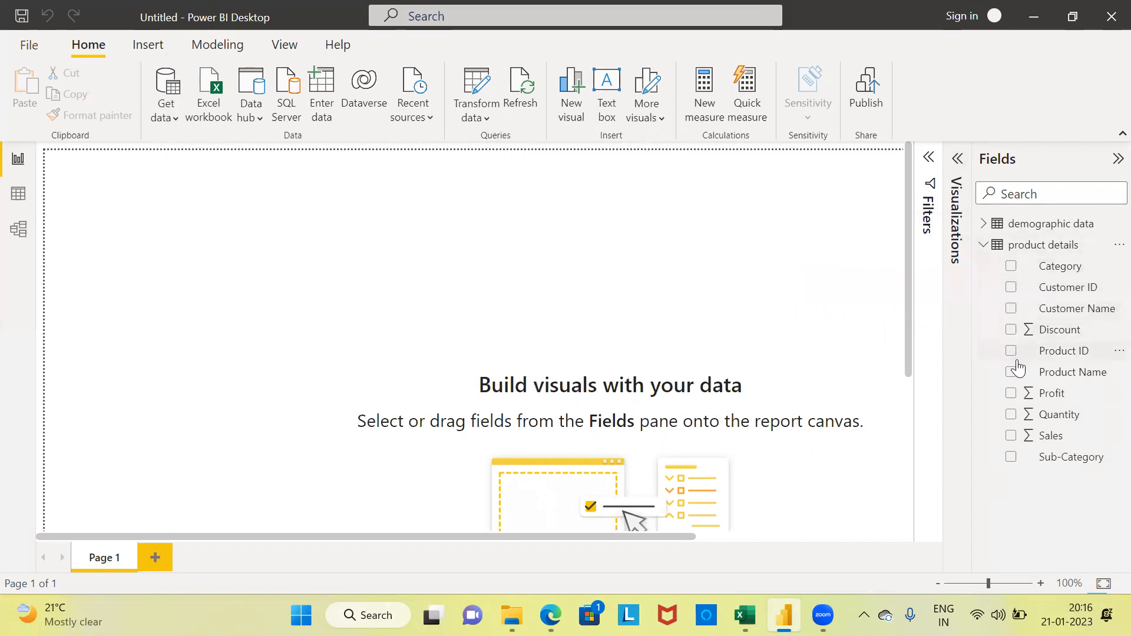
left_click(983, 251)
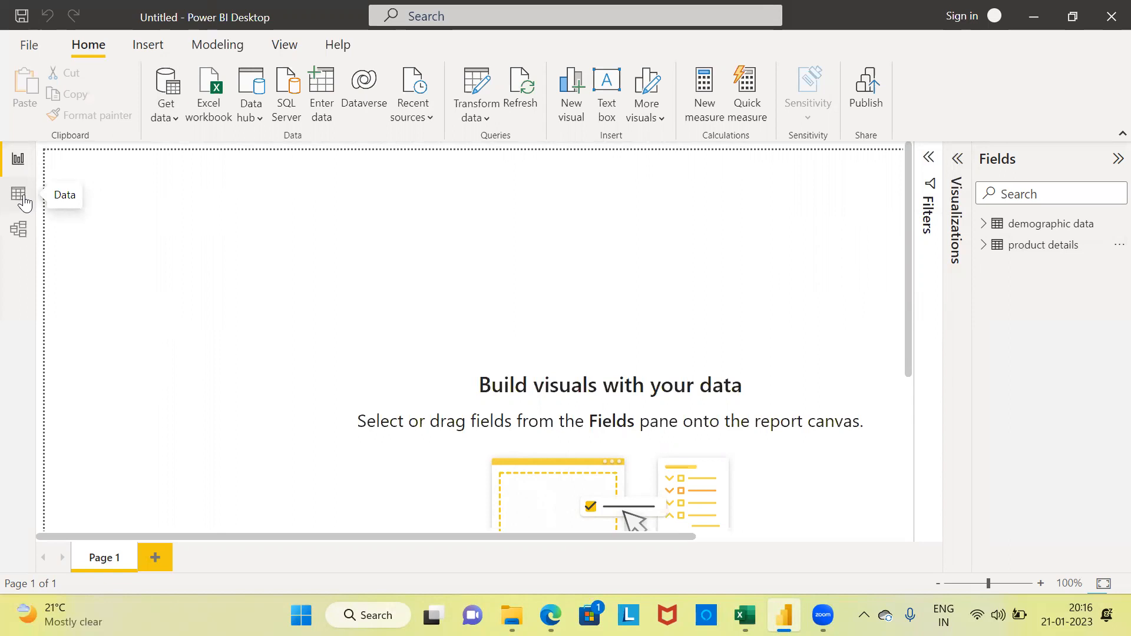
left_click(24, 200)
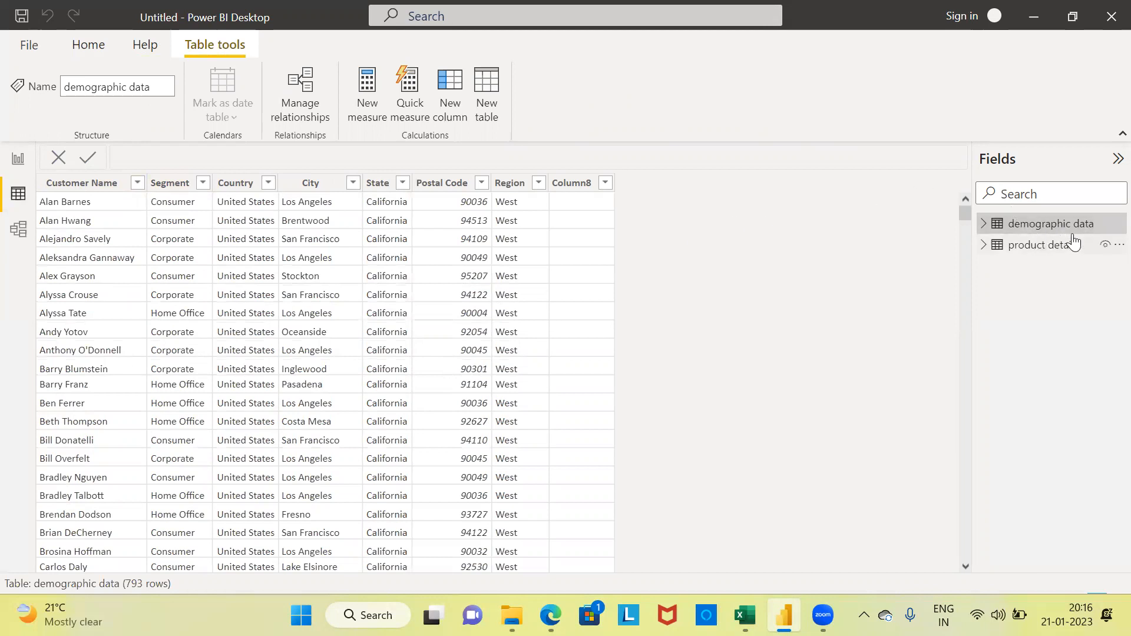
left_click(1040, 251)
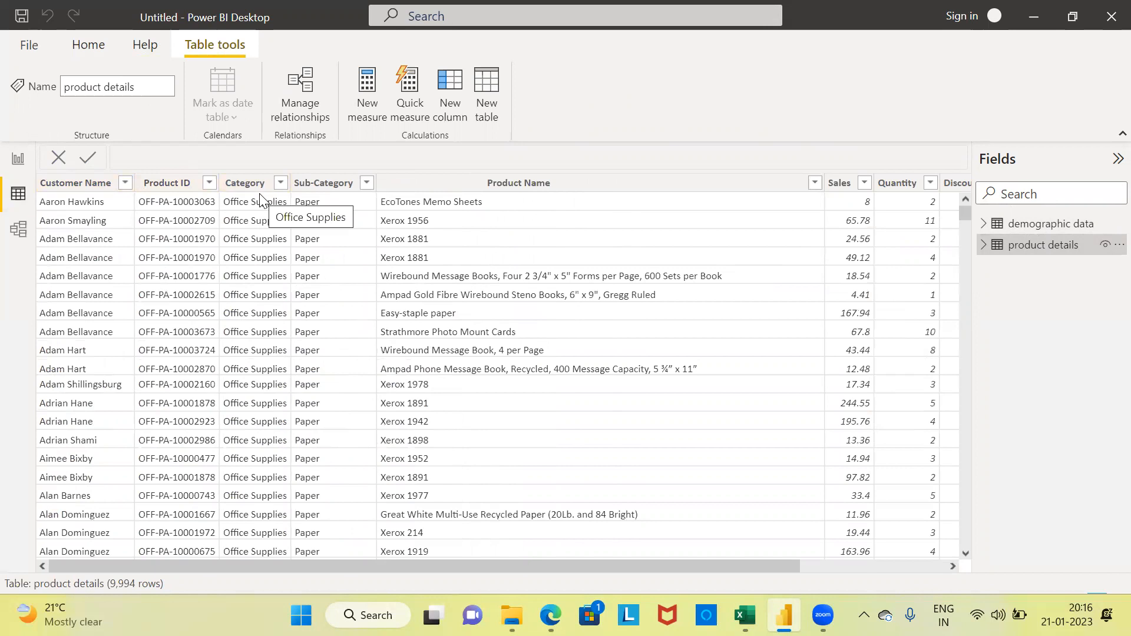
Step: Show the relationship diagram in Model view with the properties collapsed, and place the product details table closer to demographic data
left_click(18, 241)
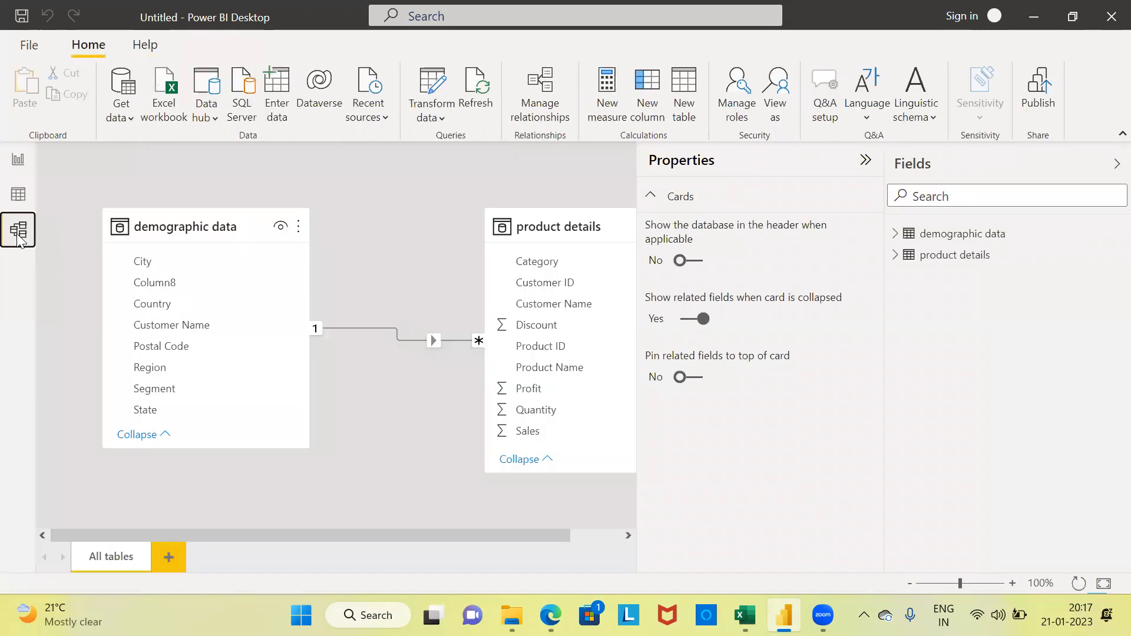
left_click(866, 162)
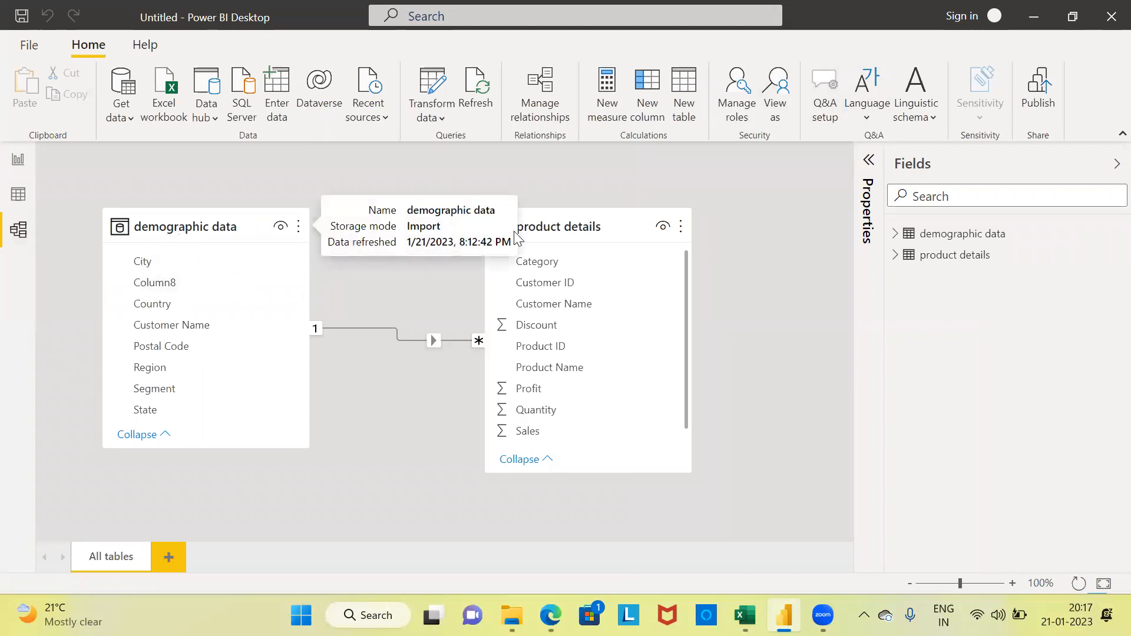
left_click_drag(553, 232, 456, 232)
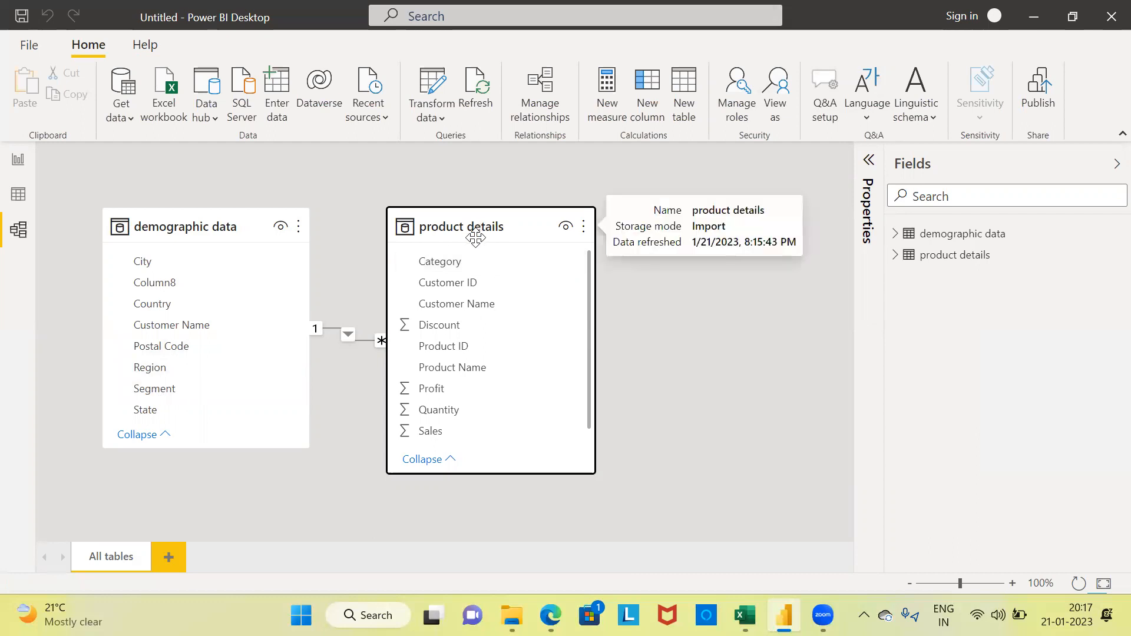
left_click_drag(466, 224, 495, 223)
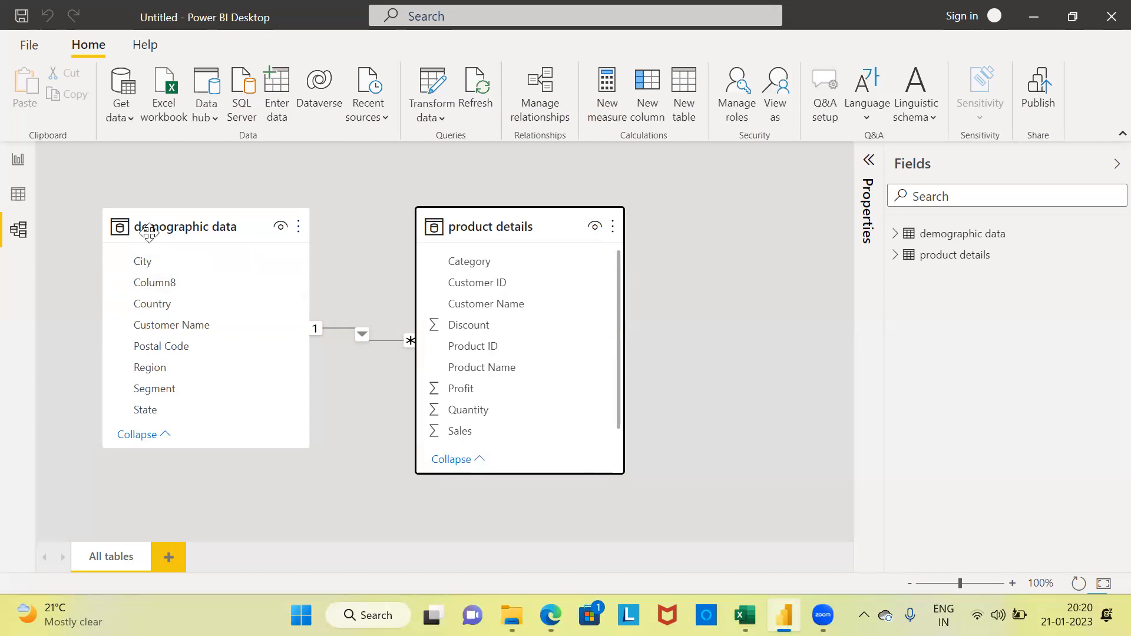
Step: Return to Report view, expand the demographic data and product details tables to review their fields, and collapse them
left_click(18, 161)
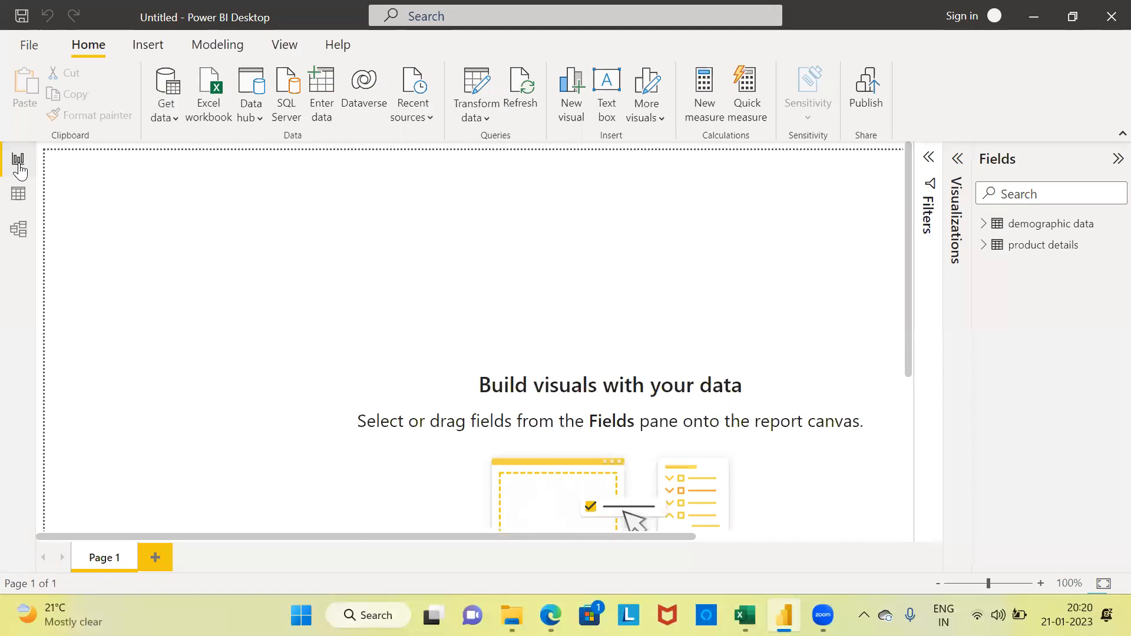
left_click(984, 225)
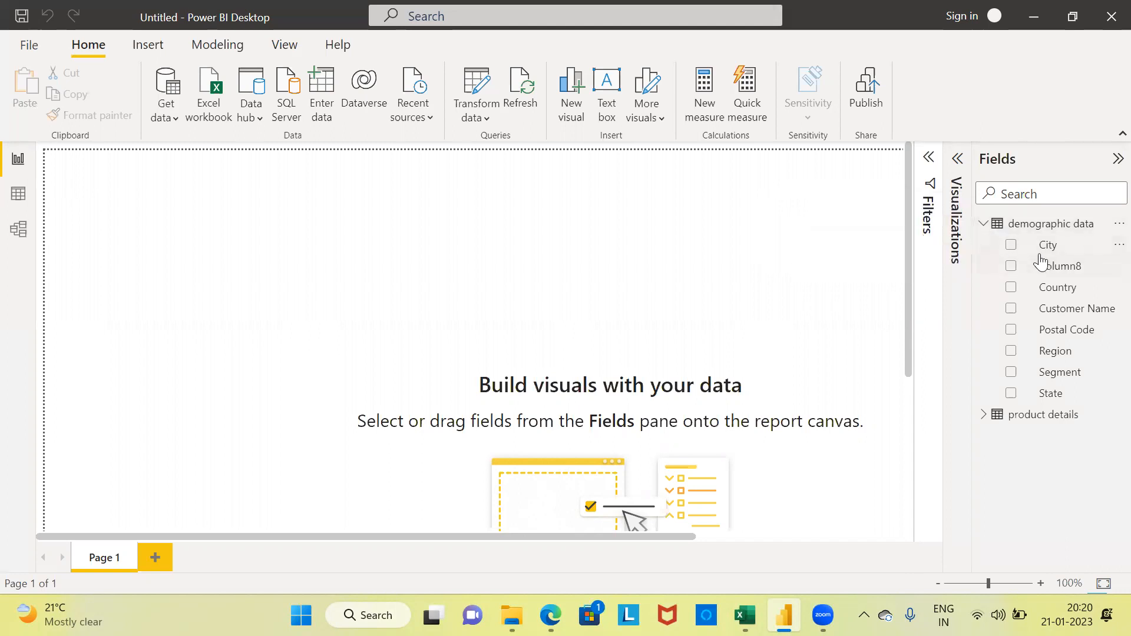
left_click(982, 415)
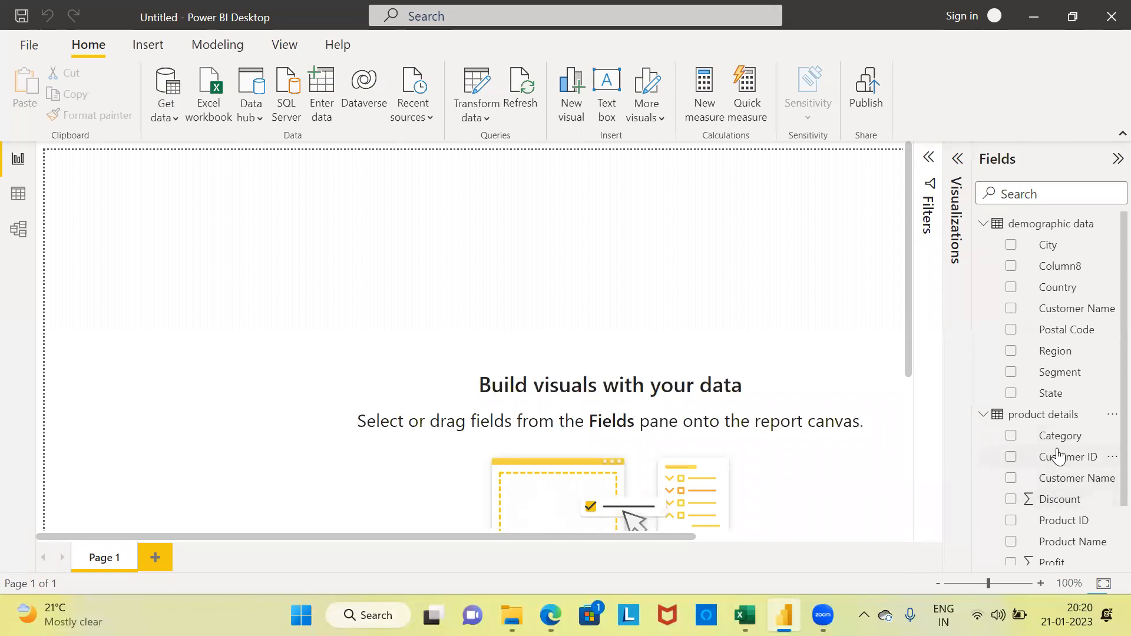
left_click(984, 416)
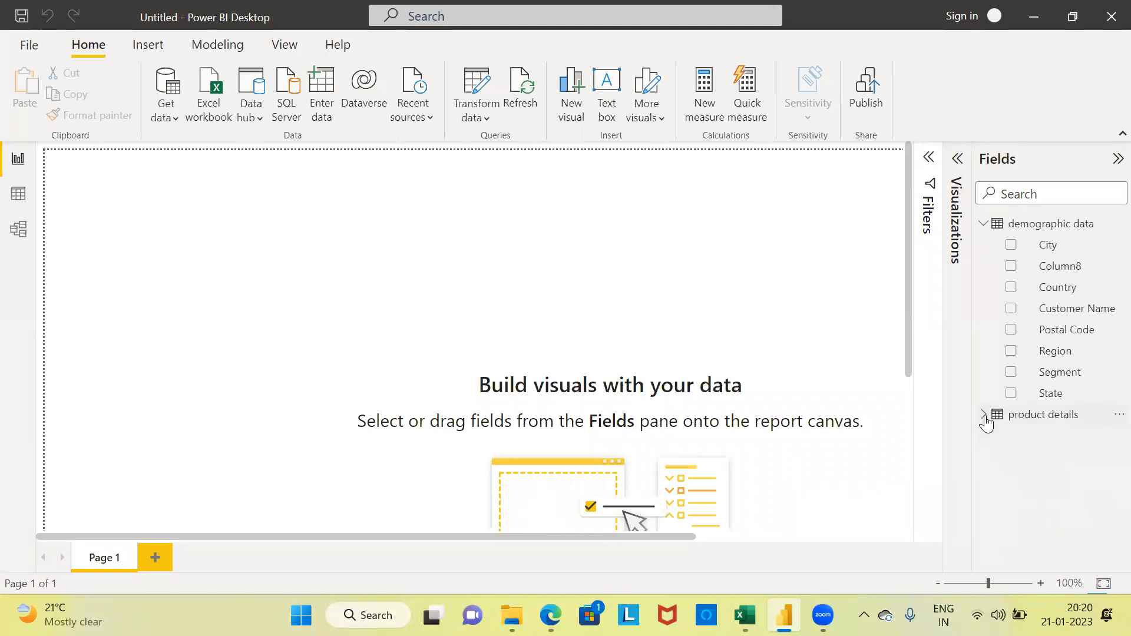
left_click(983, 224)
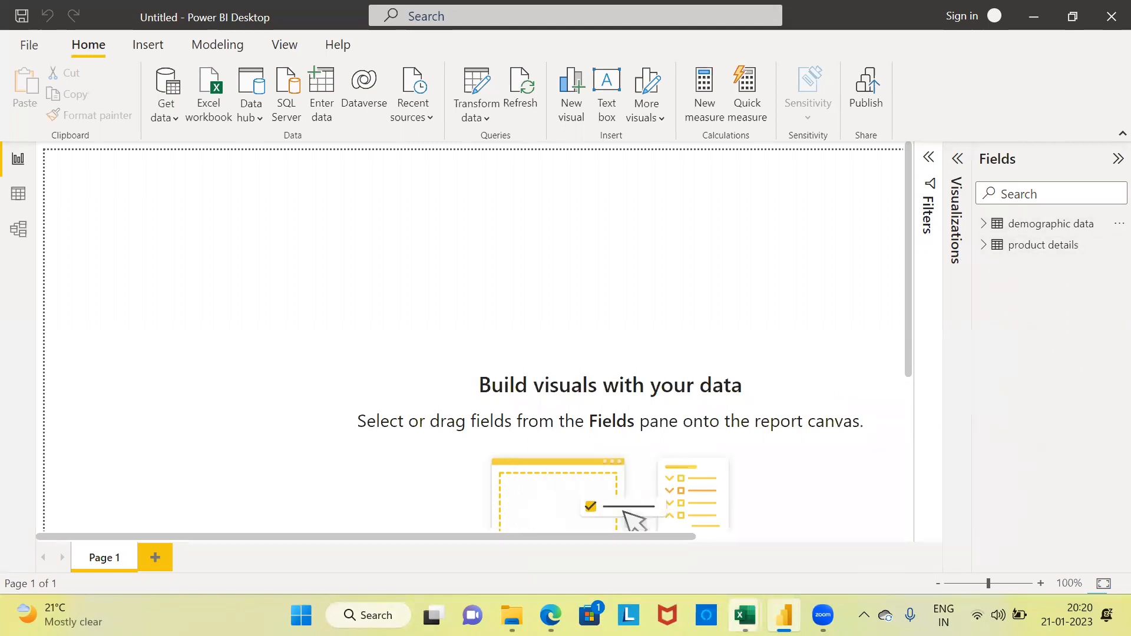
Step: Switch to the order details1 workbook in Excel and examine its Name and No of Orders columns, including the first three customer rows
left_click(745, 615)
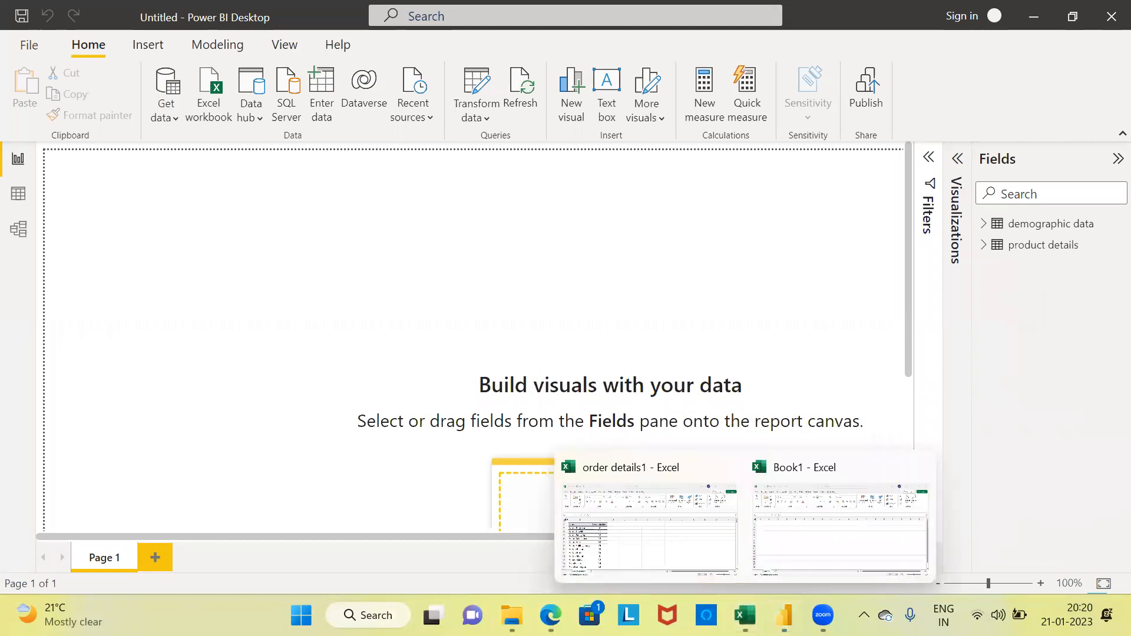
left_click(647, 526)
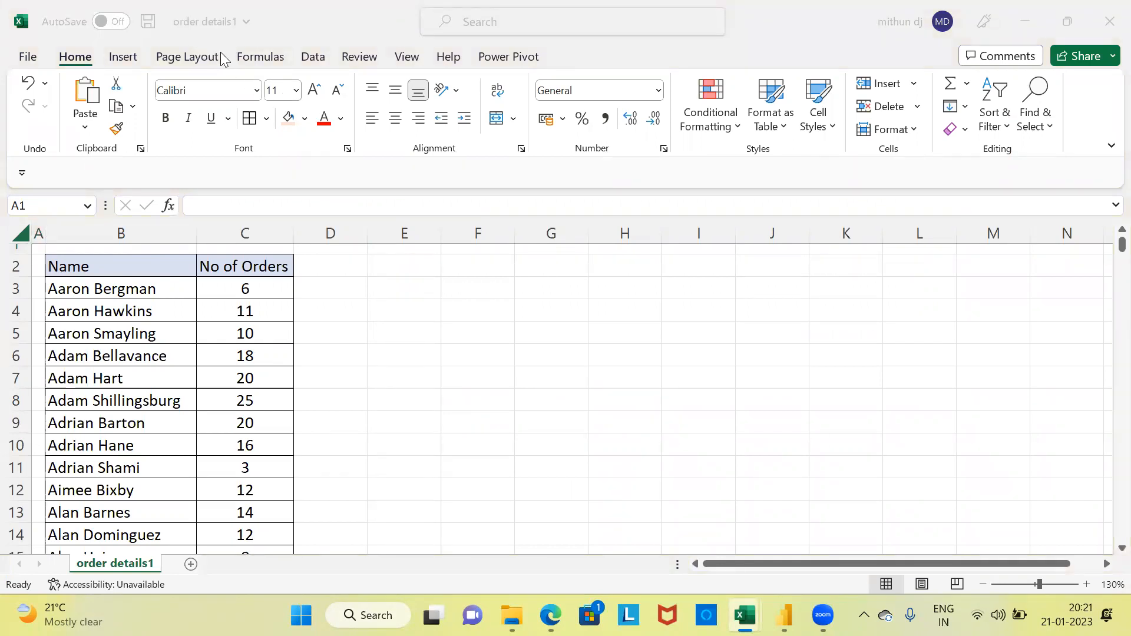
left_click(90, 267)
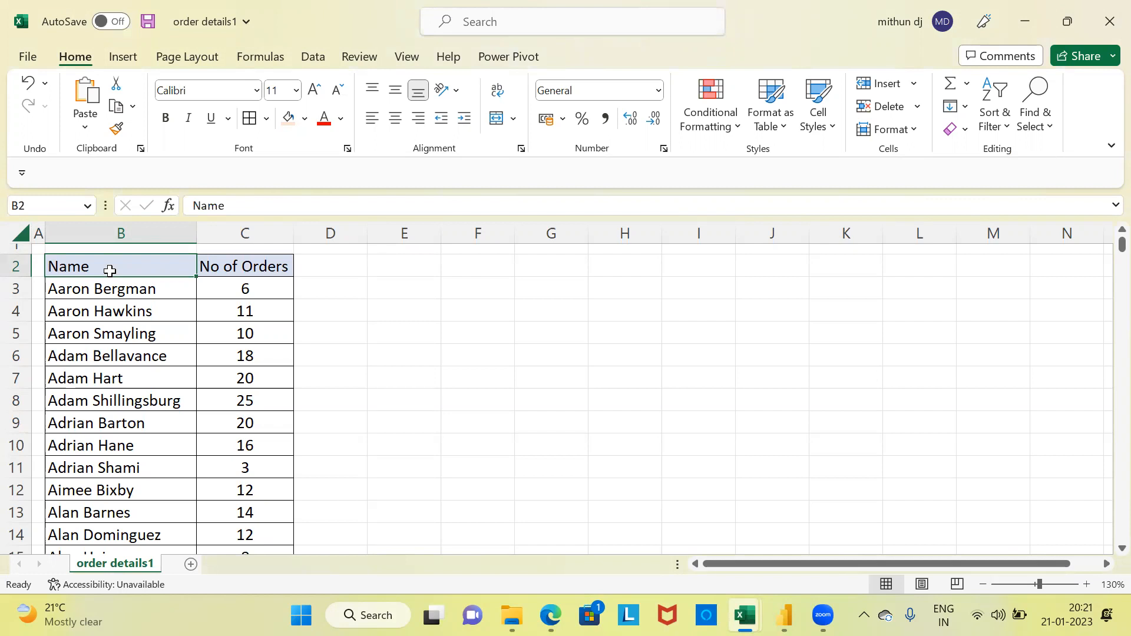
left_click(102, 233)
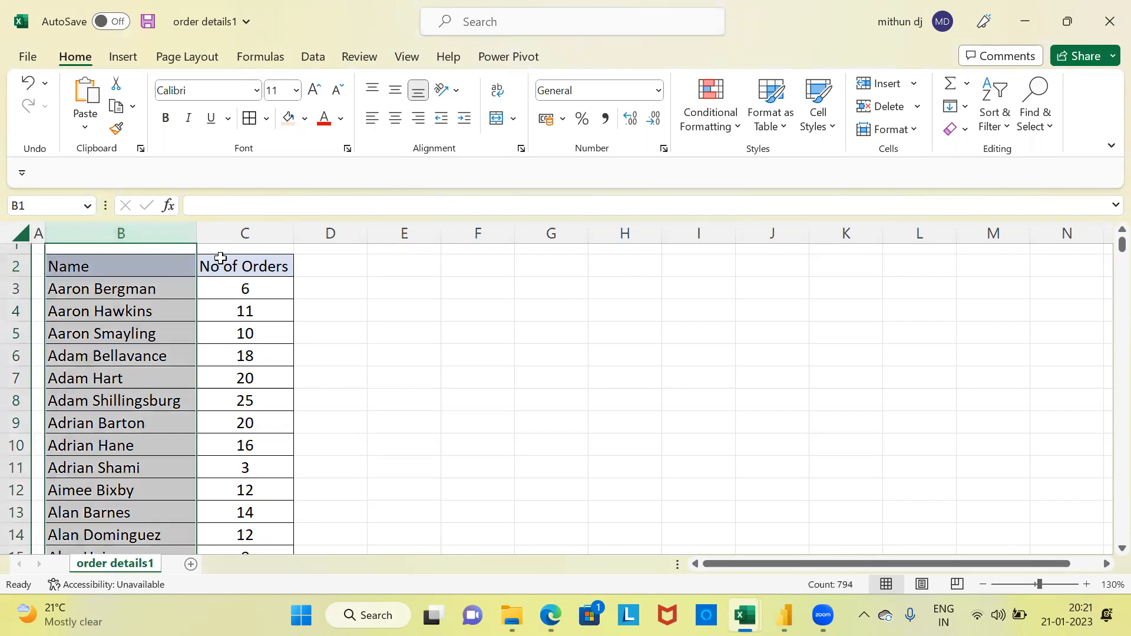
left_click(227, 260)
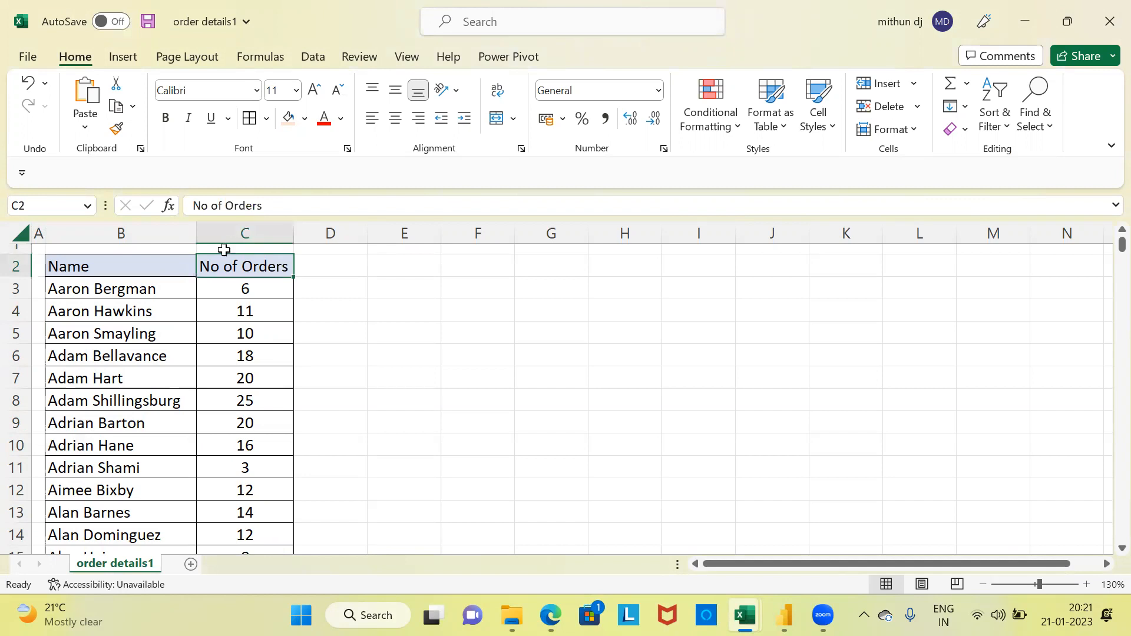
left_click(119, 290)
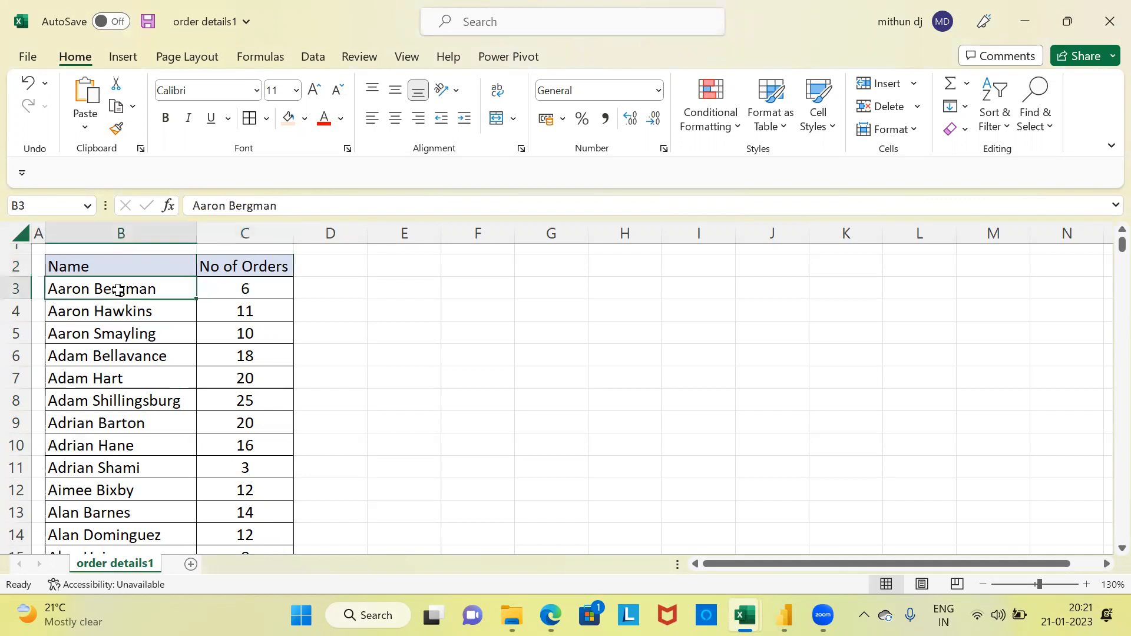
left_click(234, 287)
left_click(147, 312)
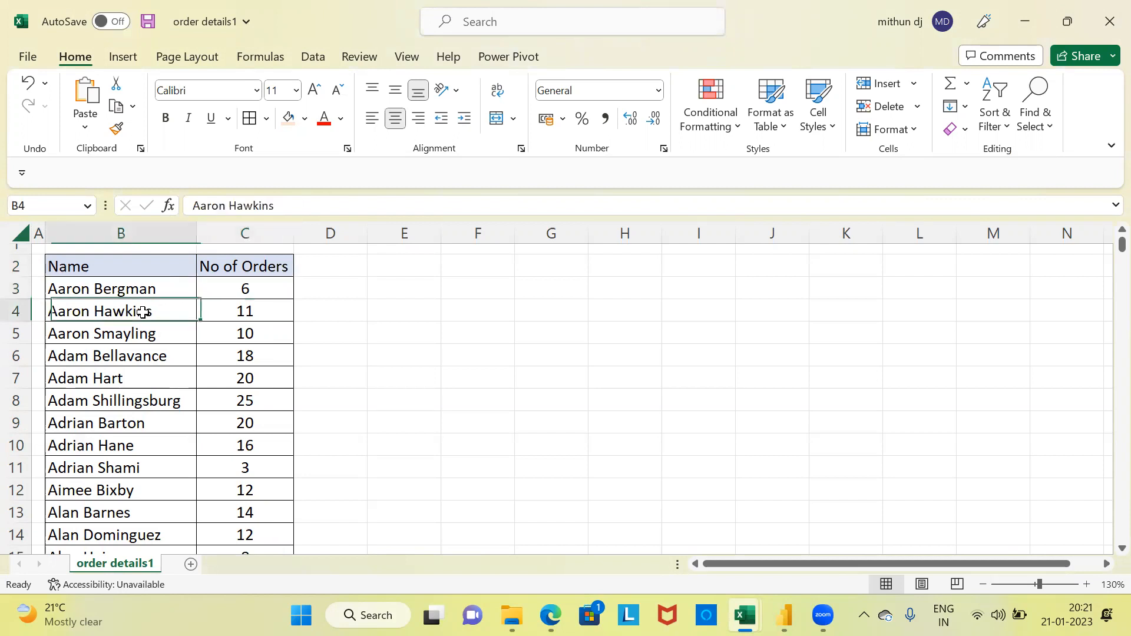
left_click(255, 309)
left_click(127, 334)
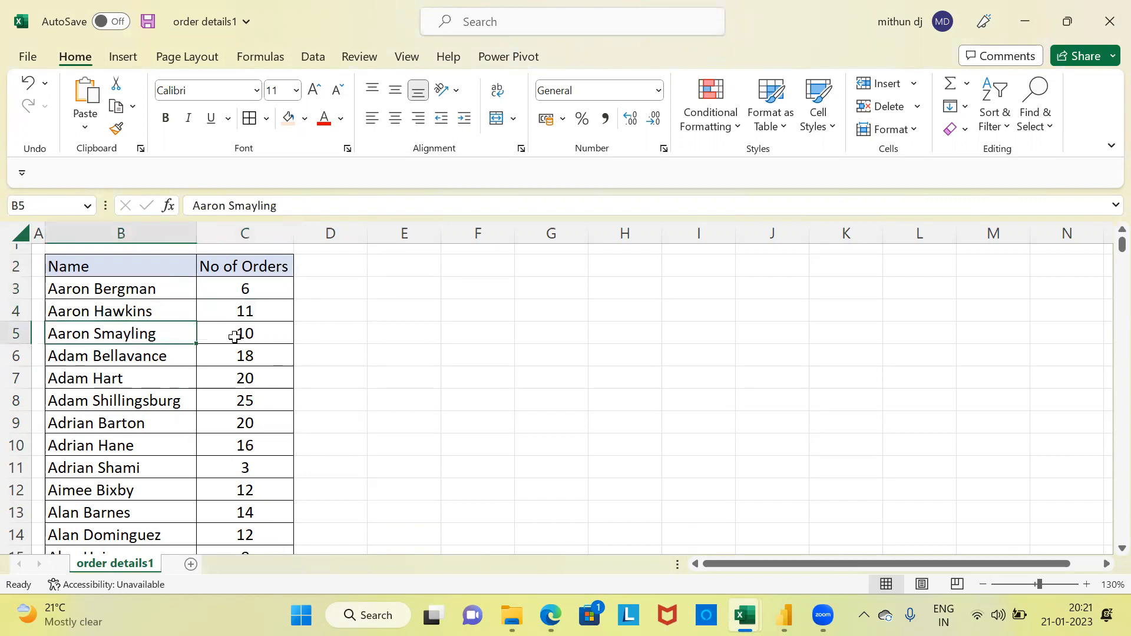
left_click(255, 334)
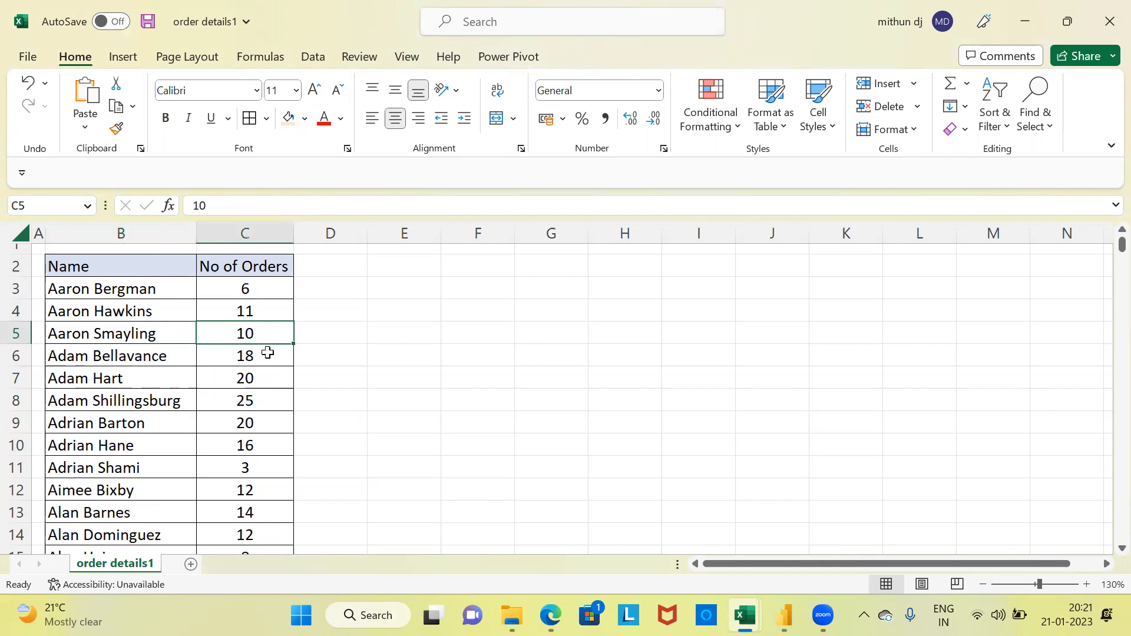
Step: Select the full list of customer names in order details1 down to its last row, and return to cell A1
left_click(170, 289)
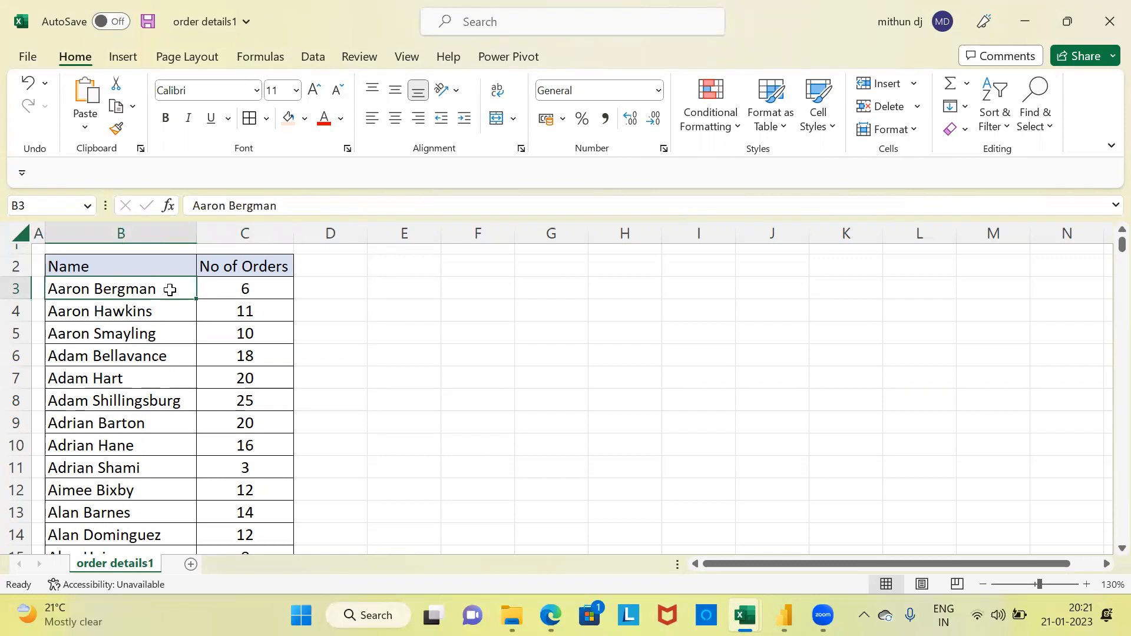
key("ctrl+shift+Down")
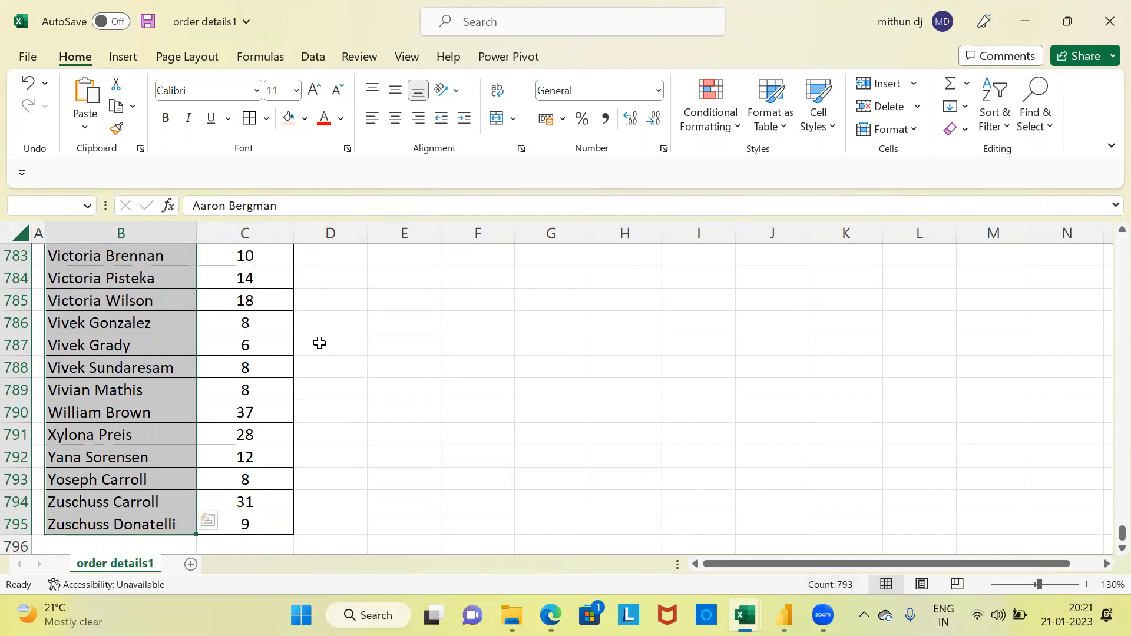
key("Up")
key("Up")
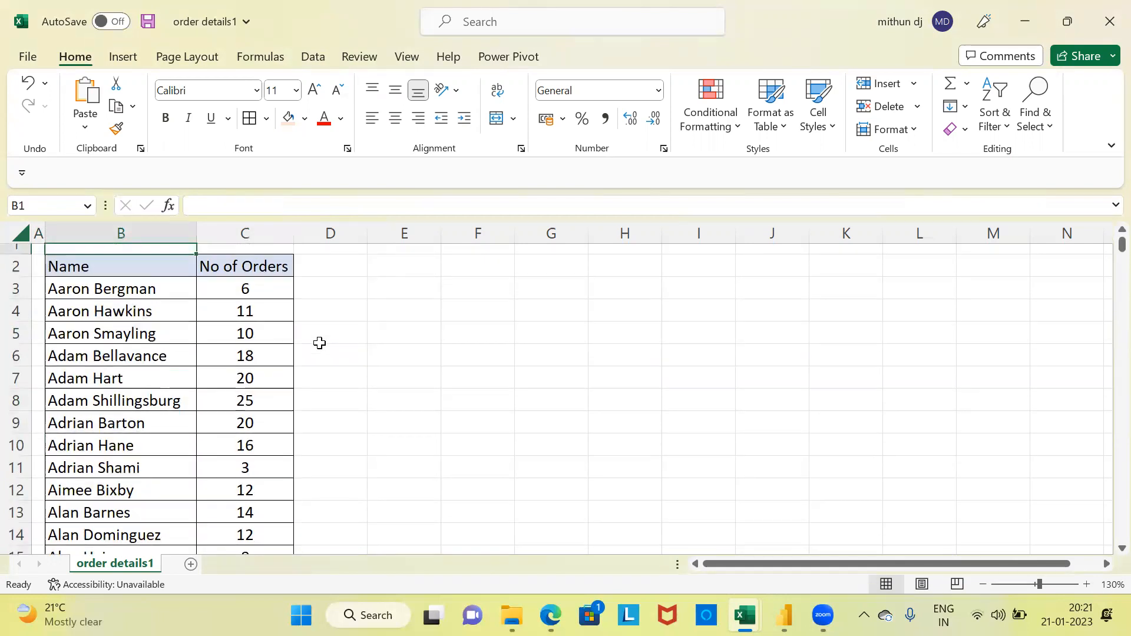
key("Left")
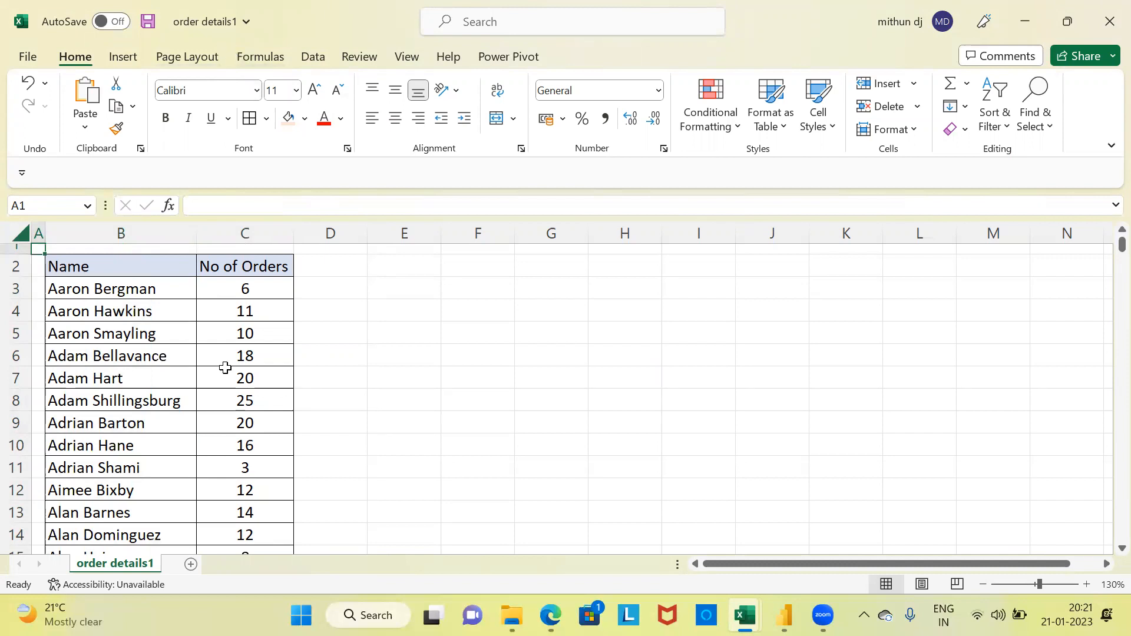
Step: Close the order details1 workbook without saving its changes and show the files in the merge1 folder
left_click(1107, 24)
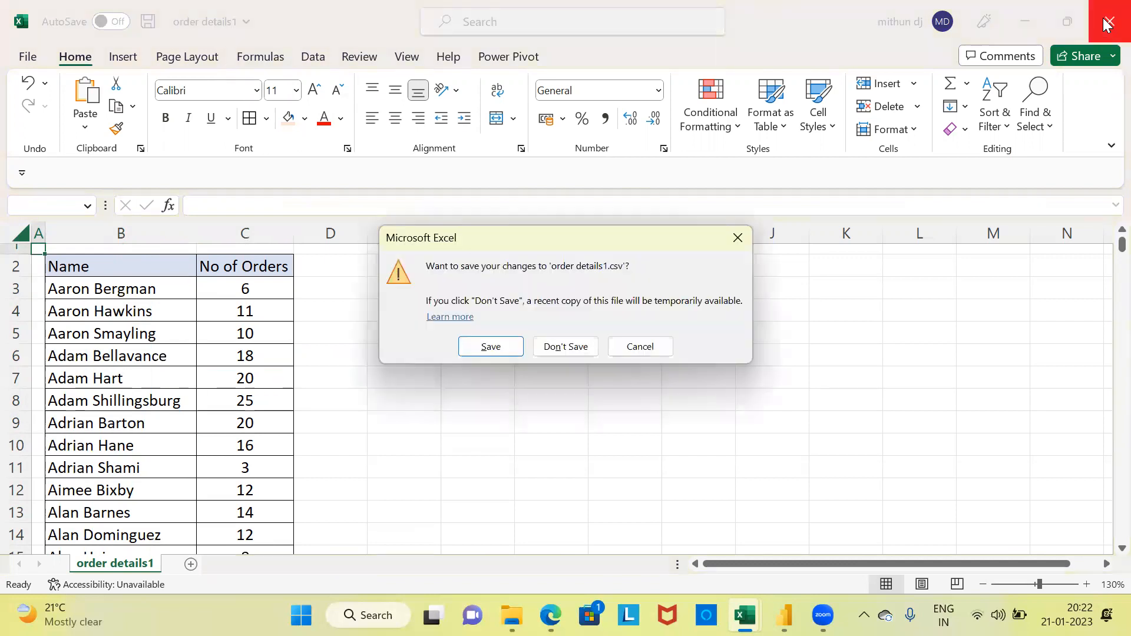
left_click(564, 347)
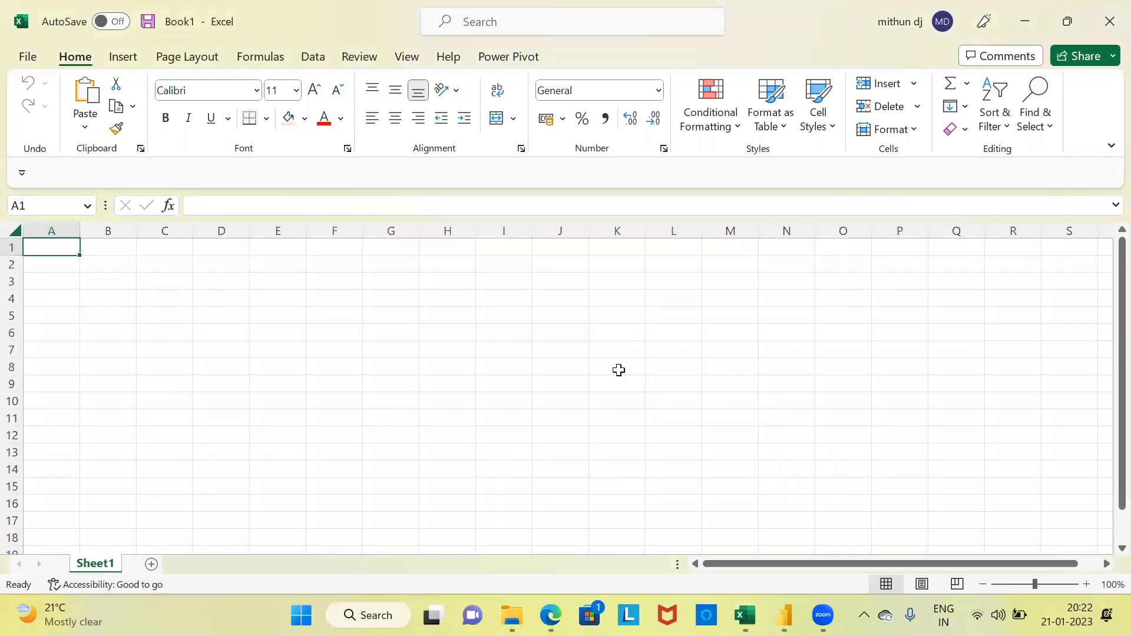
mouse_move(512, 615)
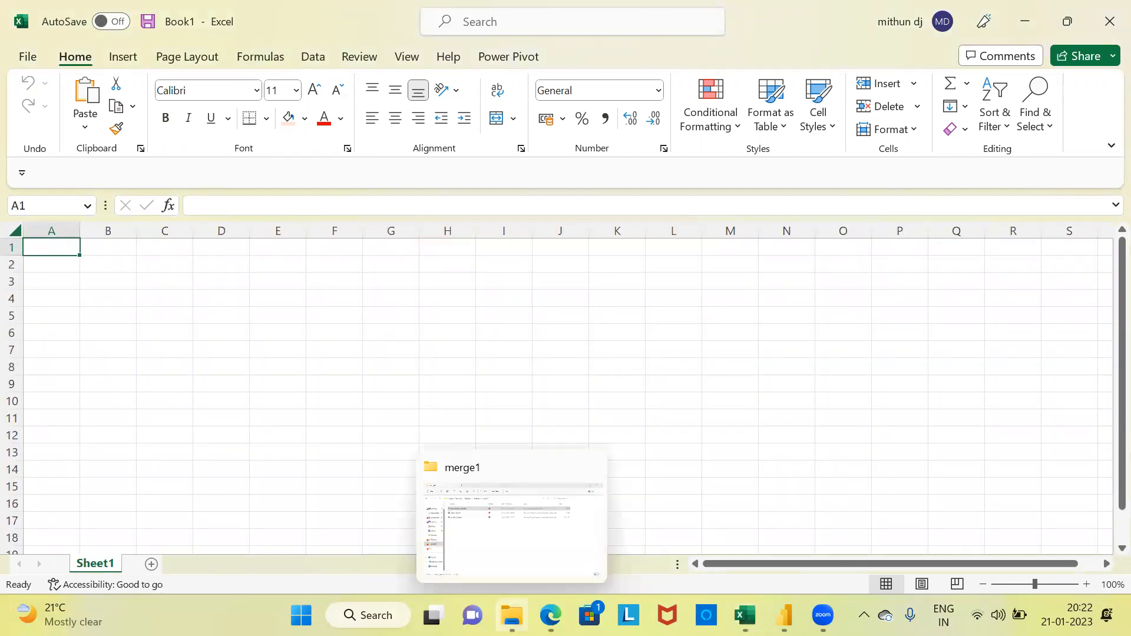
left_click(517, 568)
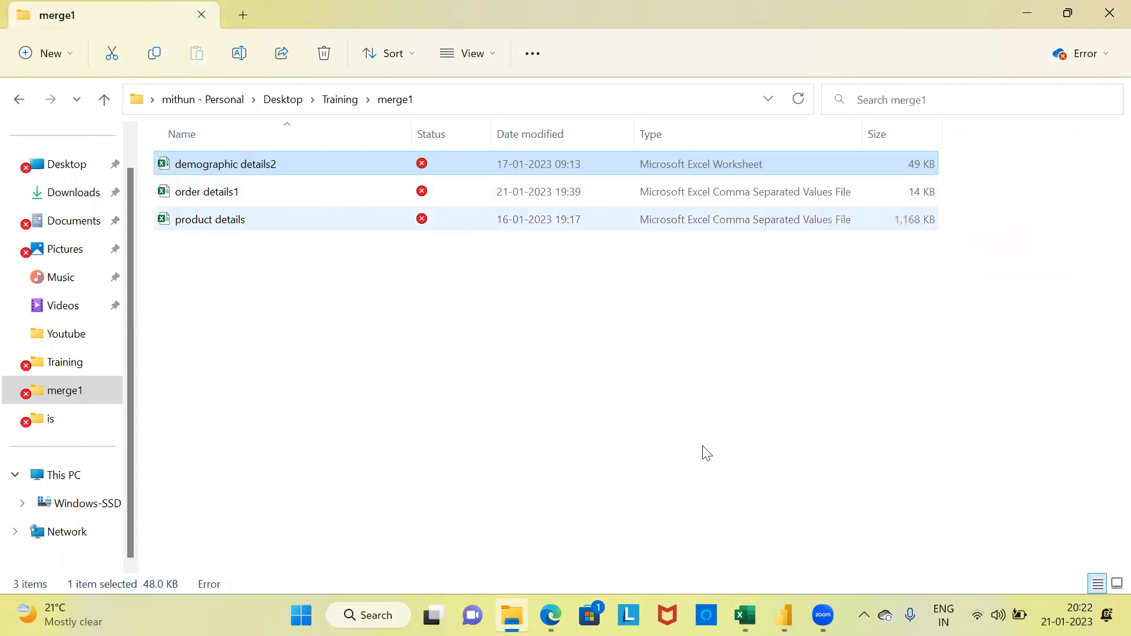
Step: Switch to Power BI Desktop and load the order details1 CSV file from the merge1 folder directly, without transforming it
mouse_move(784, 616)
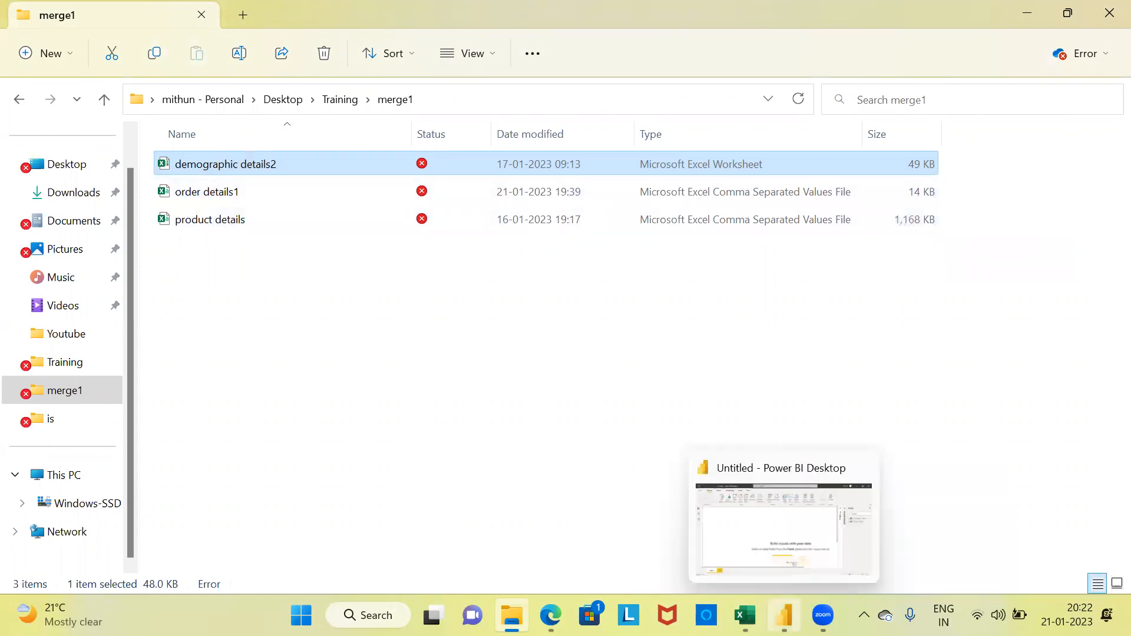
left_click(770, 538)
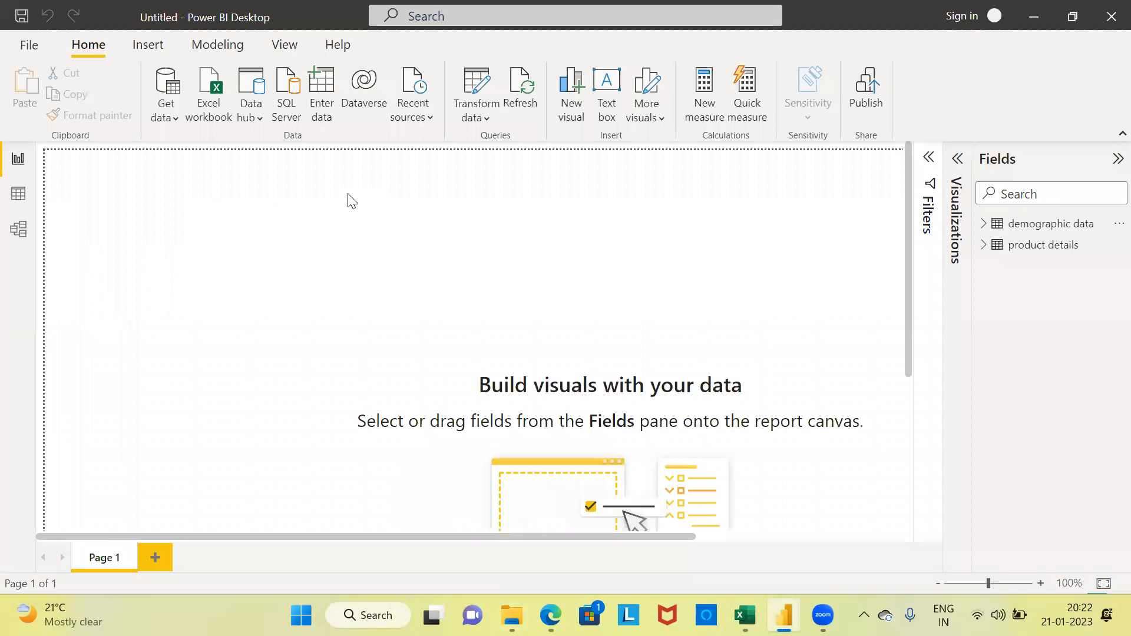
left_click(176, 120)
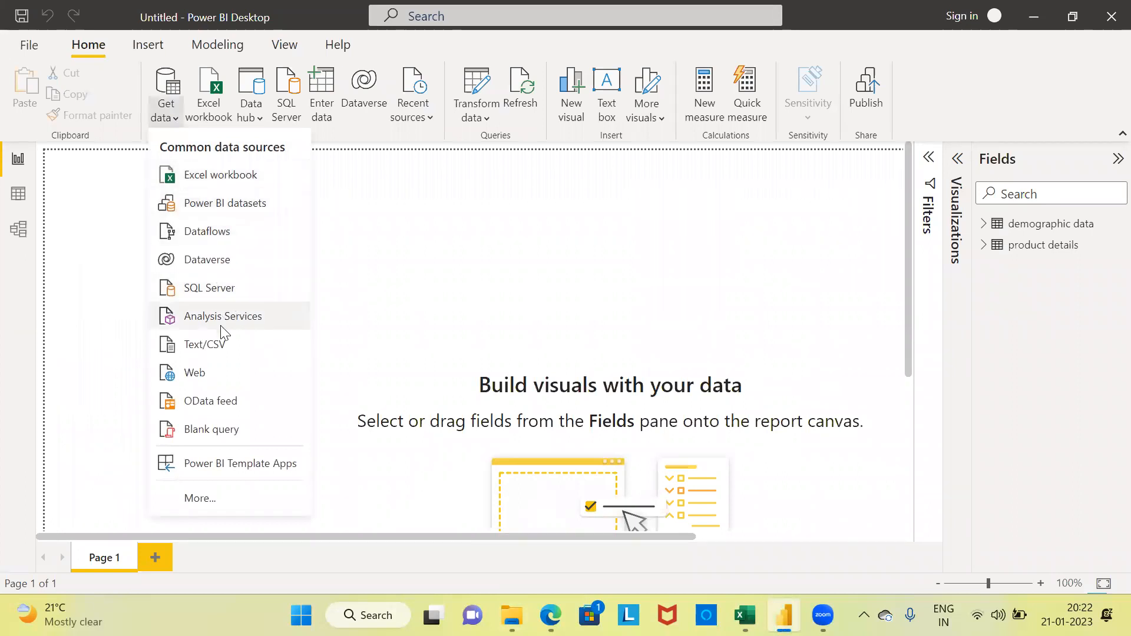
left_click(250, 355)
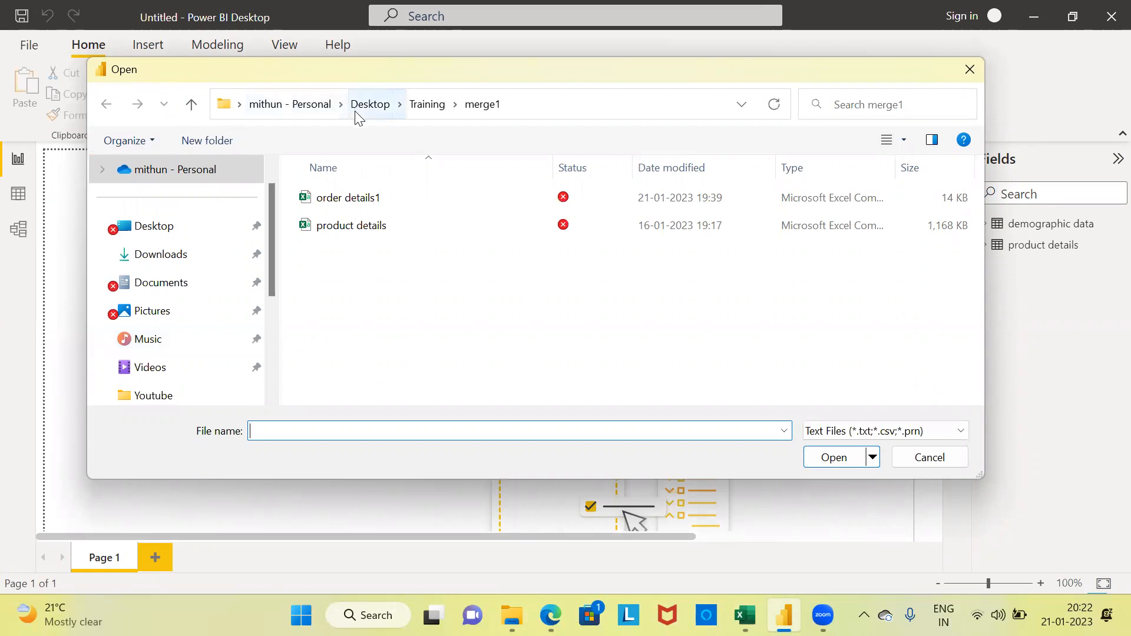
left_click(359, 199)
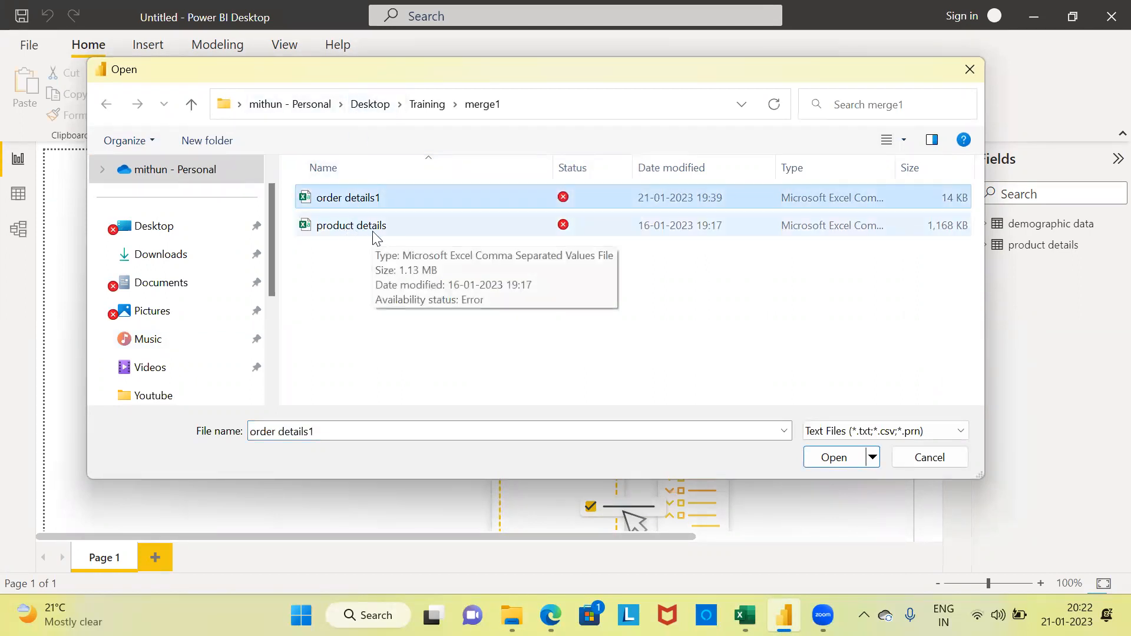
left_click(344, 230)
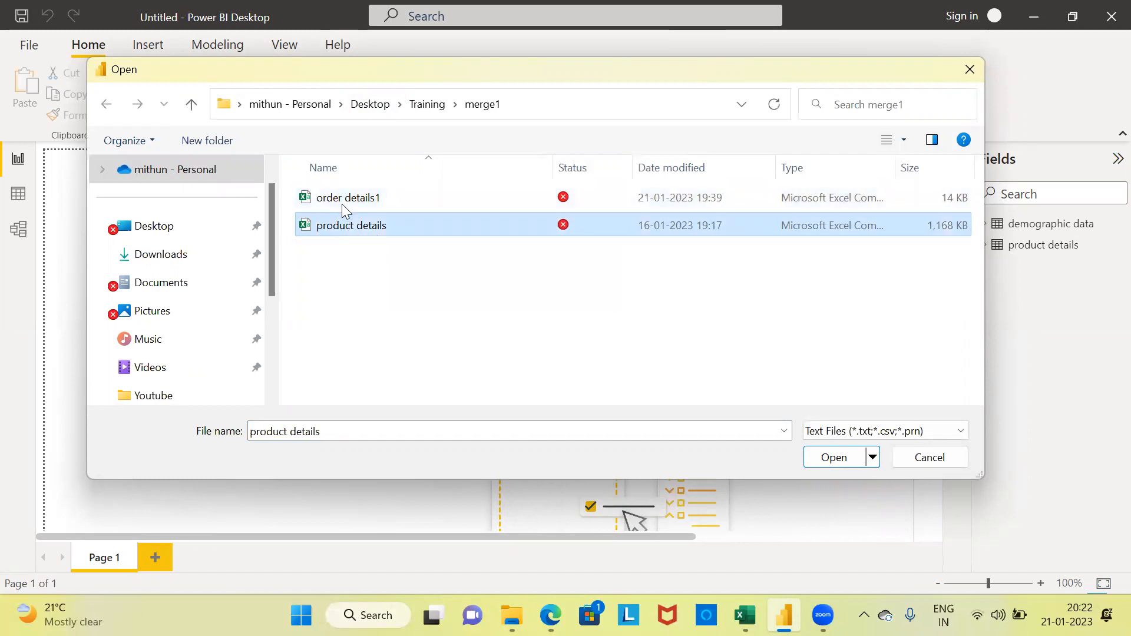
left_click(345, 204)
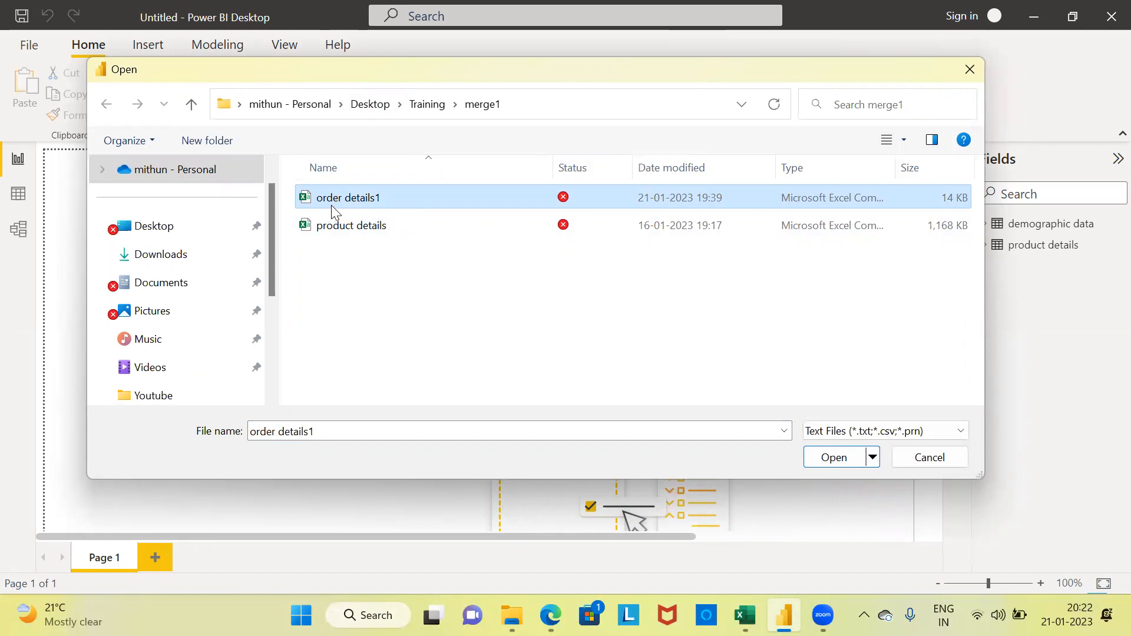
left_click(834, 457)
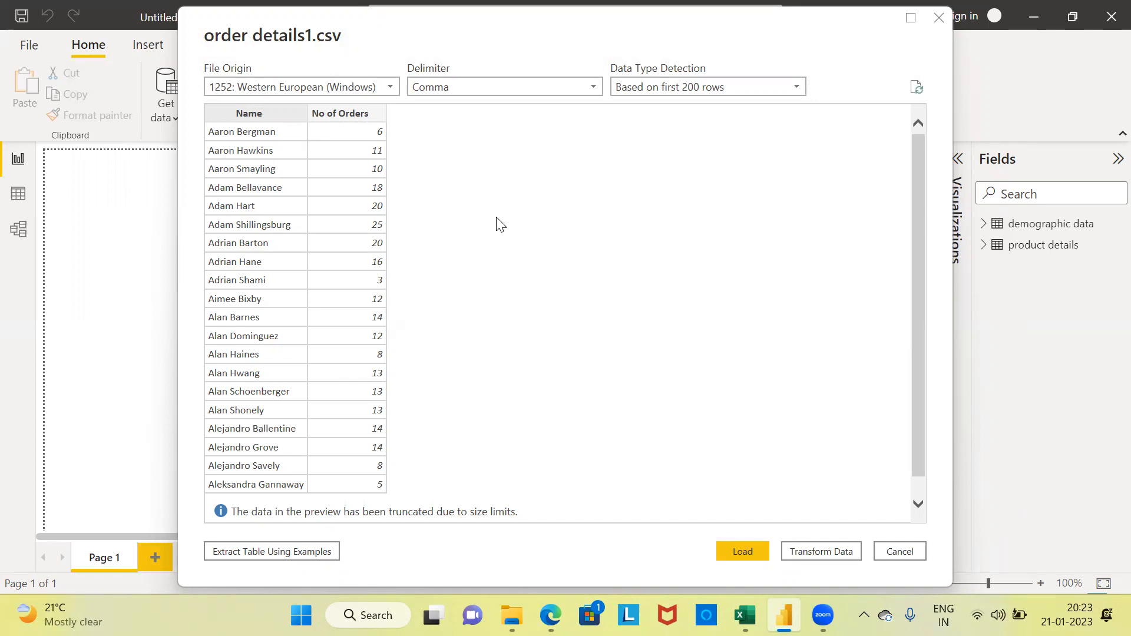
left_click(751, 553)
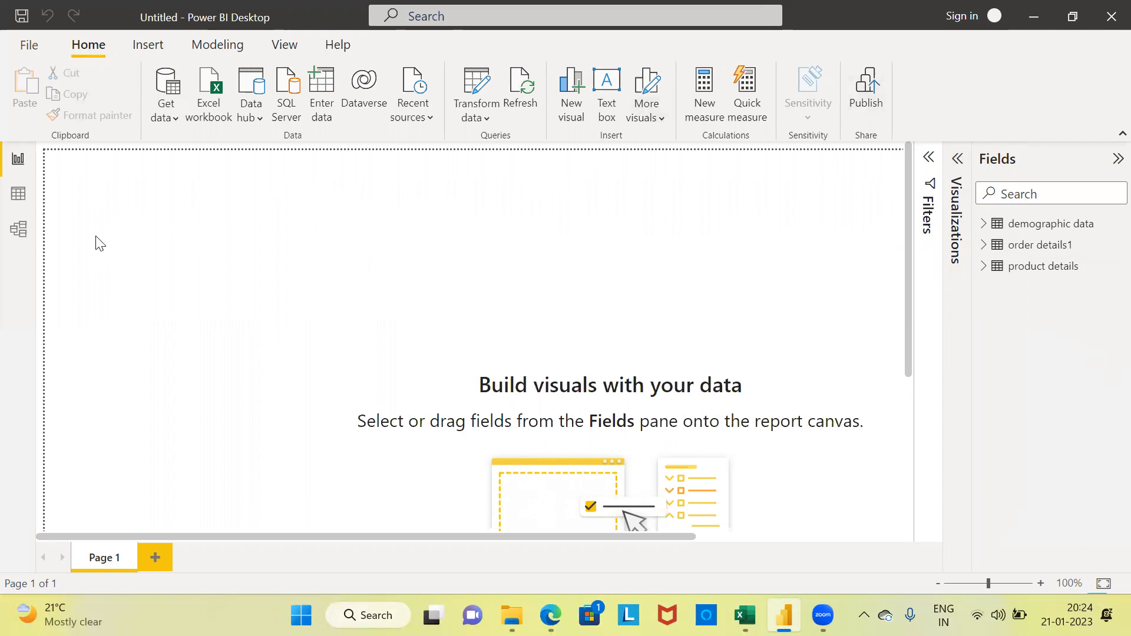
Step: Show the relationship diagram in Model view with the fields list collapsed, and place the order details1 table closer to product details
left_click(24, 239)
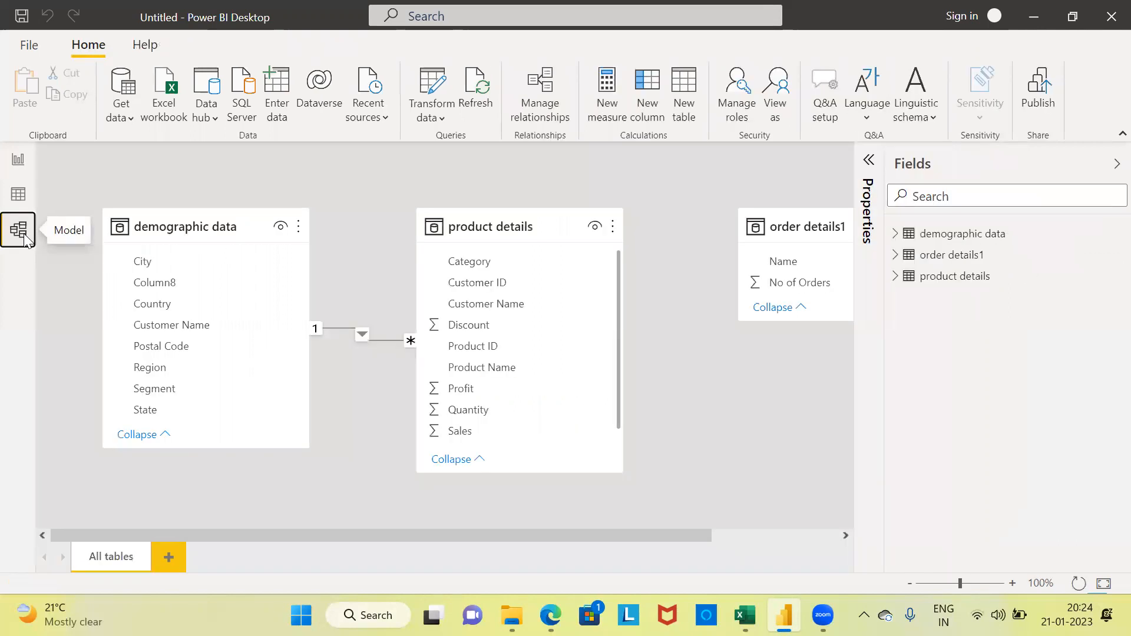
left_click(1109, 168)
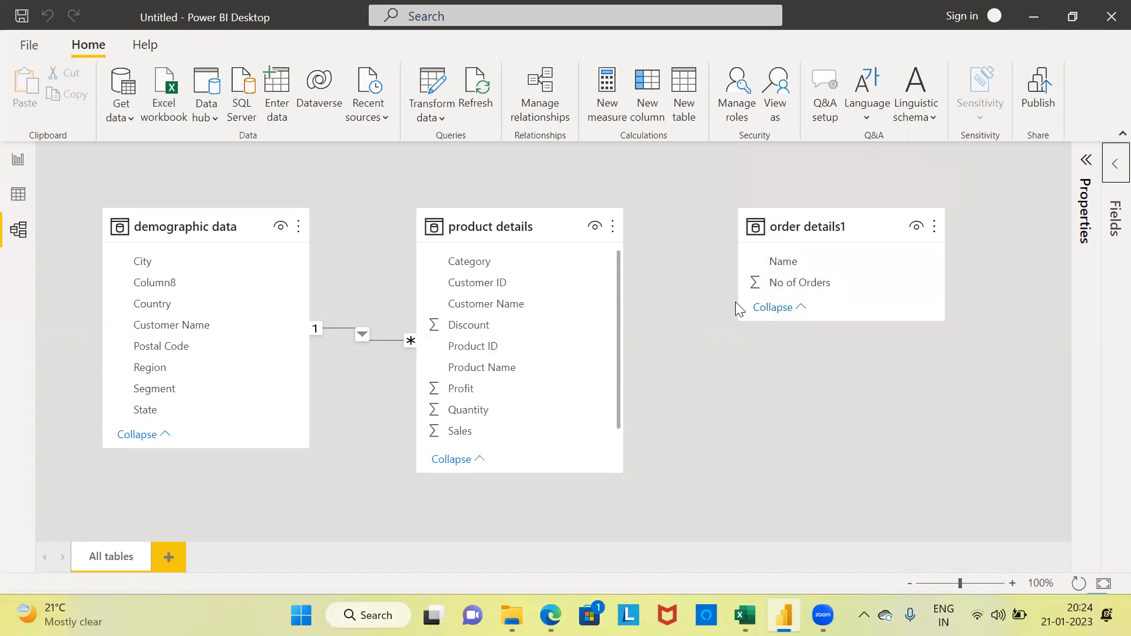
mouse_move(819, 225)
left_click_drag(804, 232, 751, 273)
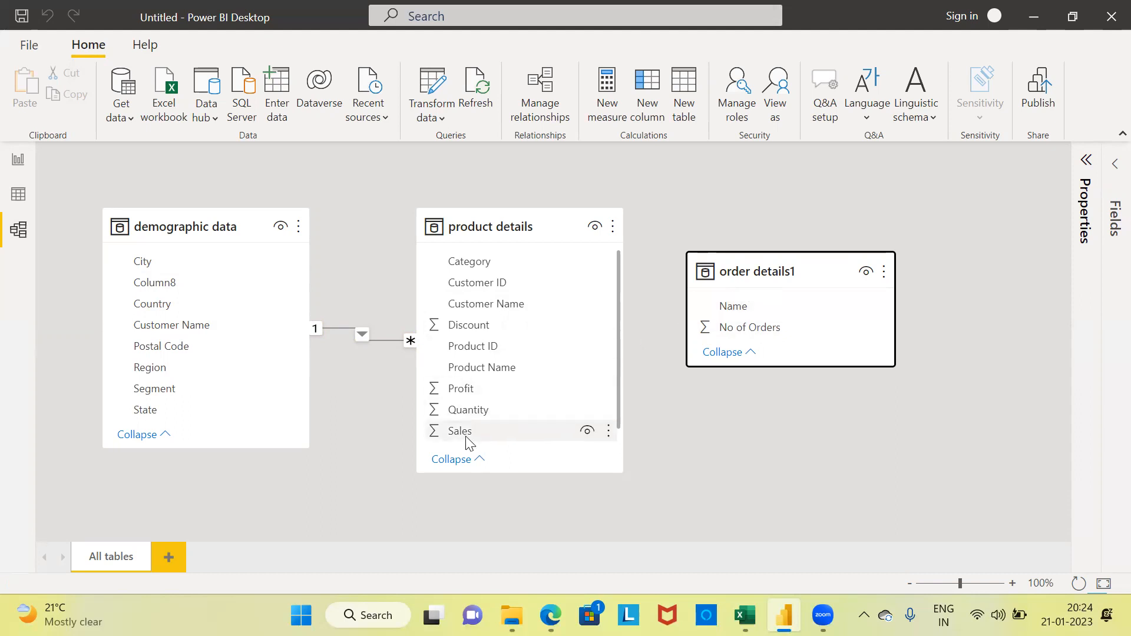
Step: Collapse the product details and demographic data tables in the diagram, and place order details1 directly below product details
left_click(467, 459)
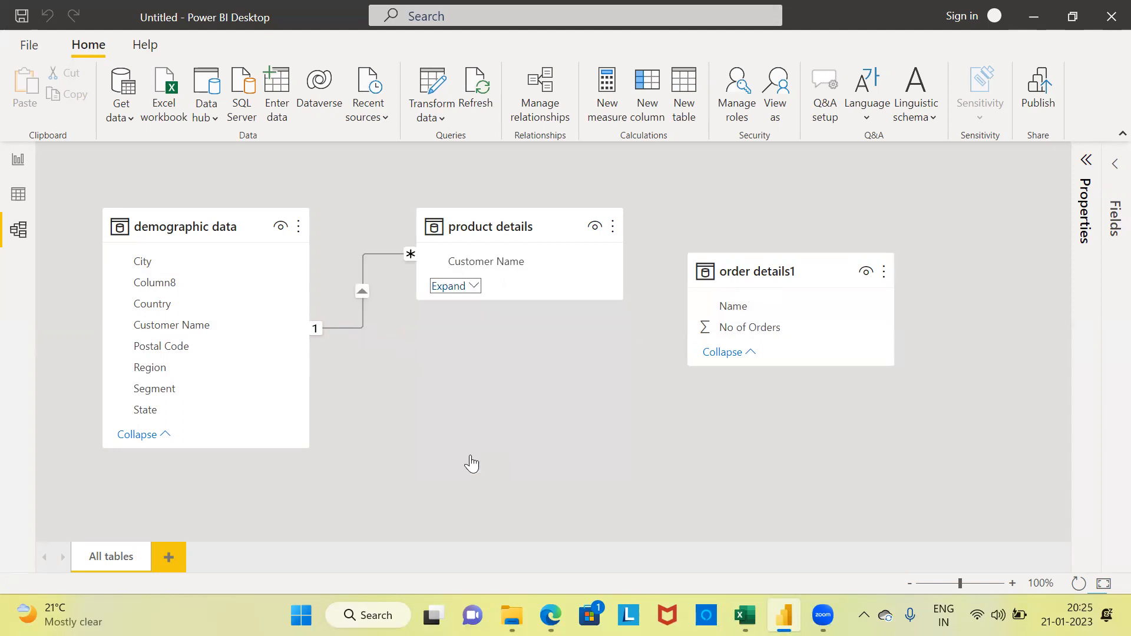
left_click(158, 439)
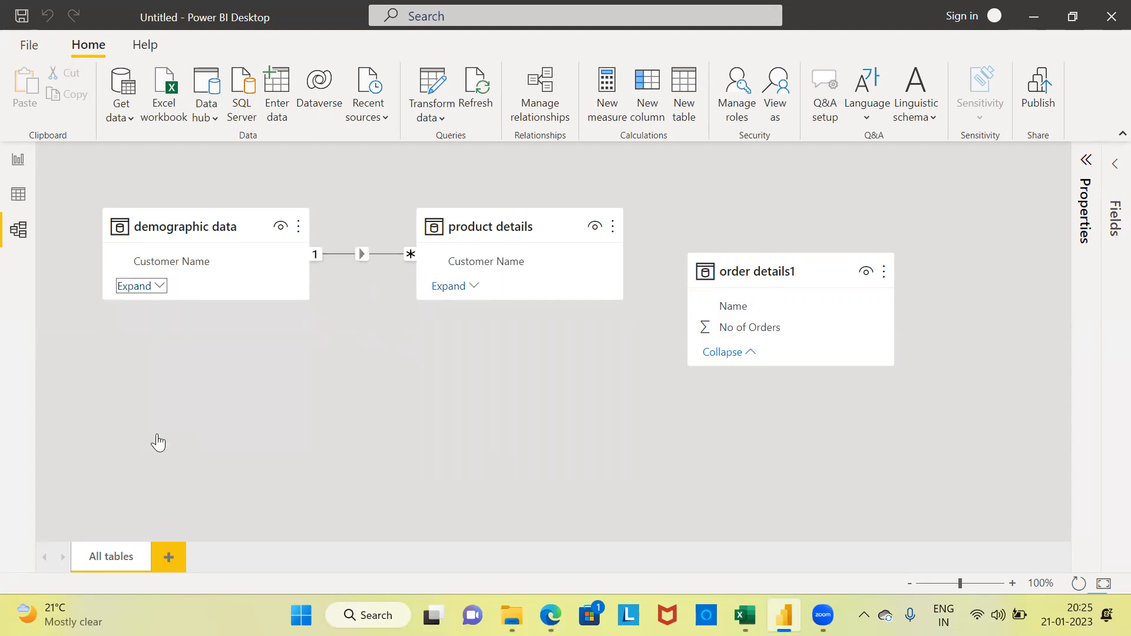
left_click_drag(783, 272, 533, 346)
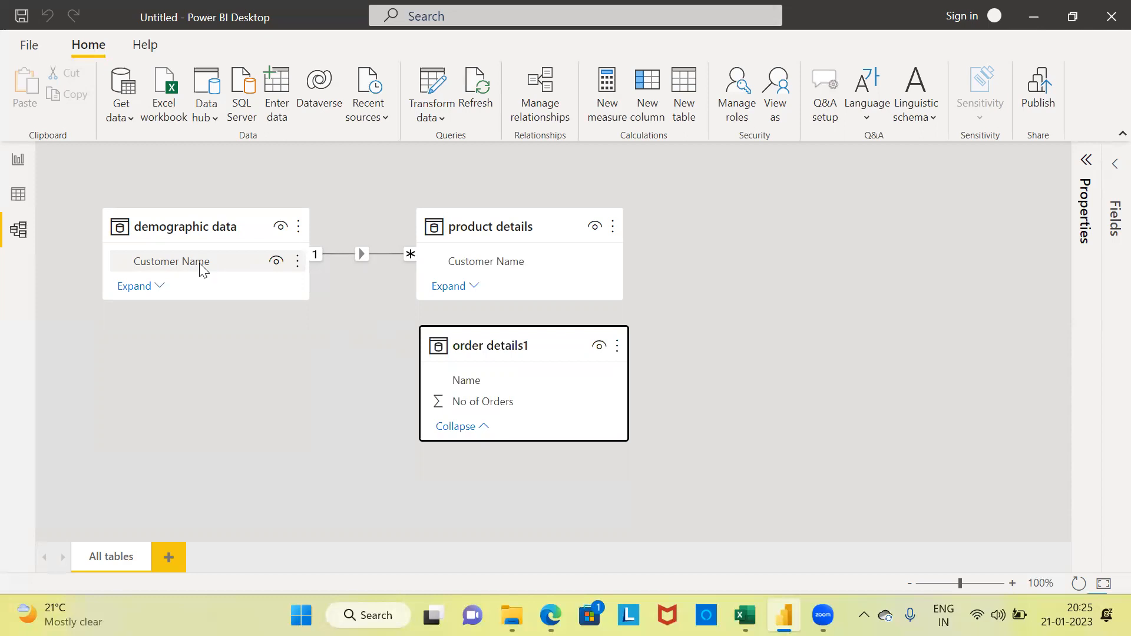
Step: Create a relationship from Customer Name in demographic data to Name in order details1
left_click_drag(211, 267, 517, 382)
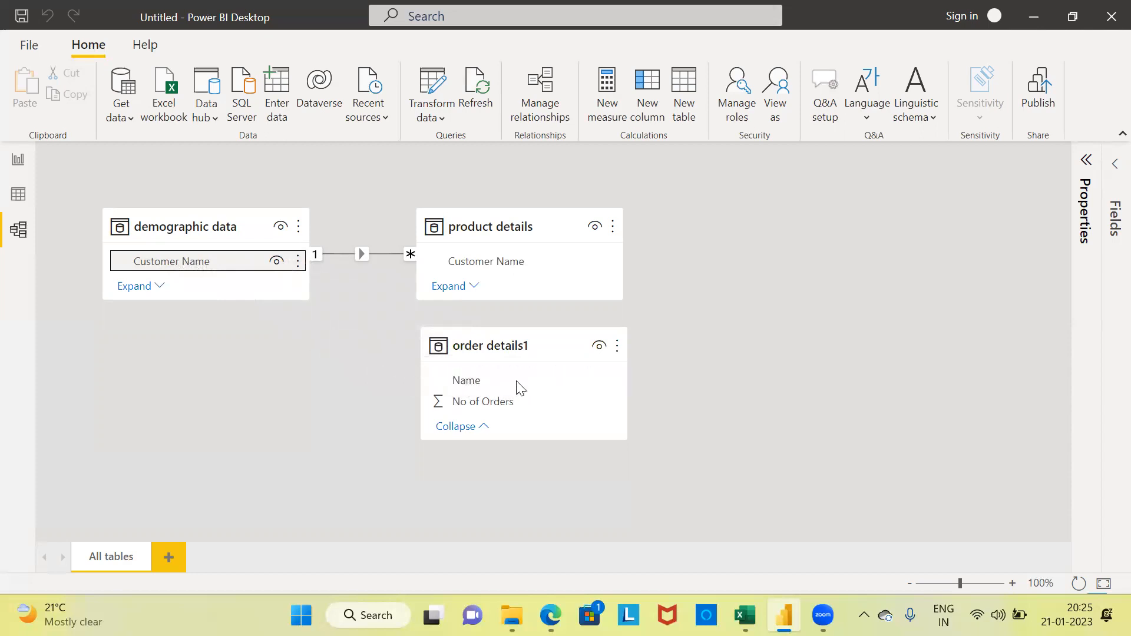
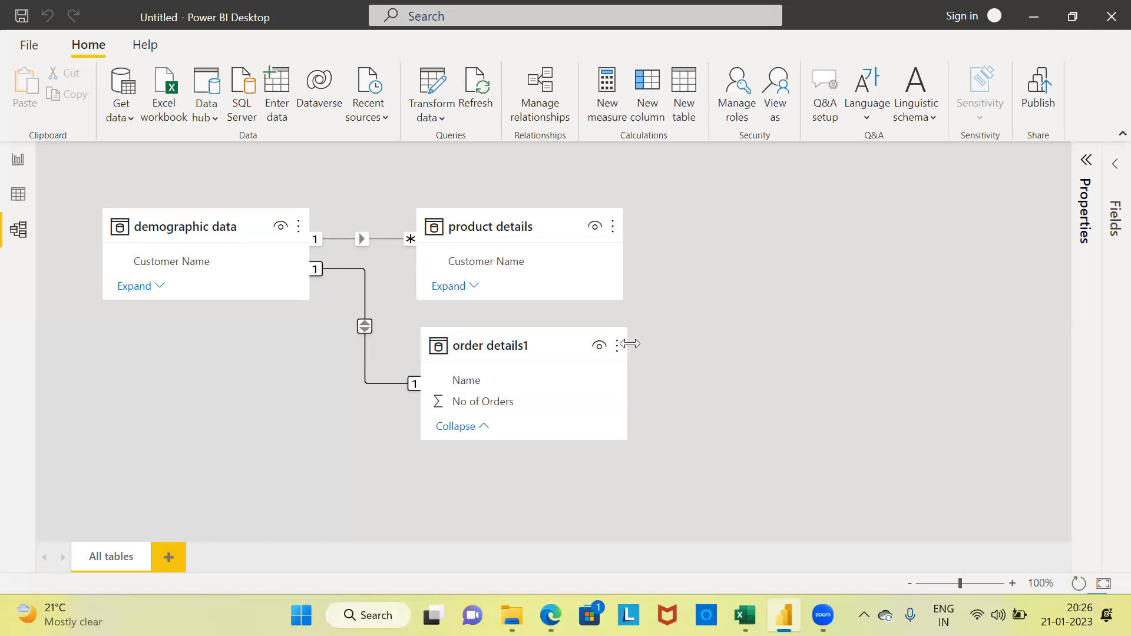
Step: Add a table visual to the report page showing State from demographic data, and enlarge it
left_click(18, 165)
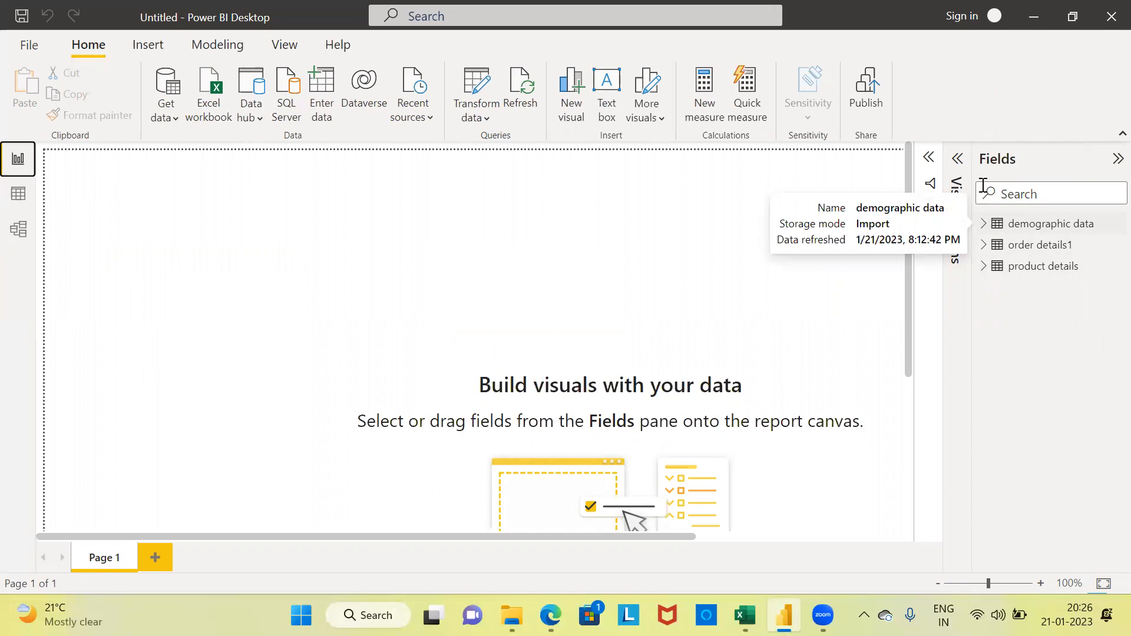
left_click(957, 159)
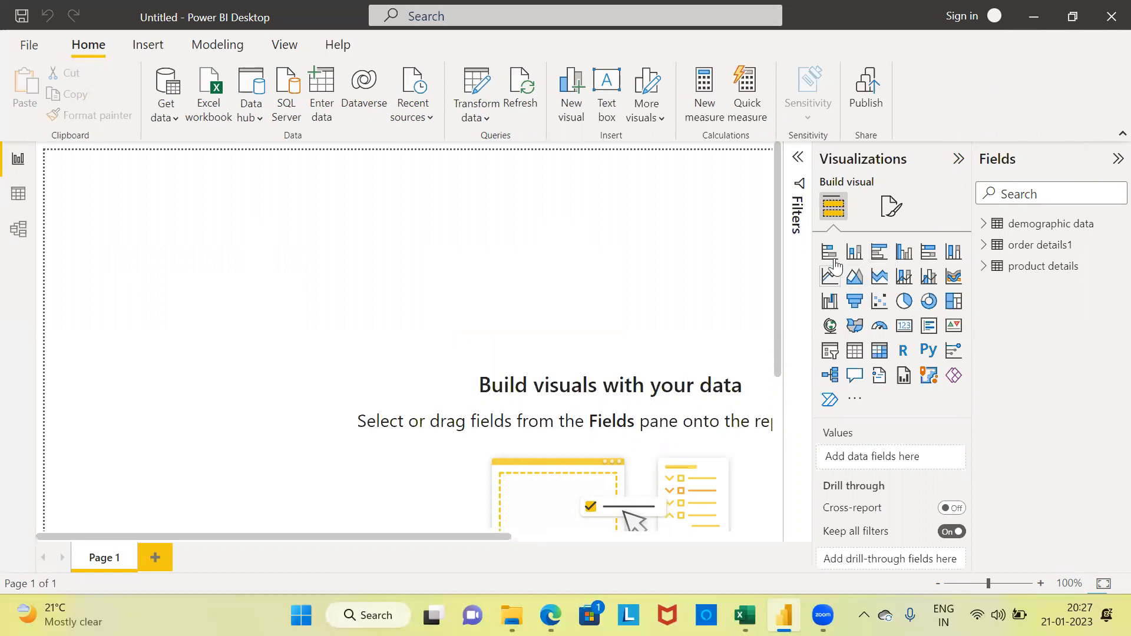
left_click(854, 351)
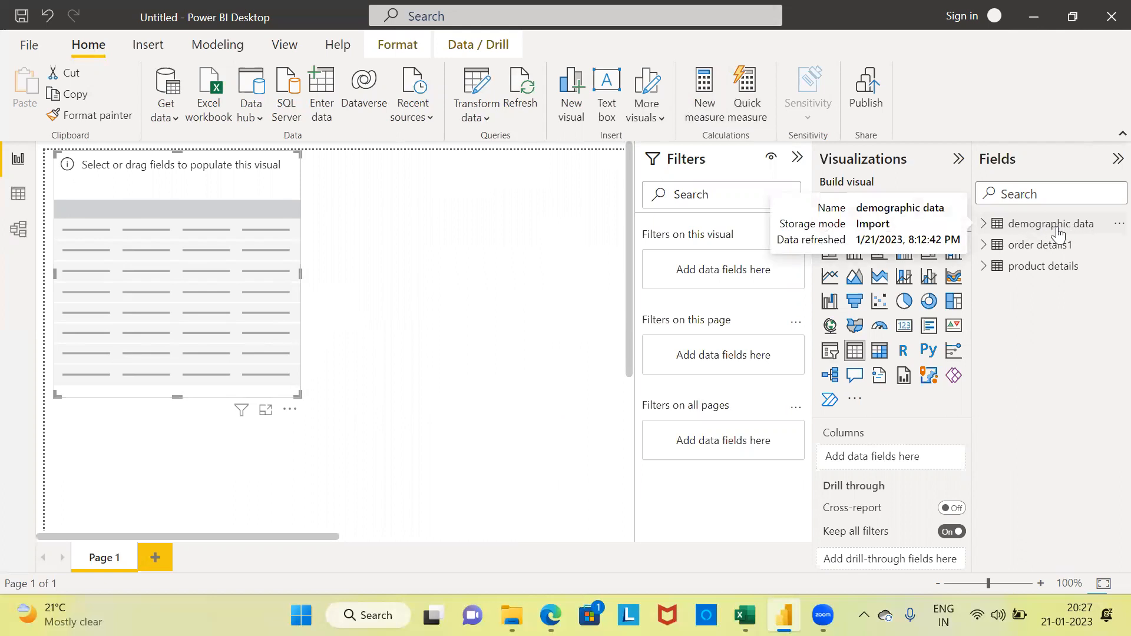
left_click(984, 225)
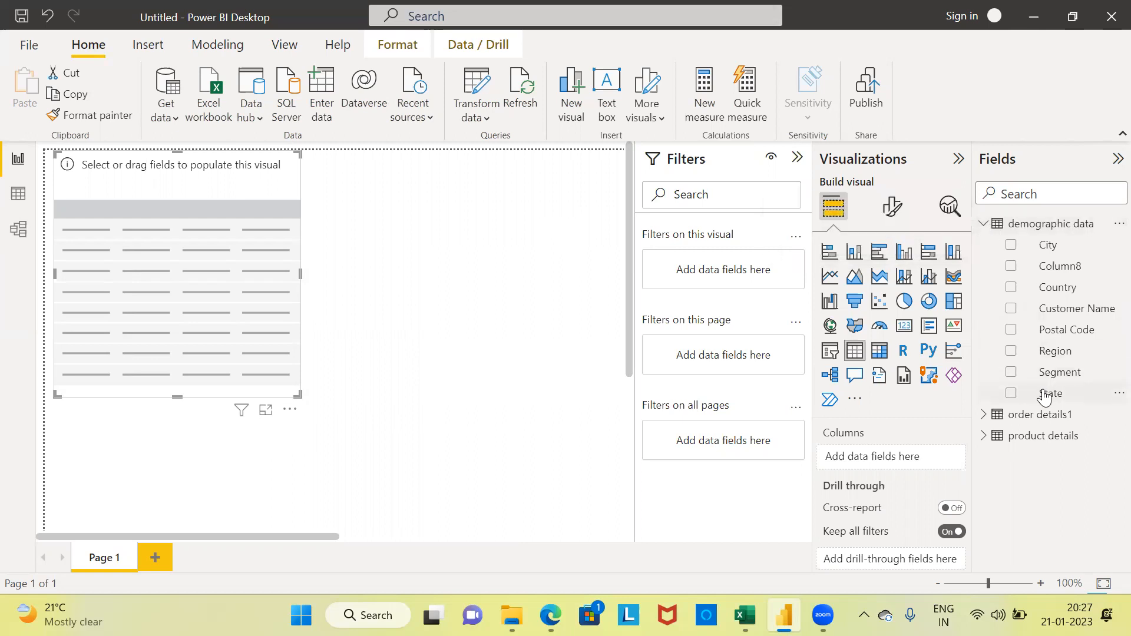
left_click_drag(1044, 396, 125, 203)
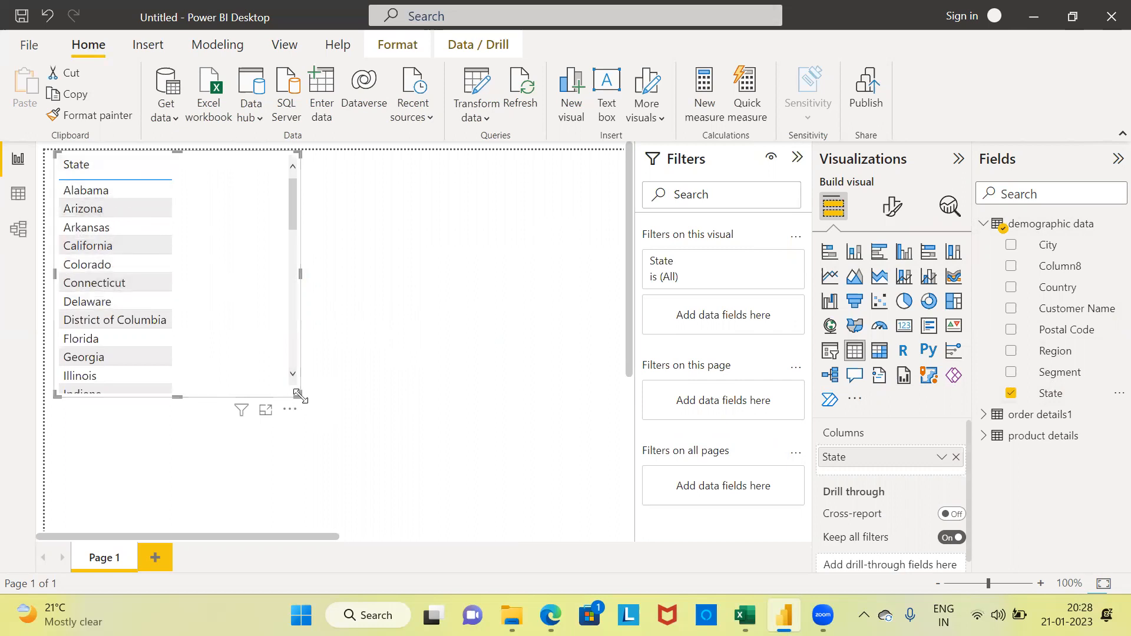
left_click_drag(298, 394, 484, 432)
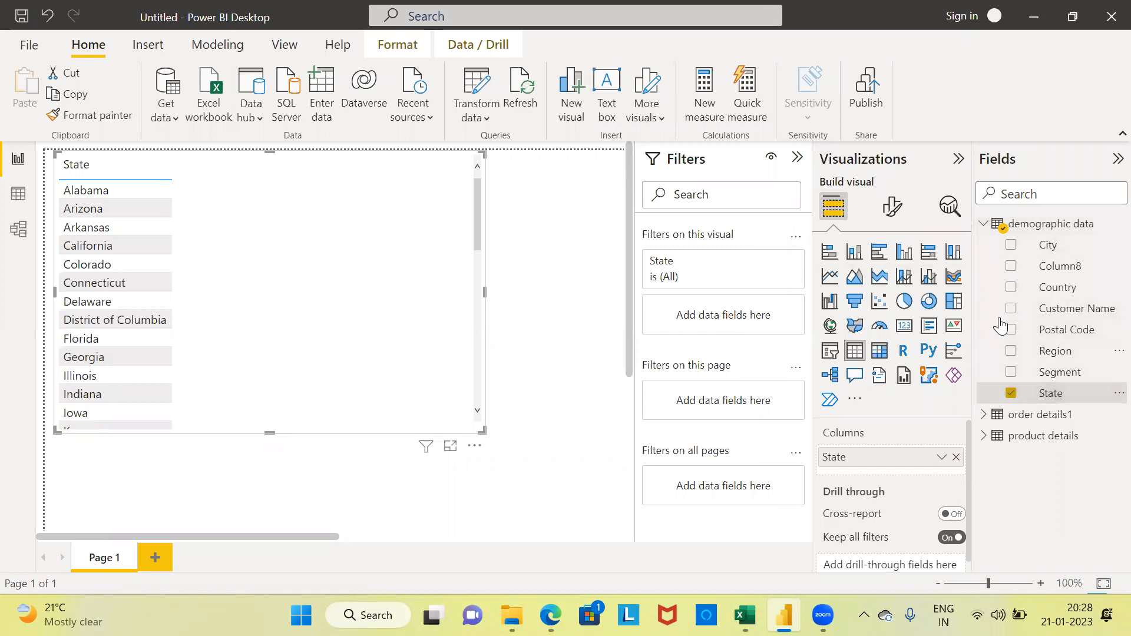
Step: Add Sales, Quantity and Profit from product details to the State table, and enlarge the visual to make room for more columns
mouse_move(1005, 231)
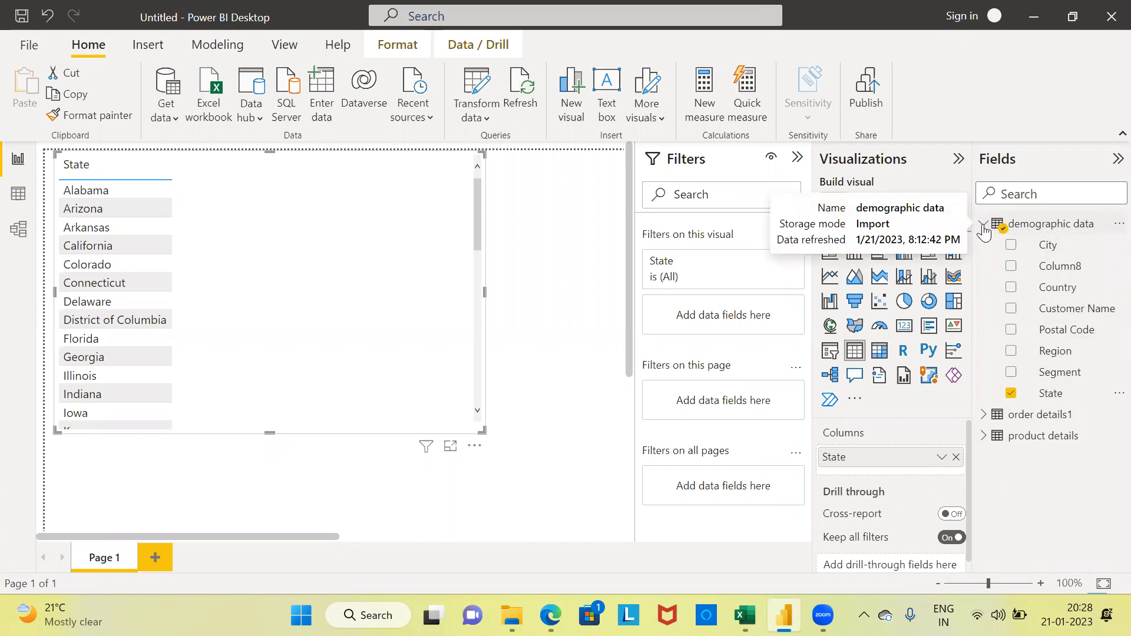
left_click(983, 224)
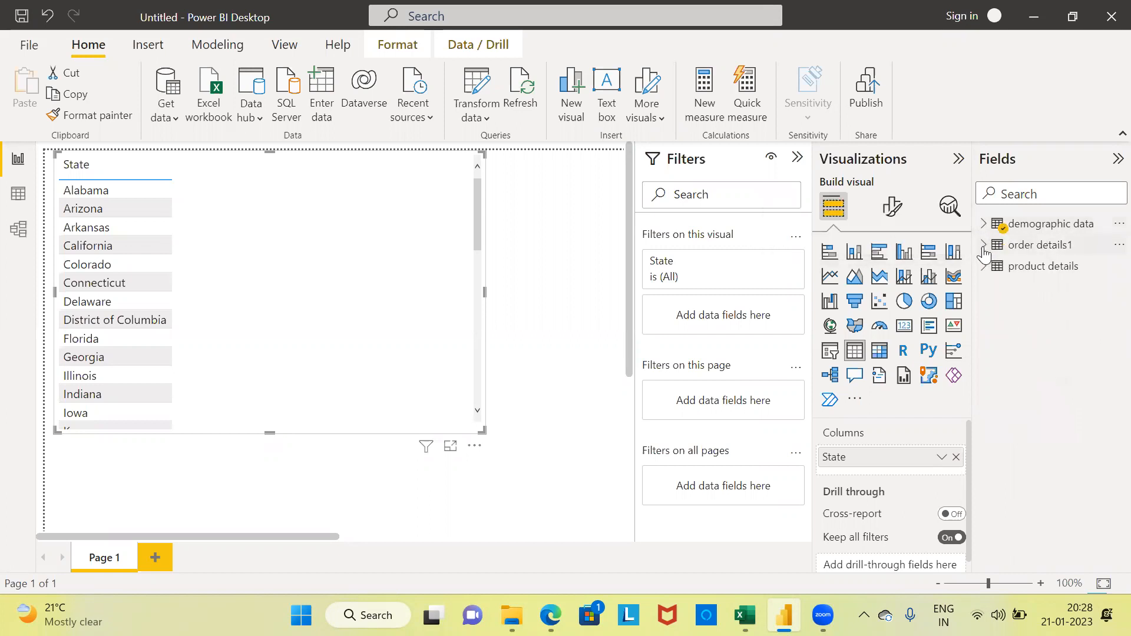
mouse_move(984, 248)
left_click(982, 266)
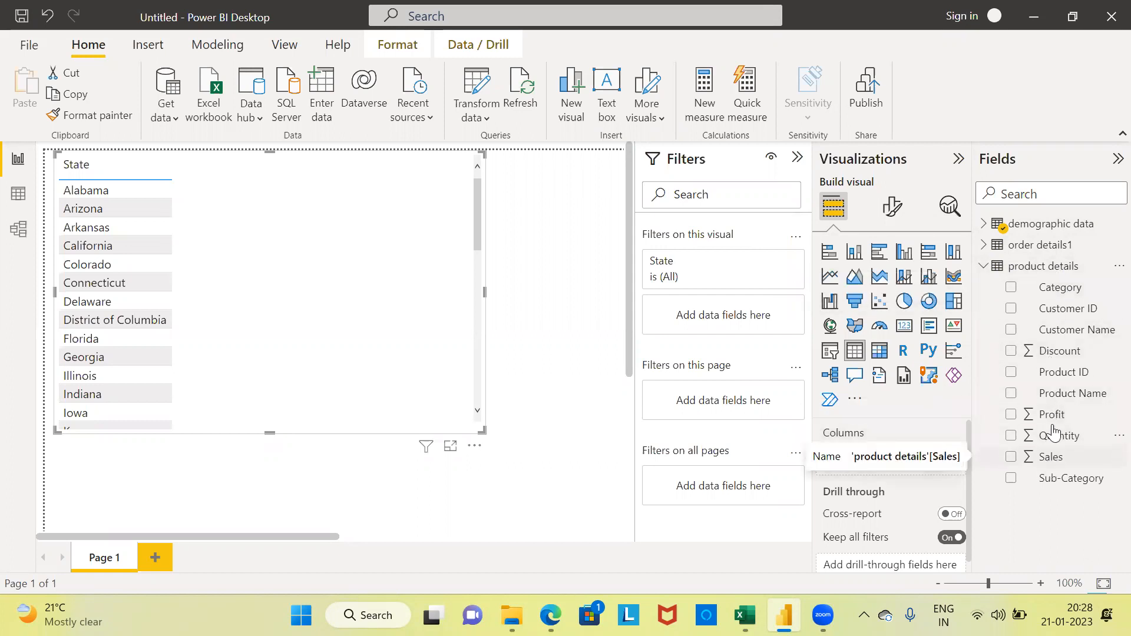
mouse_move(1049, 416)
left_mouse_down()
mouse_move(956, 441)
mouse_move(330, 255)
mouse_move(231, 180)
mouse_move(621, 339)
mouse_move(733, 371)
mouse_move(966, 380)
mouse_move(1065, 412)
left_mouse_up()
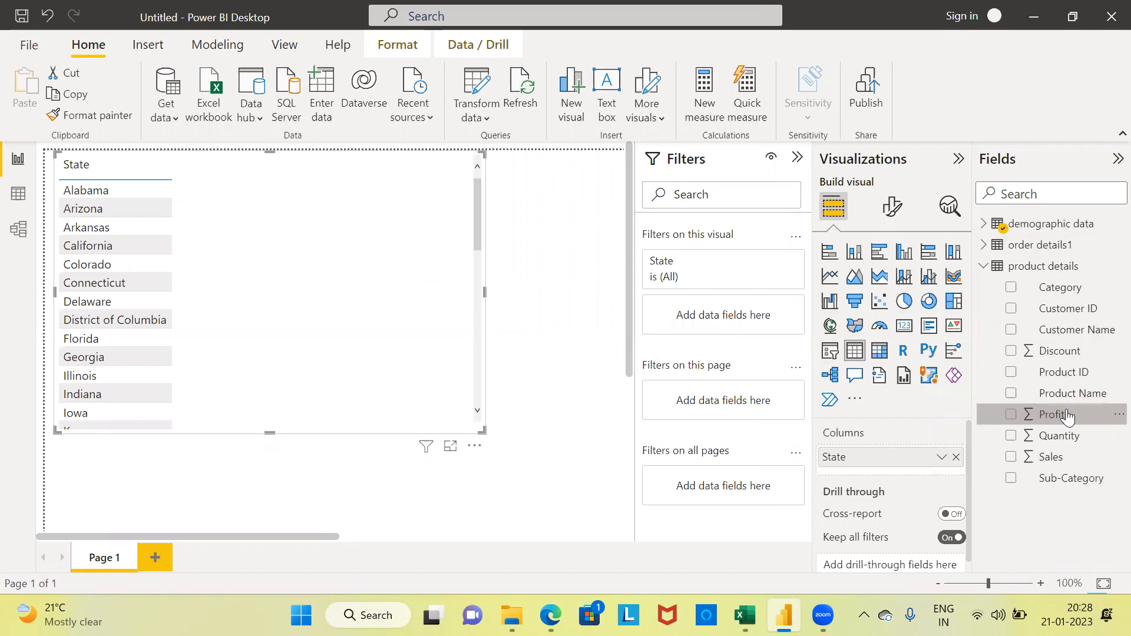
left_click_drag(1055, 457, 245, 197)
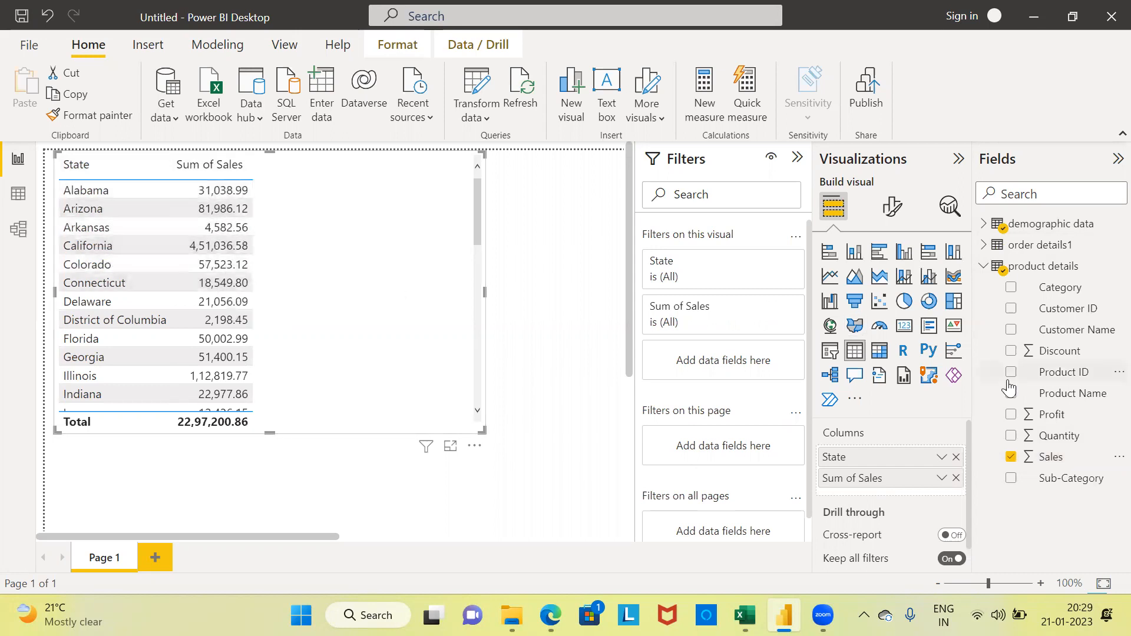
left_click_drag(1051, 436, 277, 175)
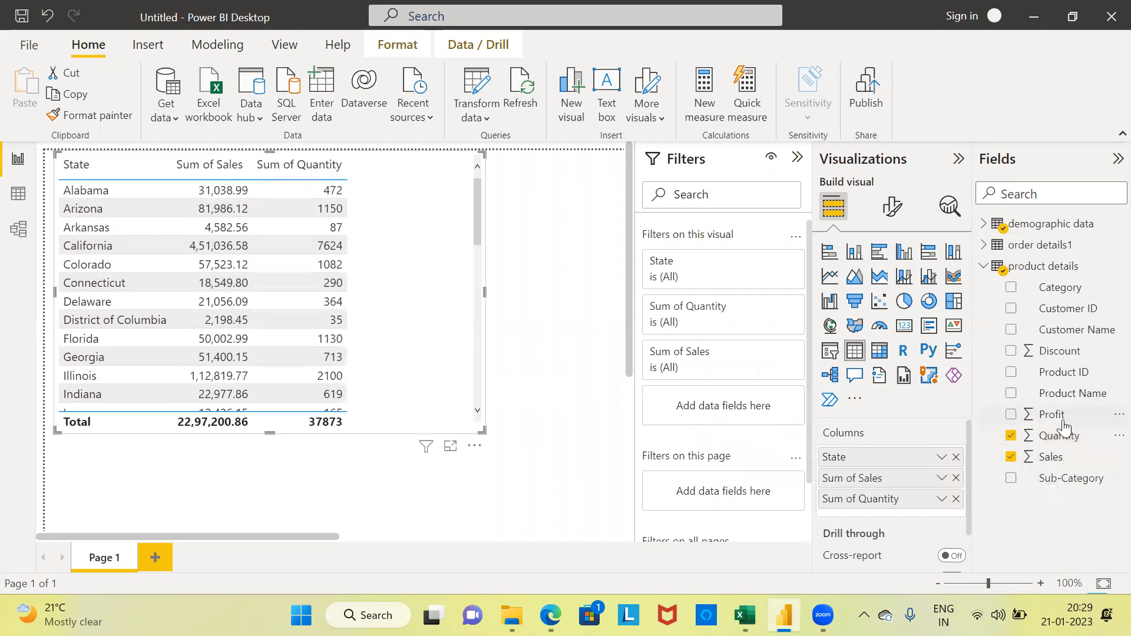
left_click_drag(1054, 415, 383, 174)
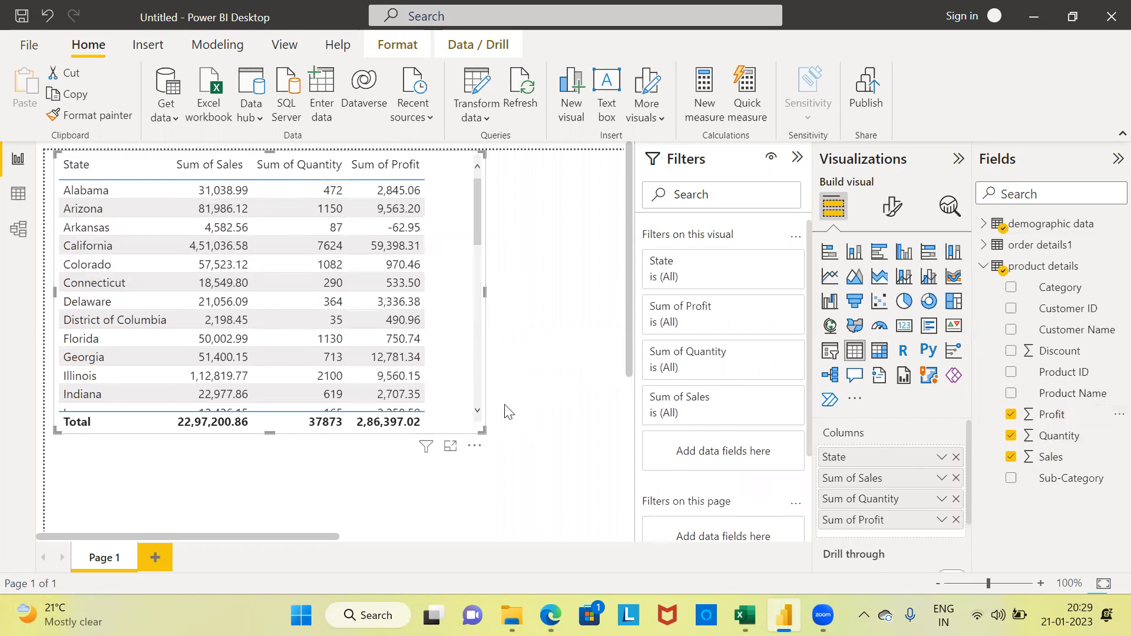
left_click_drag(480, 430, 583, 454)
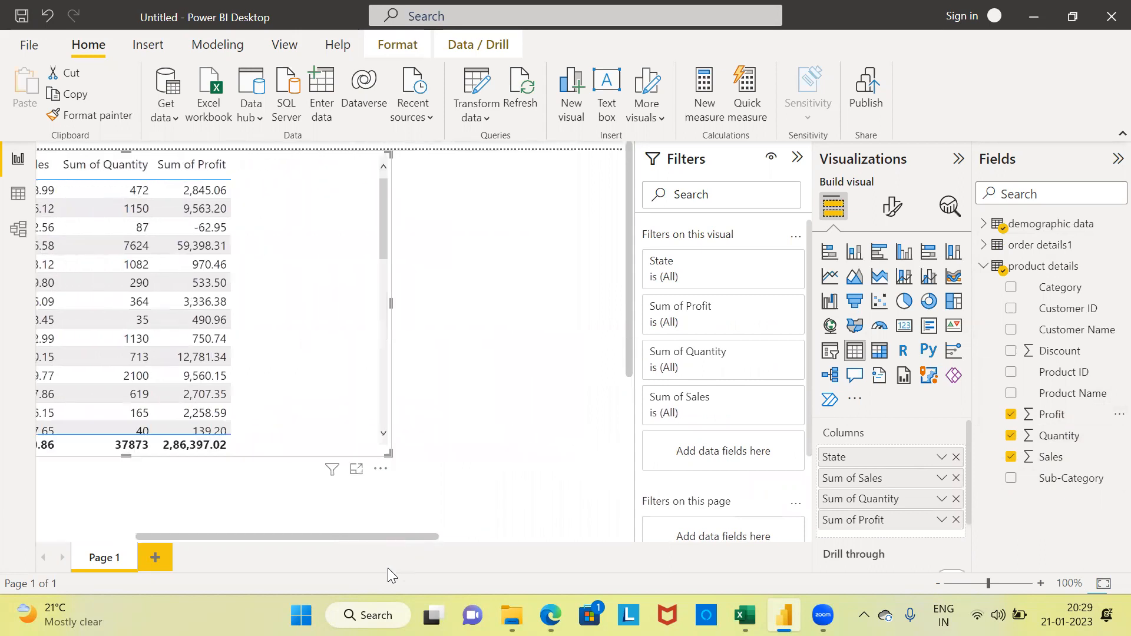
left_click_drag(353, 537, 128, 523)
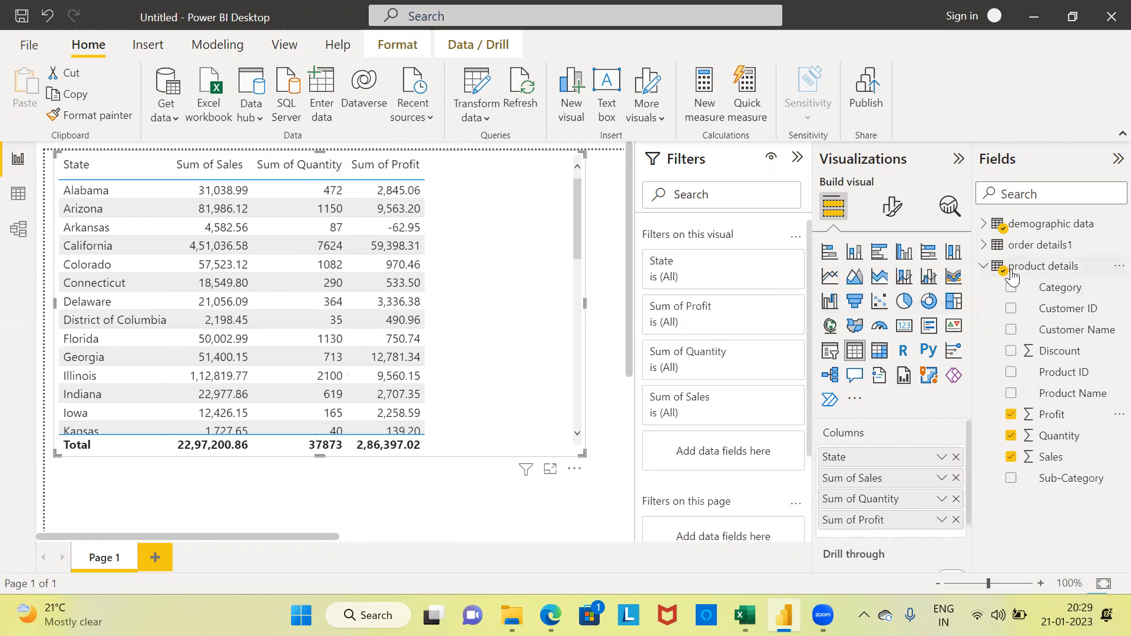
Step: Add No of Orders from order details1 to the State table, and enlarge the visual with the filters pane collapsed
left_click(983, 269)
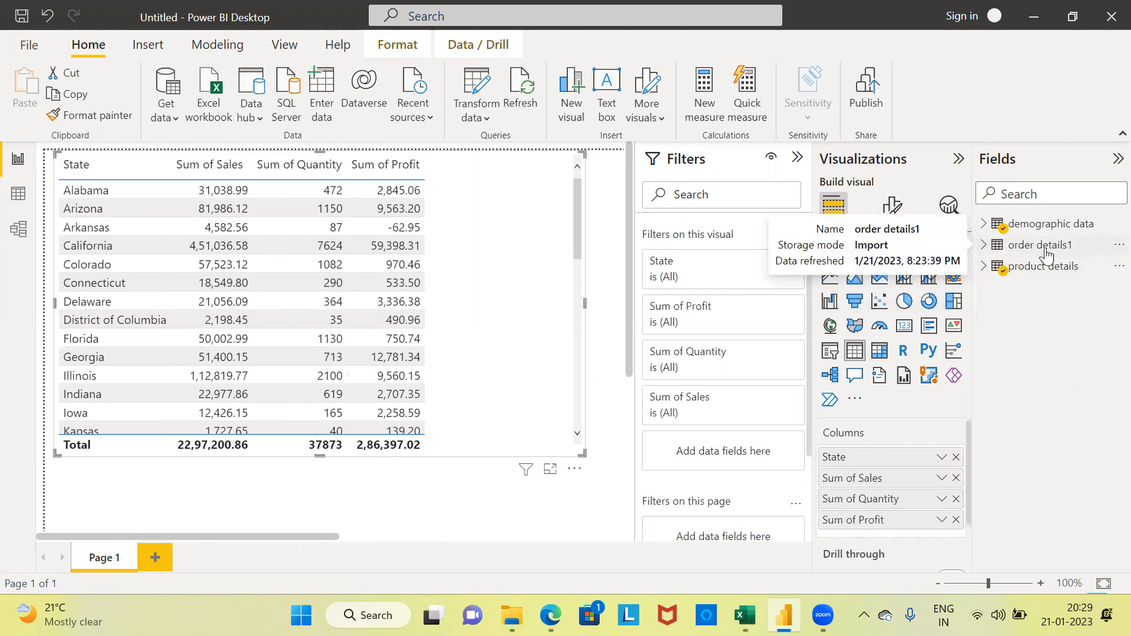
left_click(985, 247)
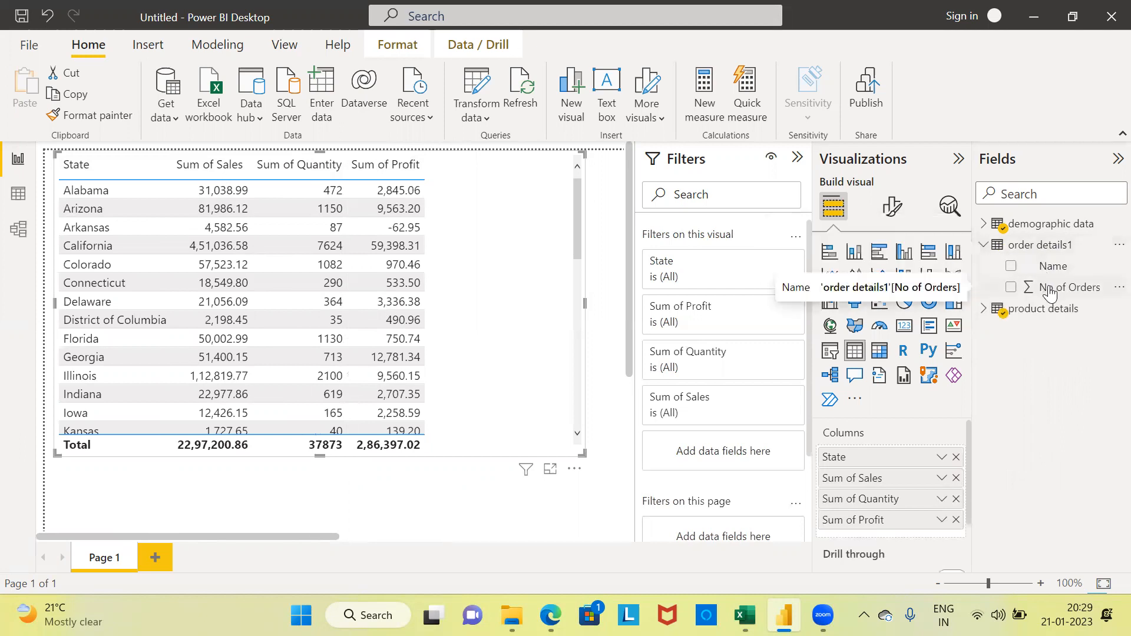
left_click_drag(1048, 293, 447, 180)
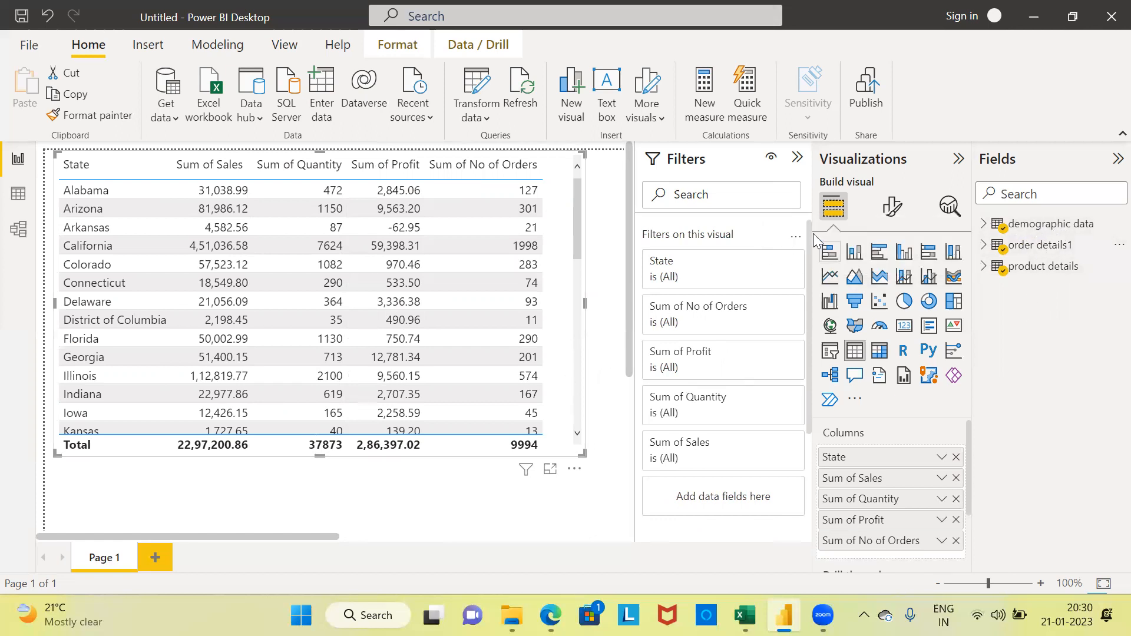
left_click(797, 160)
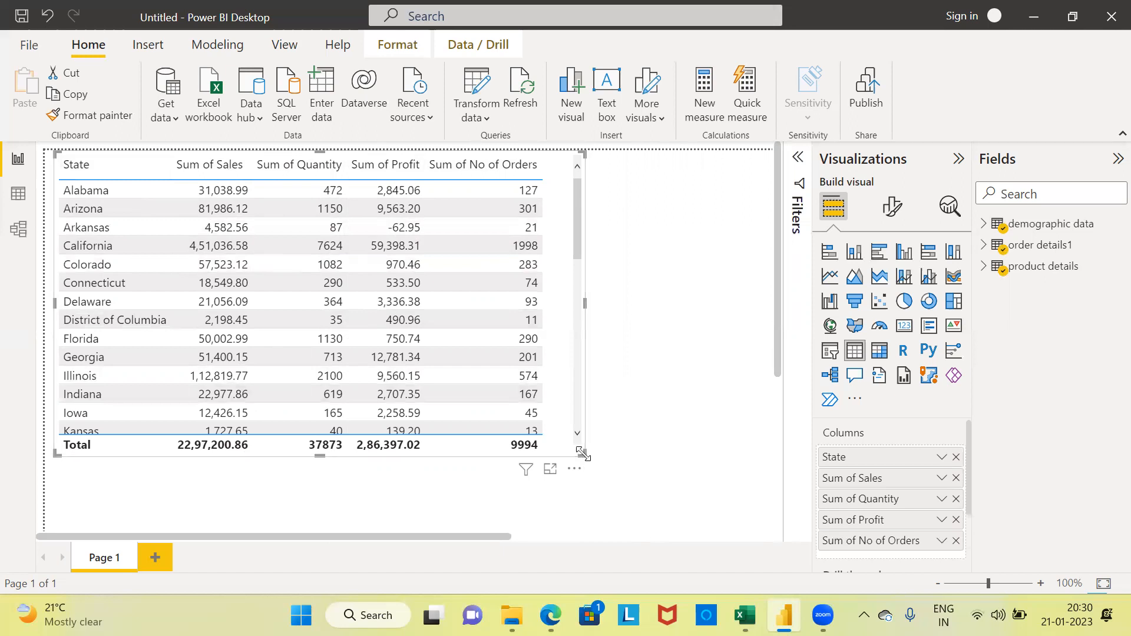
left_click_drag(582, 452, 647, 491)
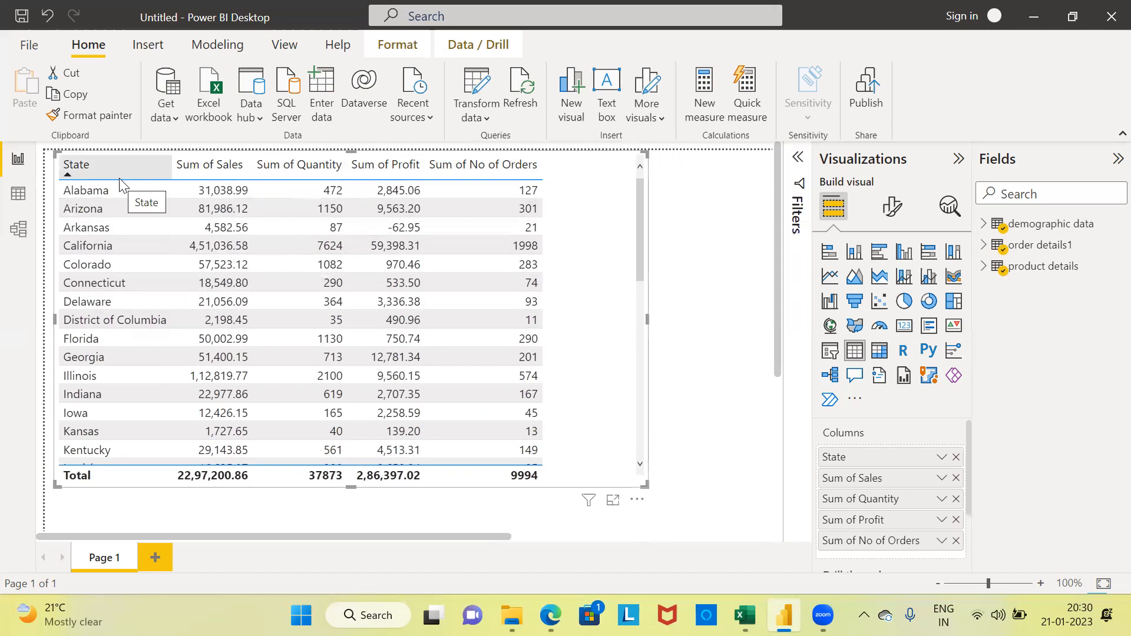
Step: Review the relationships between the three tables in Model view and return to the report page
left_click(19, 236)
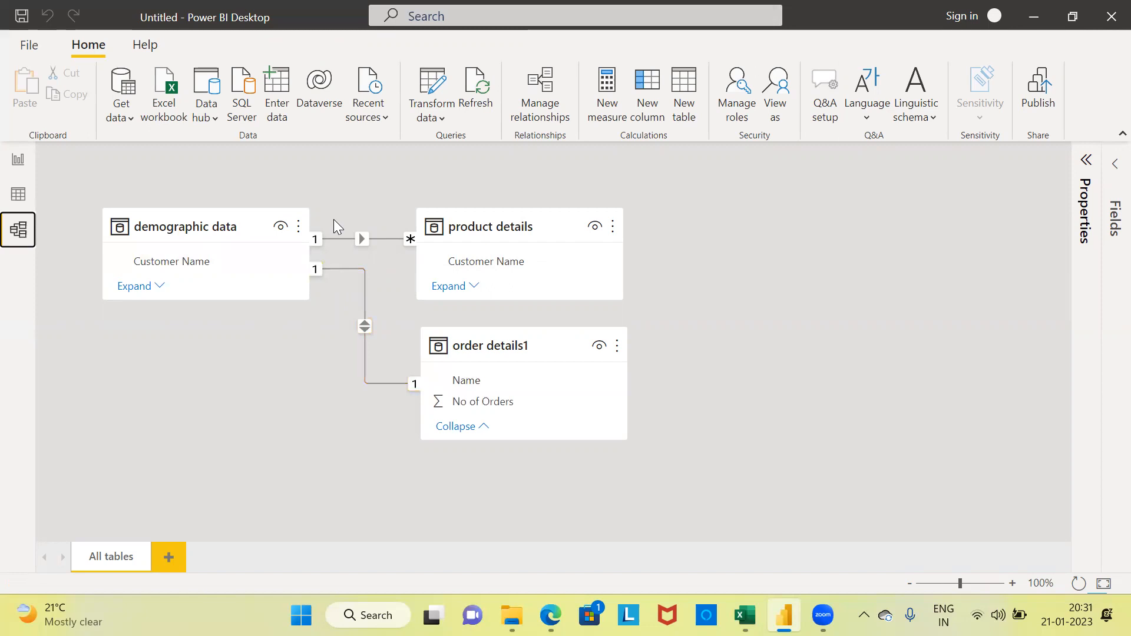
left_click(18, 162)
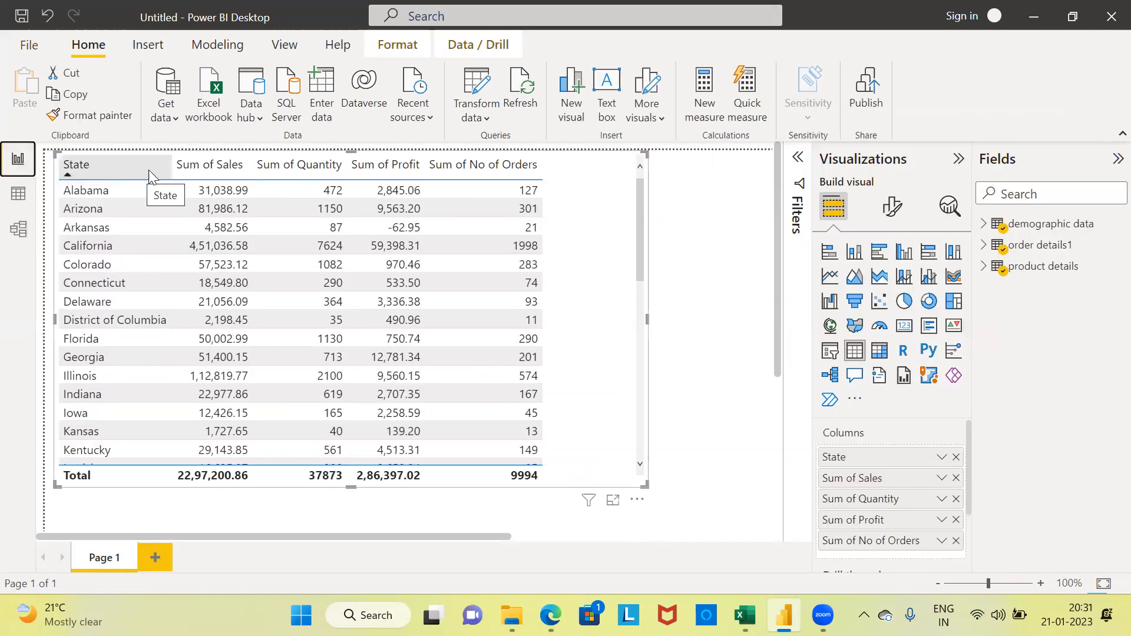